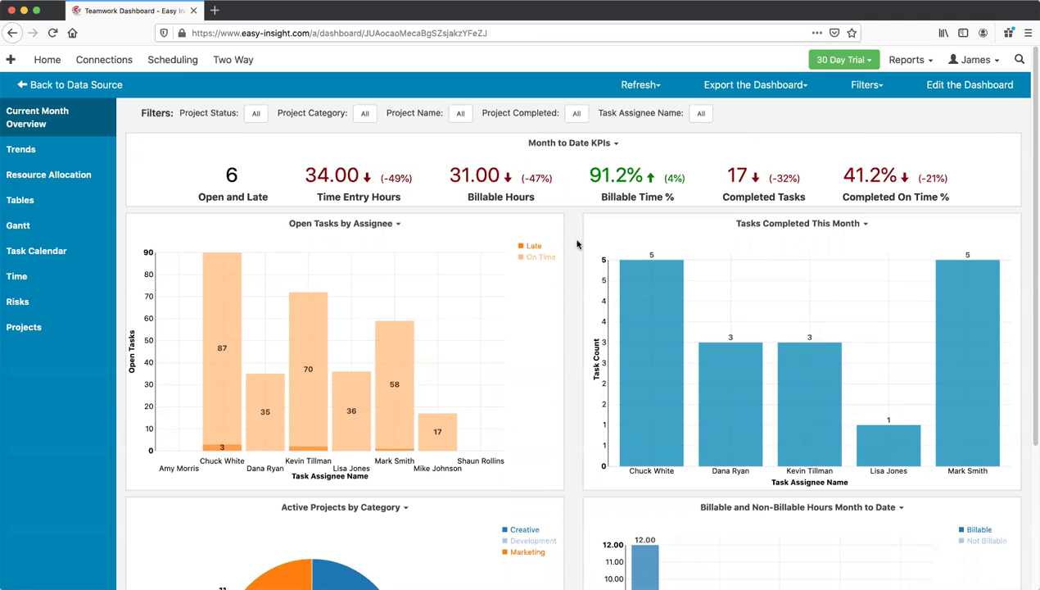
Examine the Current Month Overview's KPIs and its charts of open tasks, completed tasks, active projects and billable hours
scroll(576, 239, down, 1)
scroll(492, 205, up, 1)
scroll(564, 271, down, 1)
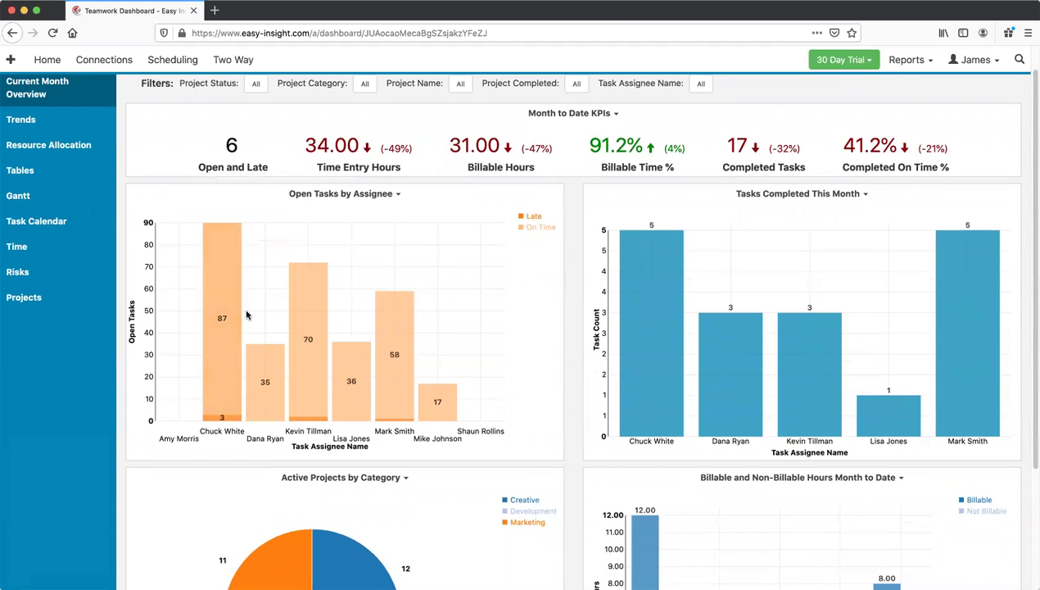
mouse_move(309, 353)
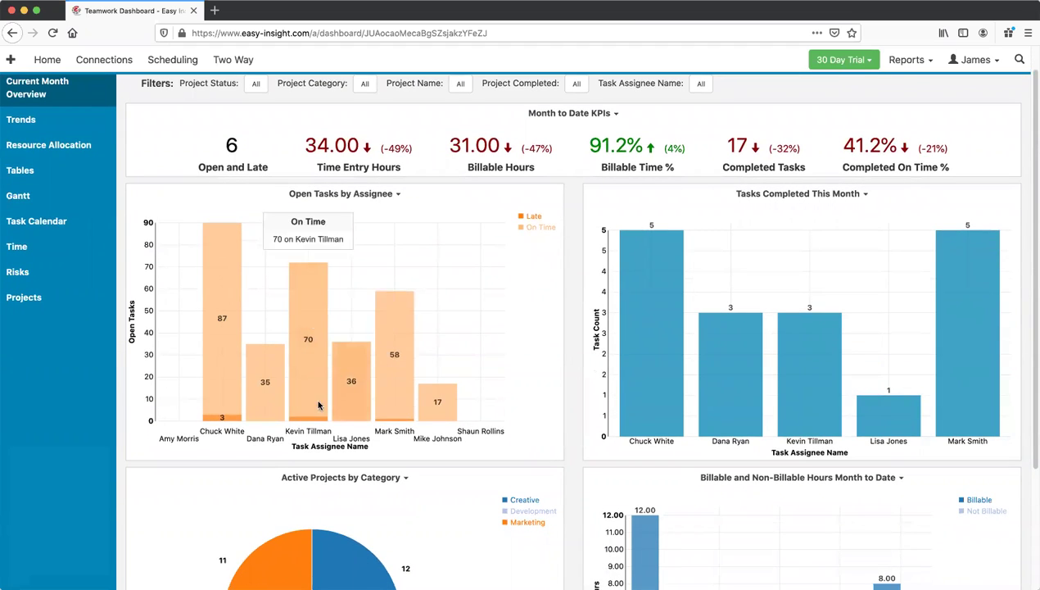
mouse_move(668, 355)
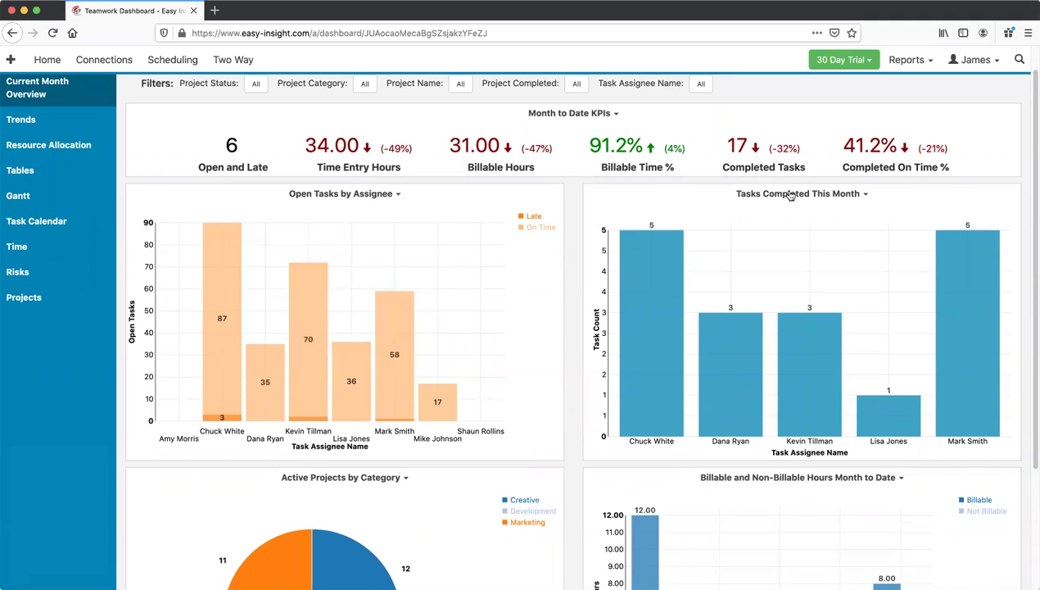
mouse_move(709, 366)
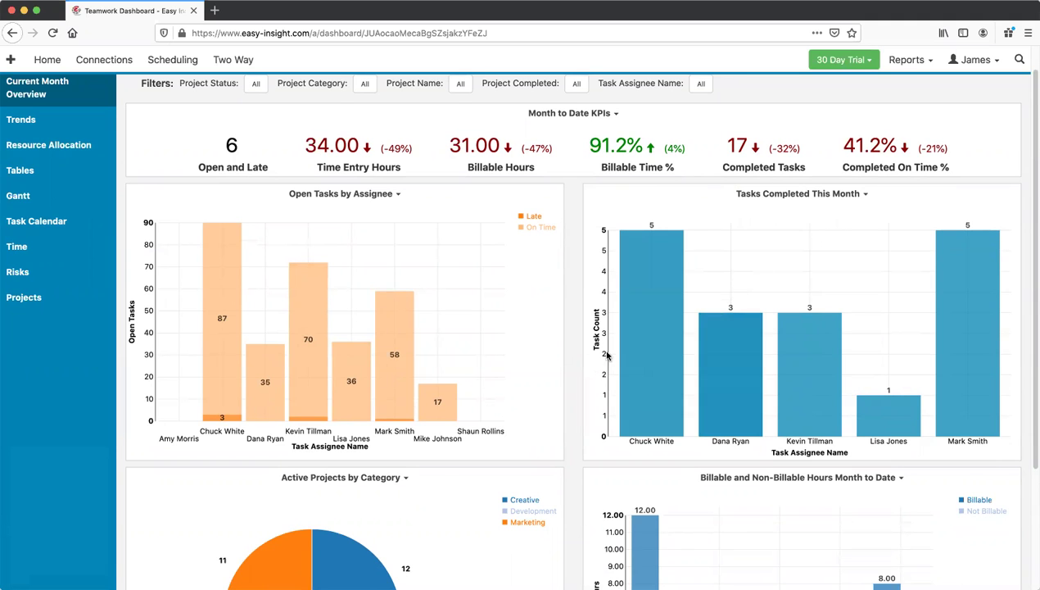
scroll(573, 384, down, 4)
mouse_move(361, 420)
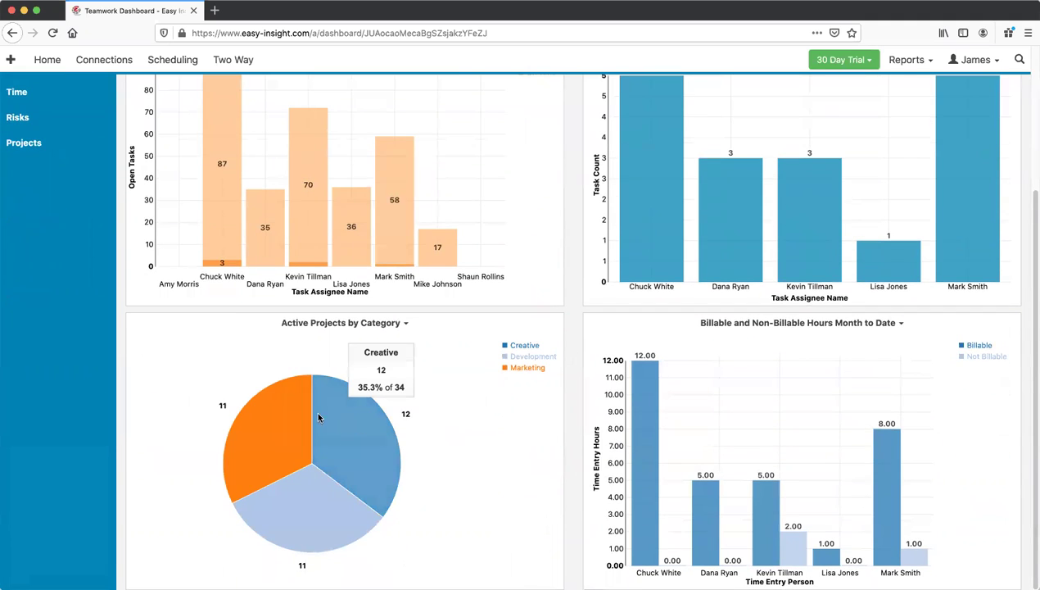
mouse_move(321, 488)
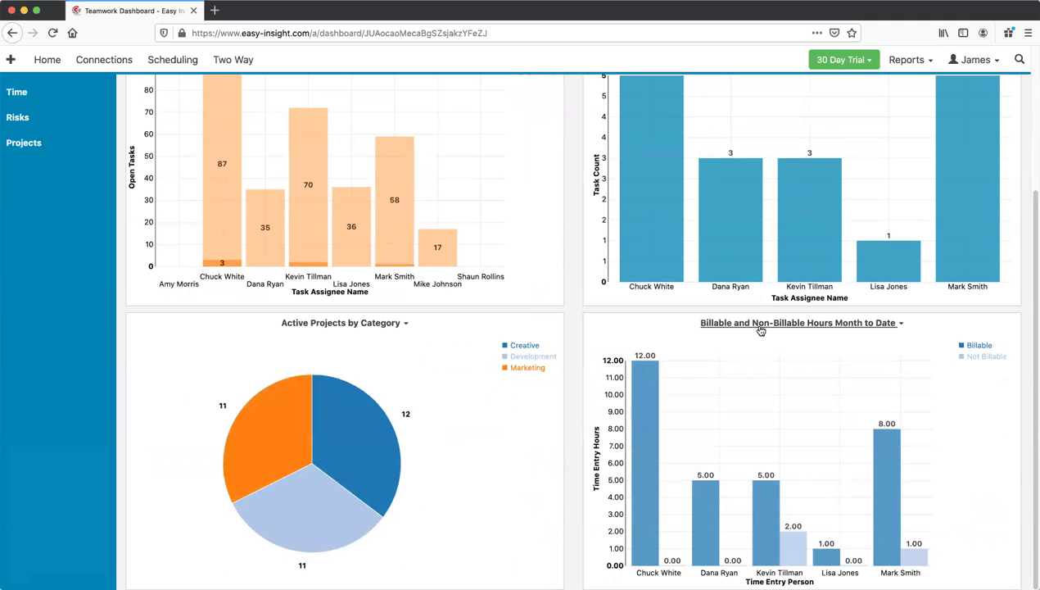
scroll(730, 399, up, 5)
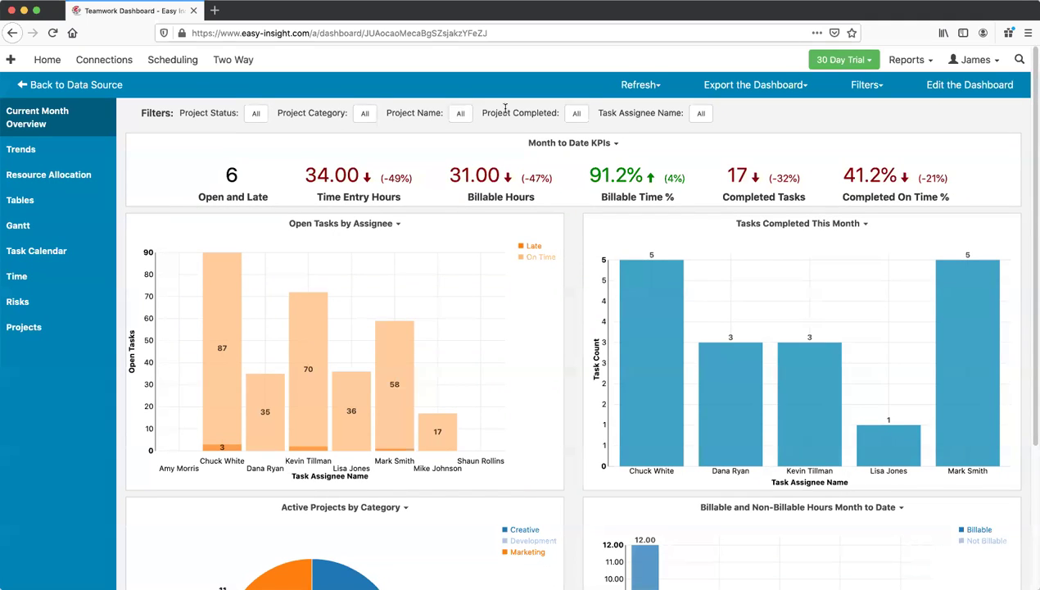
Check the selectable values of the Project Name and Task Assignee Name filters, leaving both without saving changes
click(457, 115)
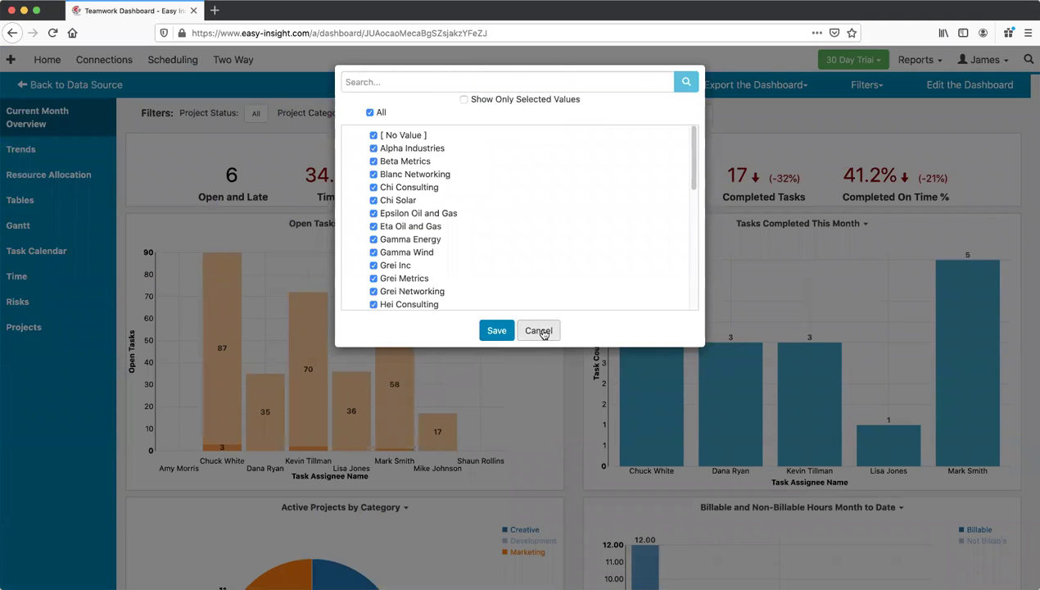
click(541, 332)
click(701, 114)
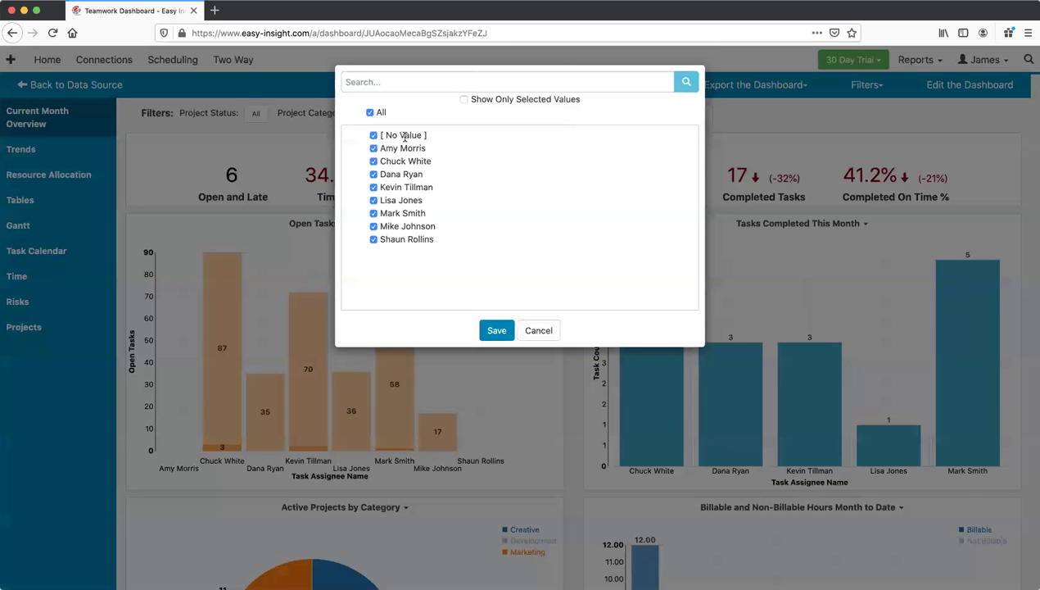
click(539, 330)
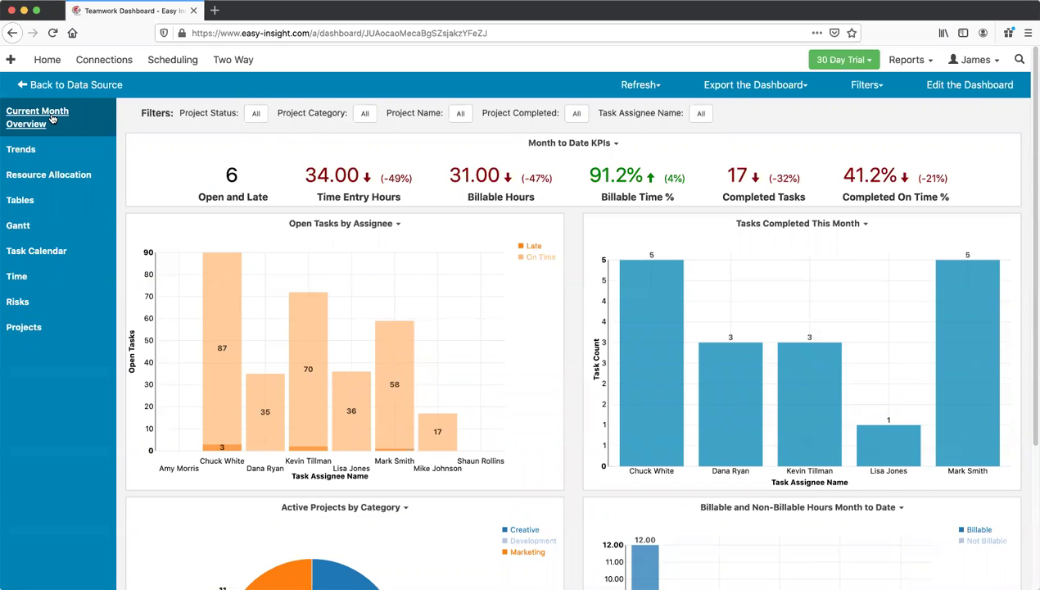
Open the Trends page and review its monthly charts through Invoiced, Expenses and Milestones Due by Month
click(22, 149)
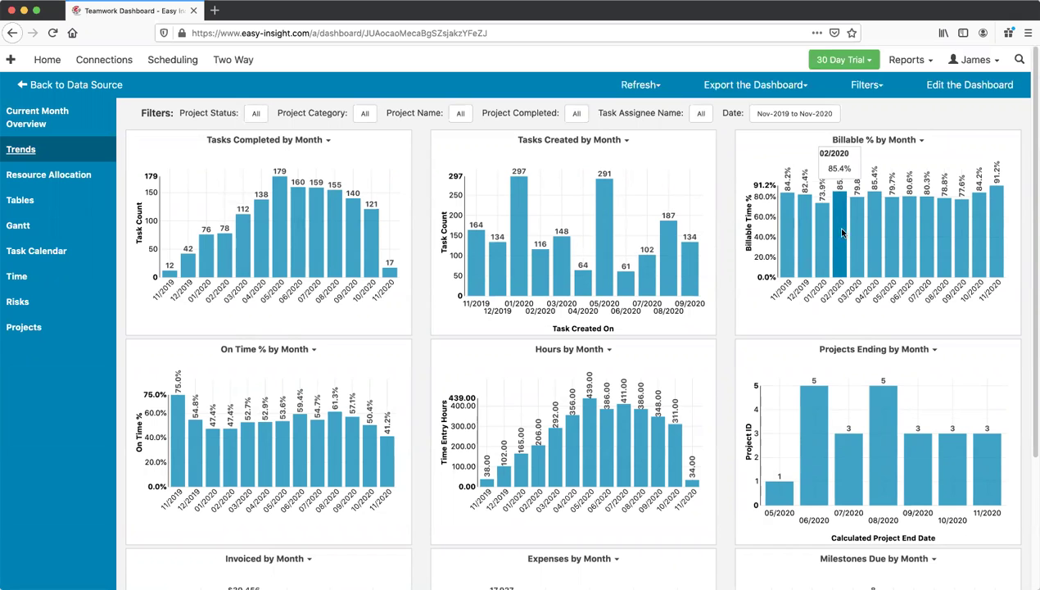
scroll(724, 270, down, 2)
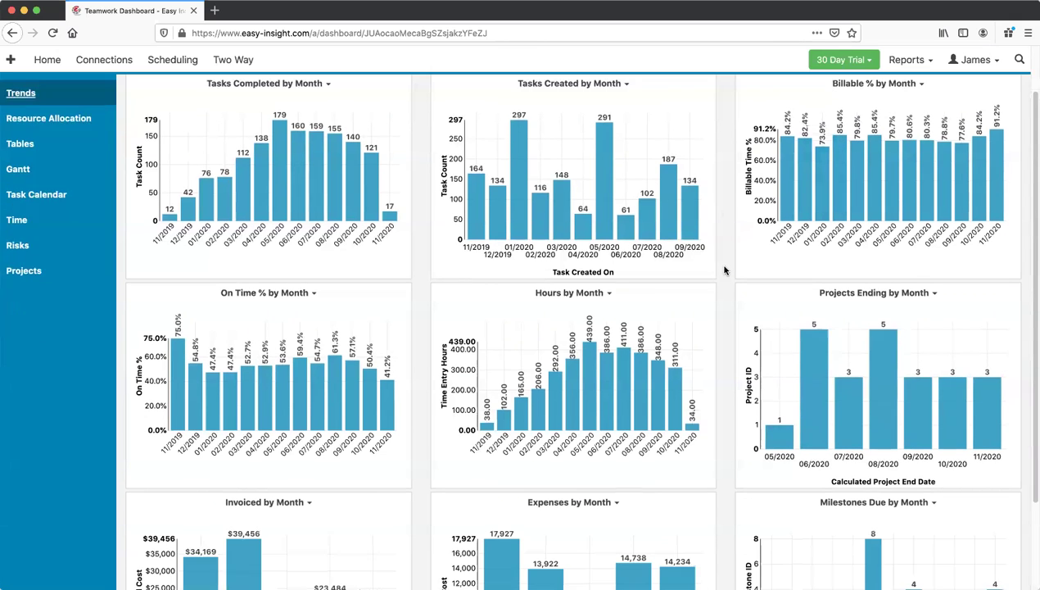
scroll(724, 271, down, 2)
scroll(724, 246, down, 2)
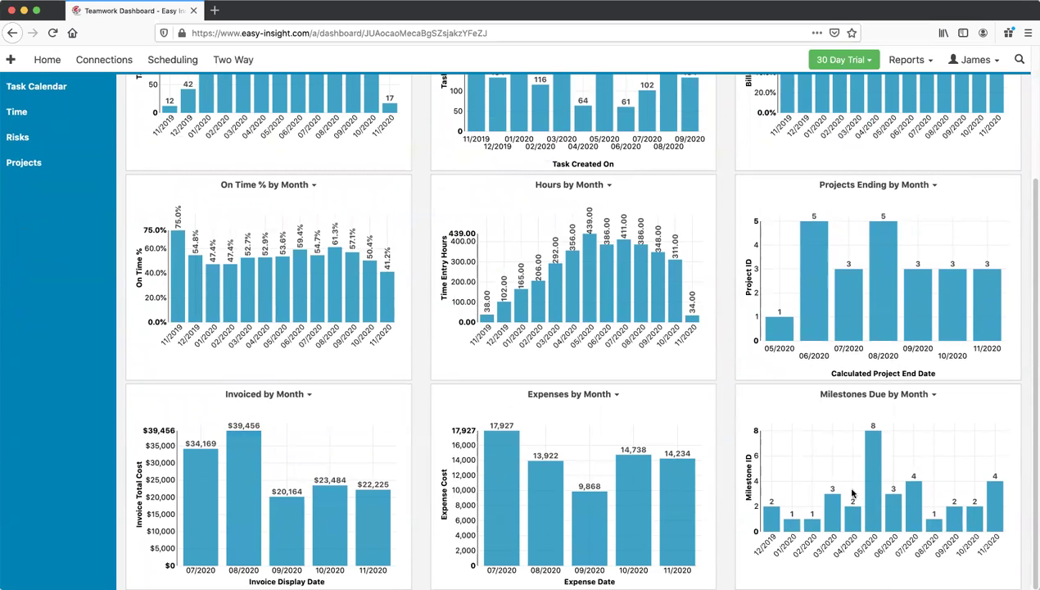
mouse_move(869, 482)
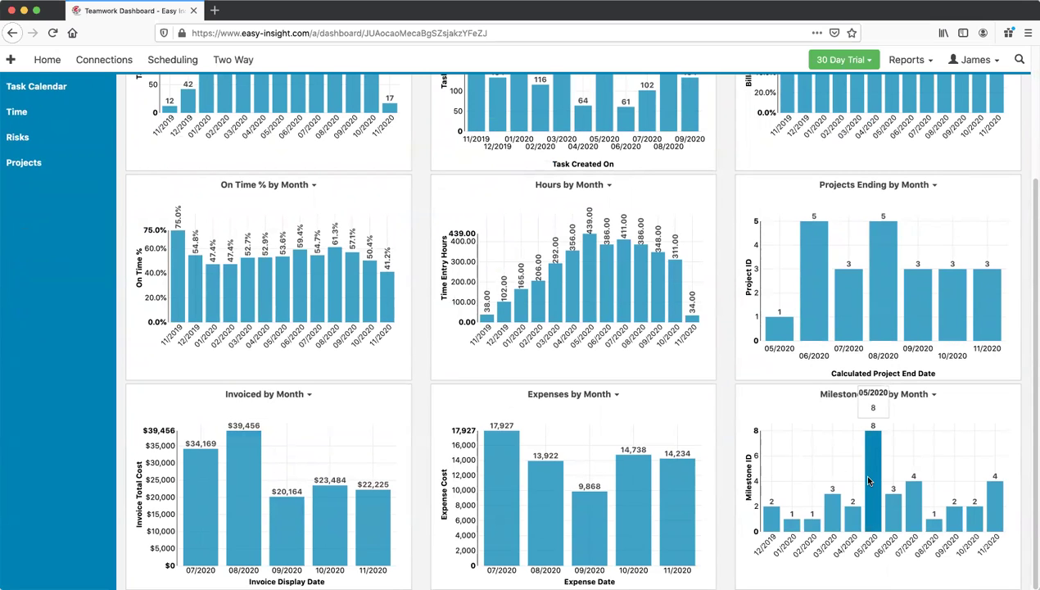
scroll(870, 481, up, 5)
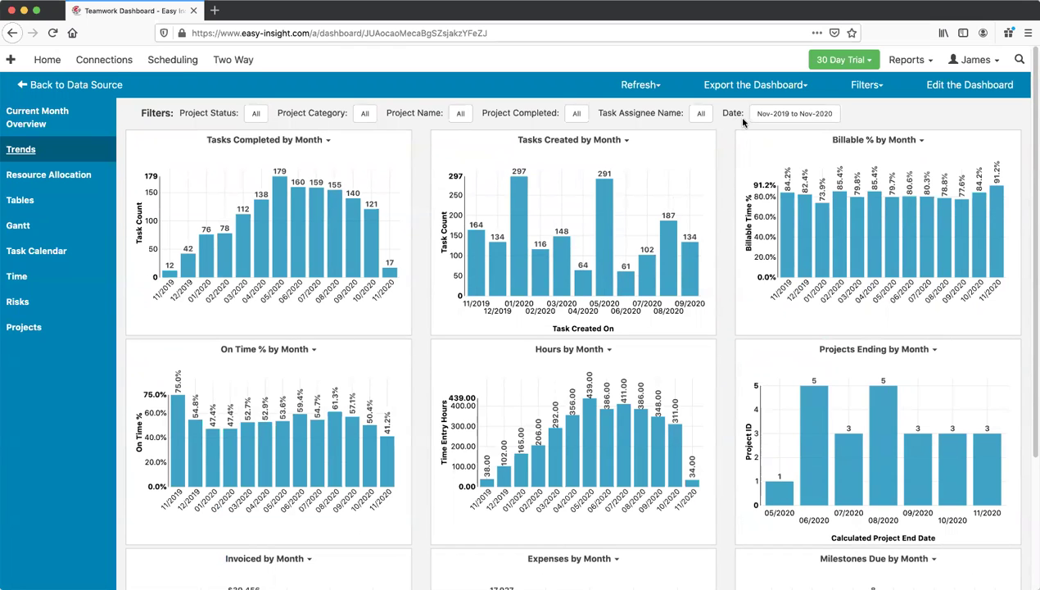
Set the Trends date filter to May 2020 through November 2020 and look over the updated charts
click(778, 117)
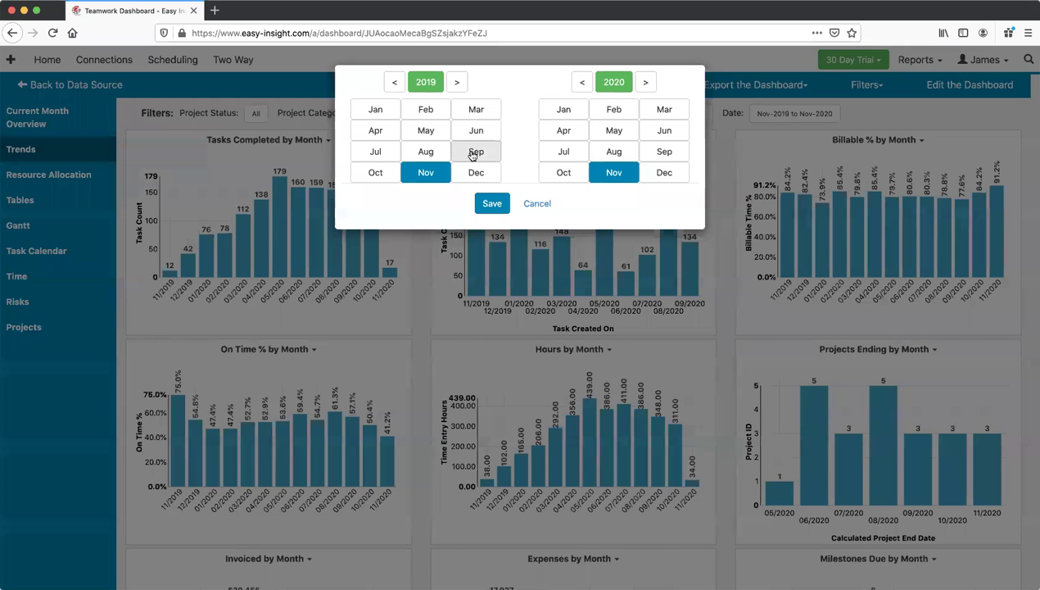
click(614, 130)
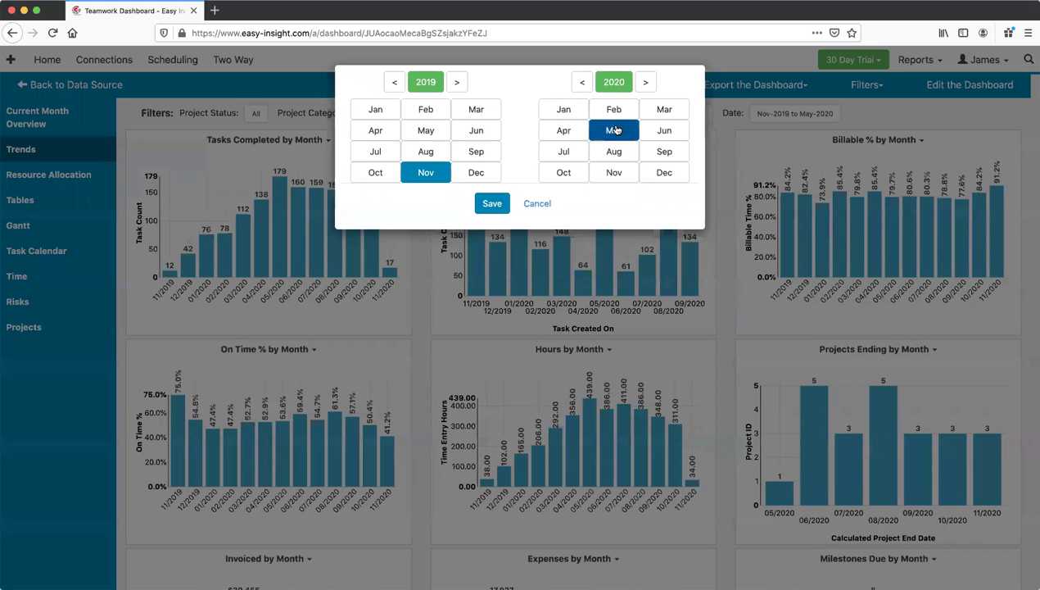
click(606, 173)
click(457, 82)
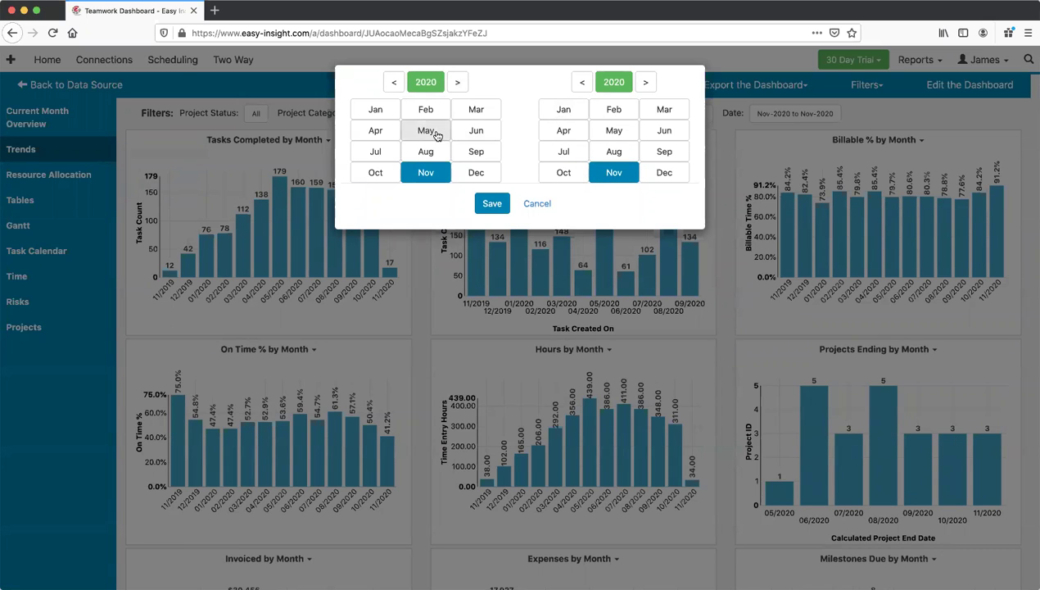
click(430, 131)
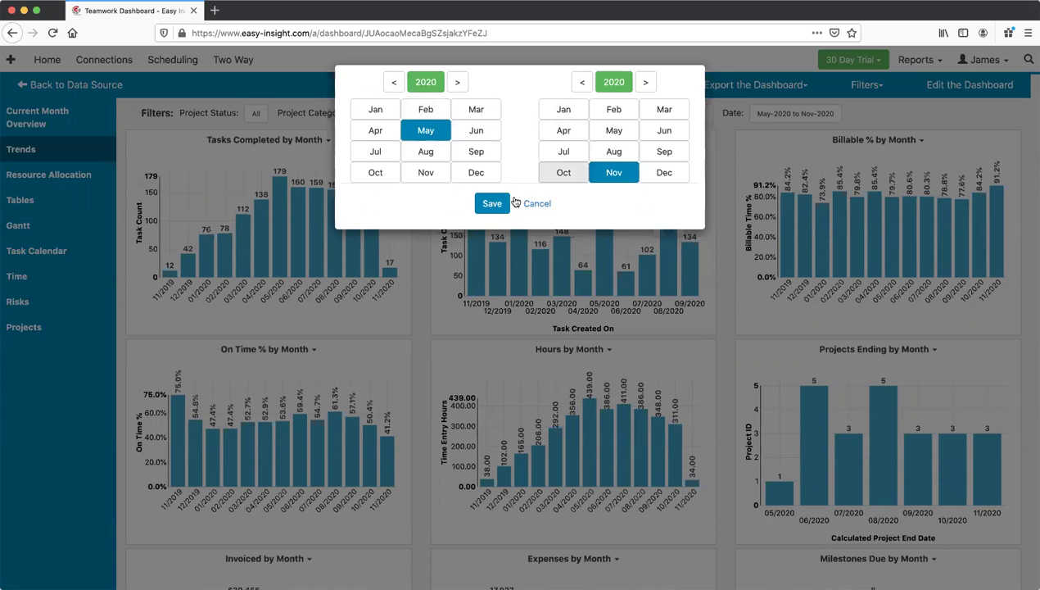
click(494, 204)
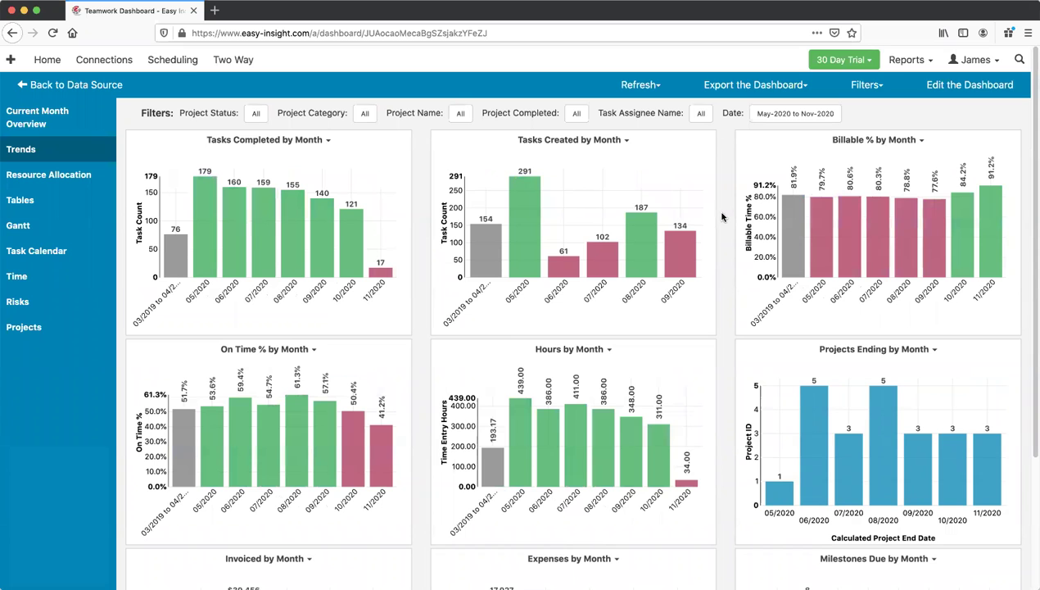
scroll(724, 215, down, 3)
scroll(724, 214, up, 3)
View the Resource Allocation page and run the Searchable Task List report on the Tables page
click(52, 175)
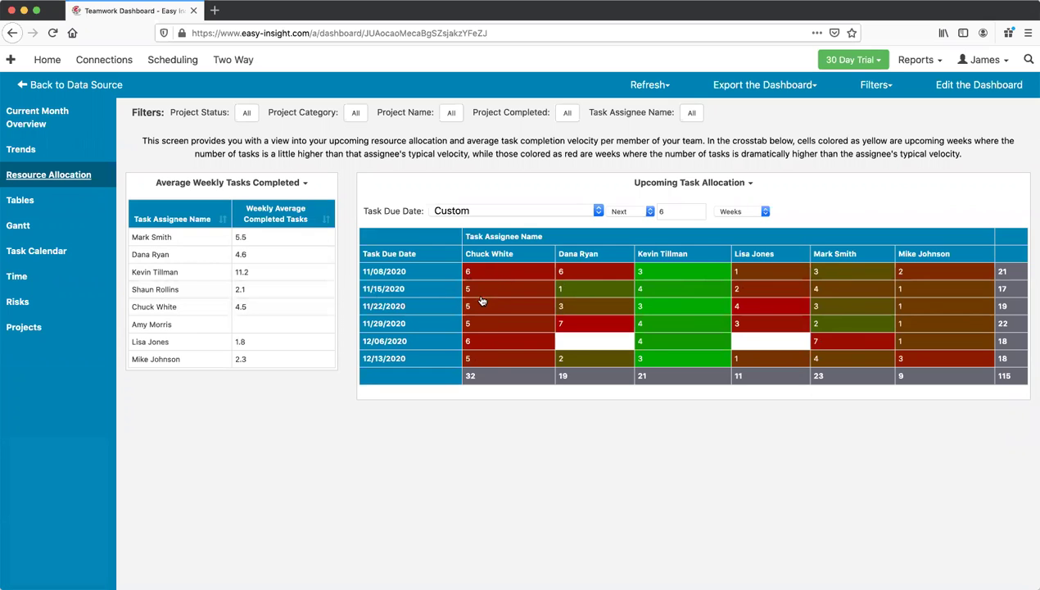
click(32, 207)
click(573, 191)
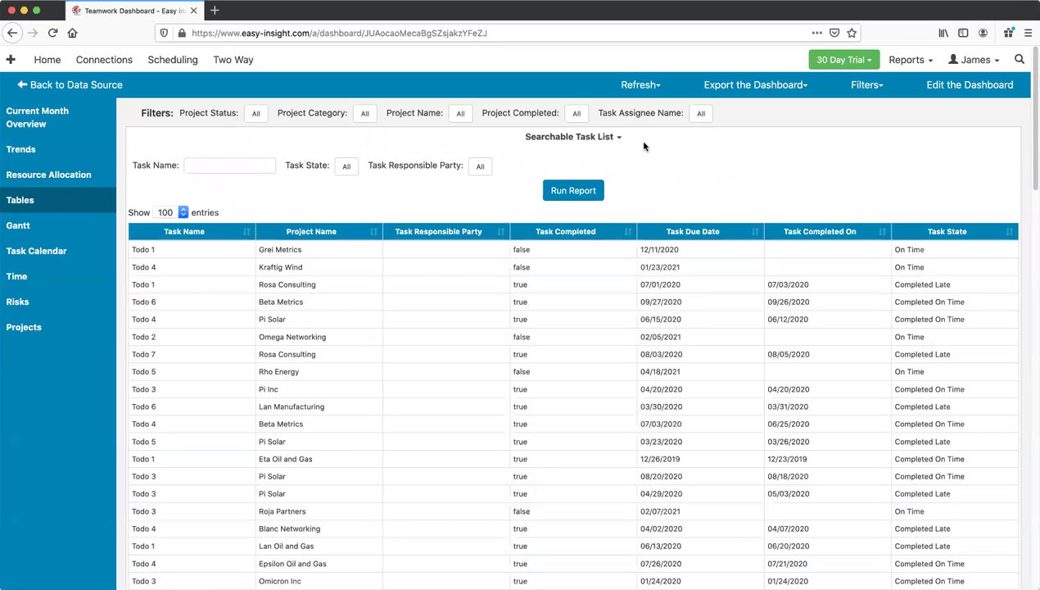
Open the Gantt page and expand the Beta Metrics project down to the tasks in Todo List #1
click(17, 226)
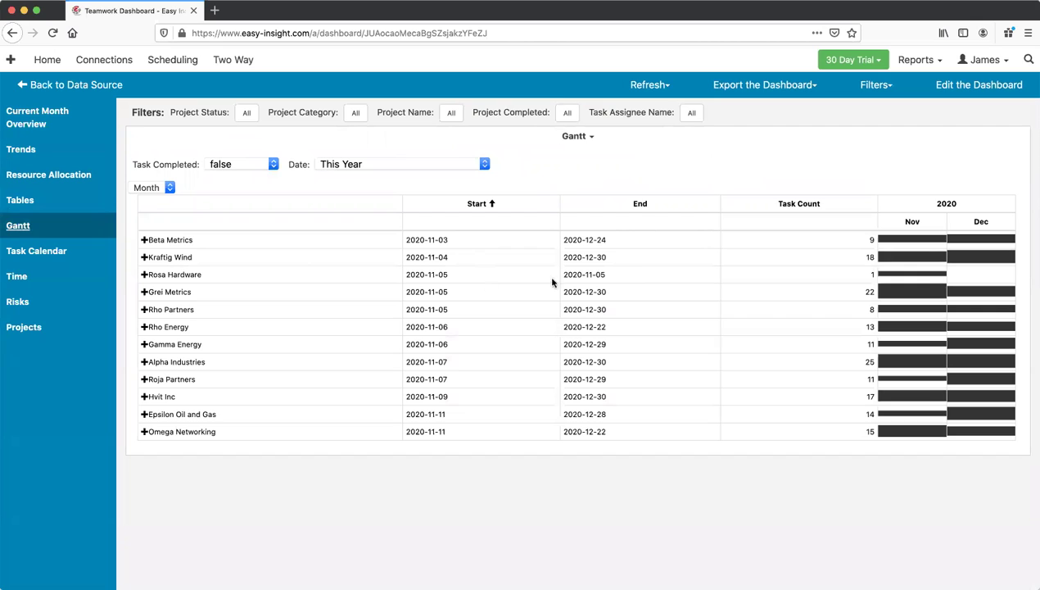
click(145, 240)
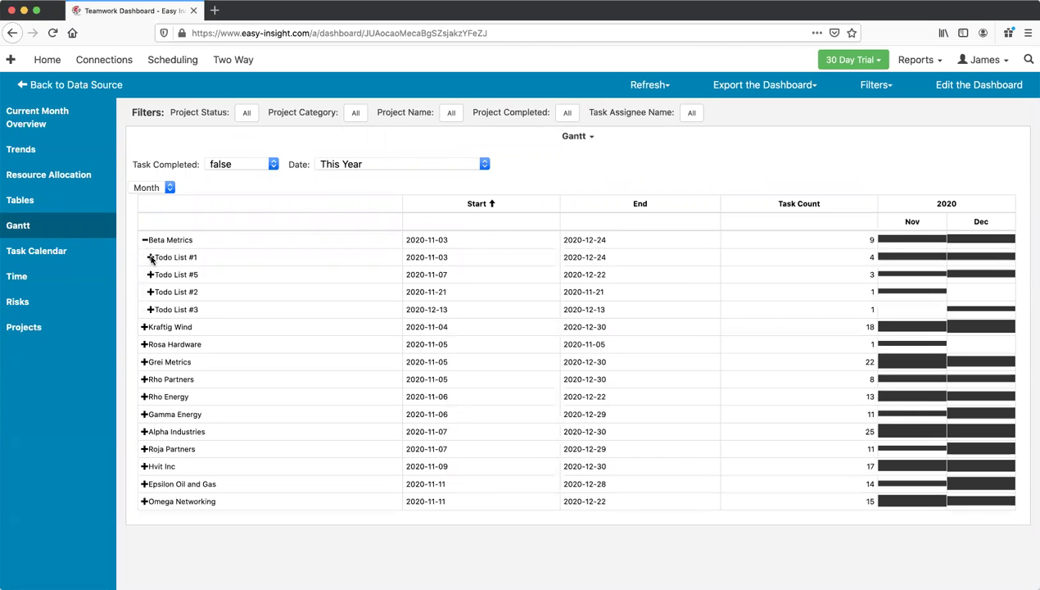
click(151, 258)
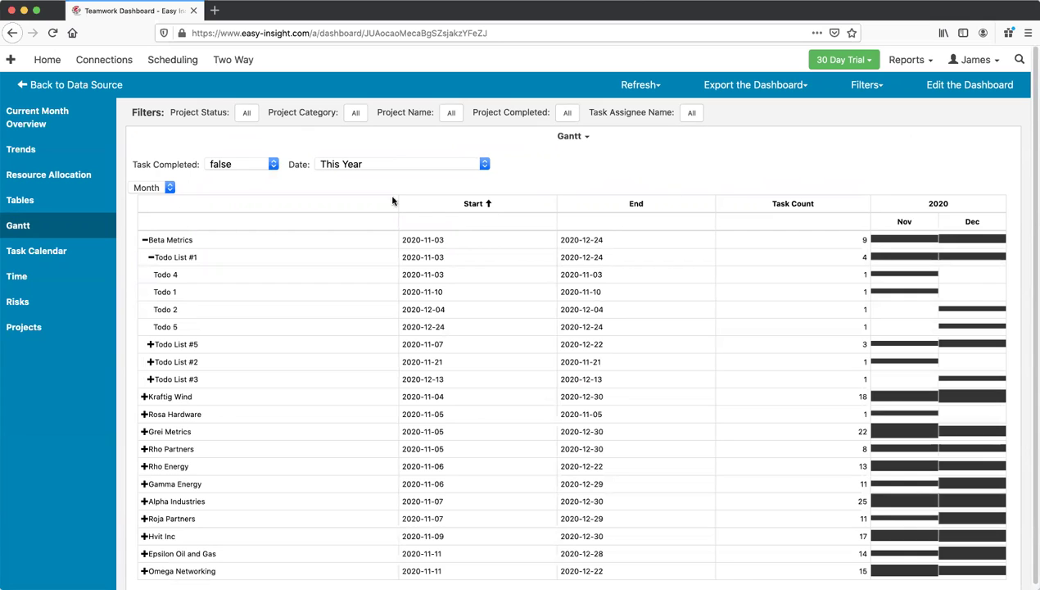
Switch the Gantt chart's time scale to Week and look over the timeline
click(163, 190)
click(162, 199)
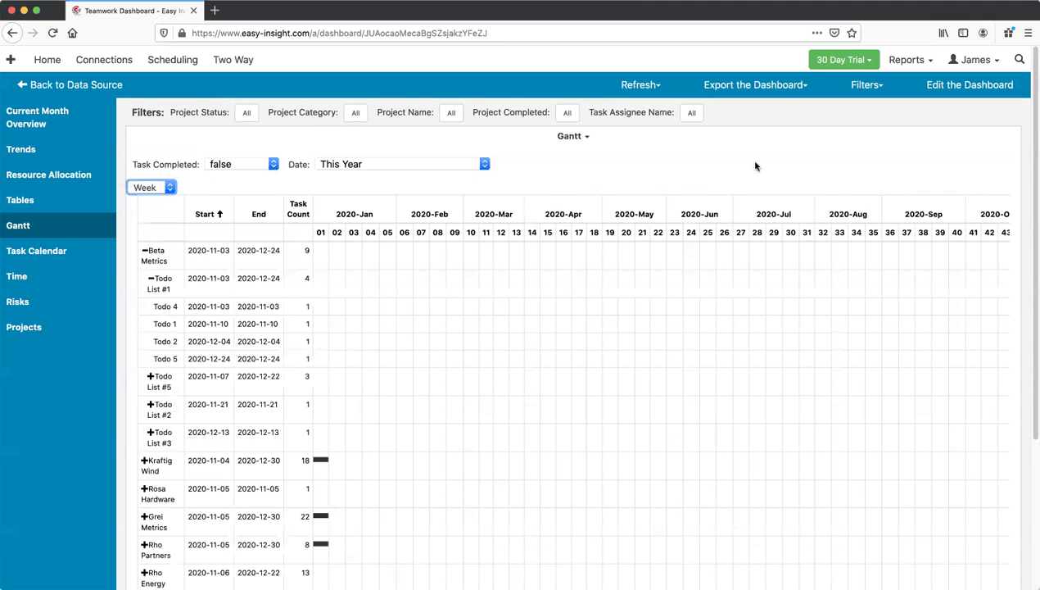
scroll(687, 189, down, 5)
scroll(686, 188, up, 5)
Collapse the Beta Metrics project and switch the Gantt chart's time scale to Day
click(145, 251)
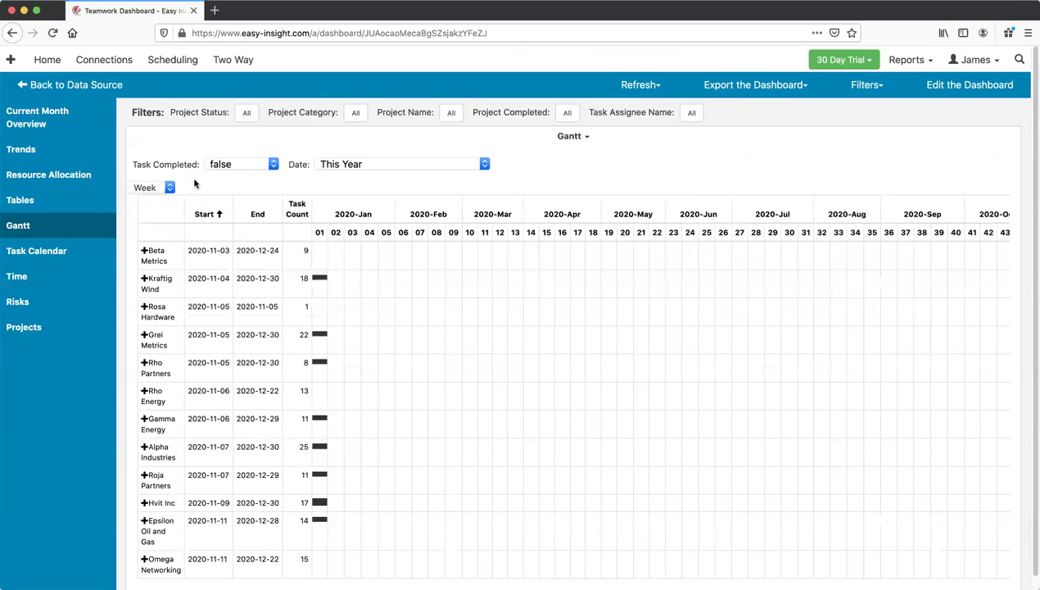
click(164, 187)
click(160, 201)
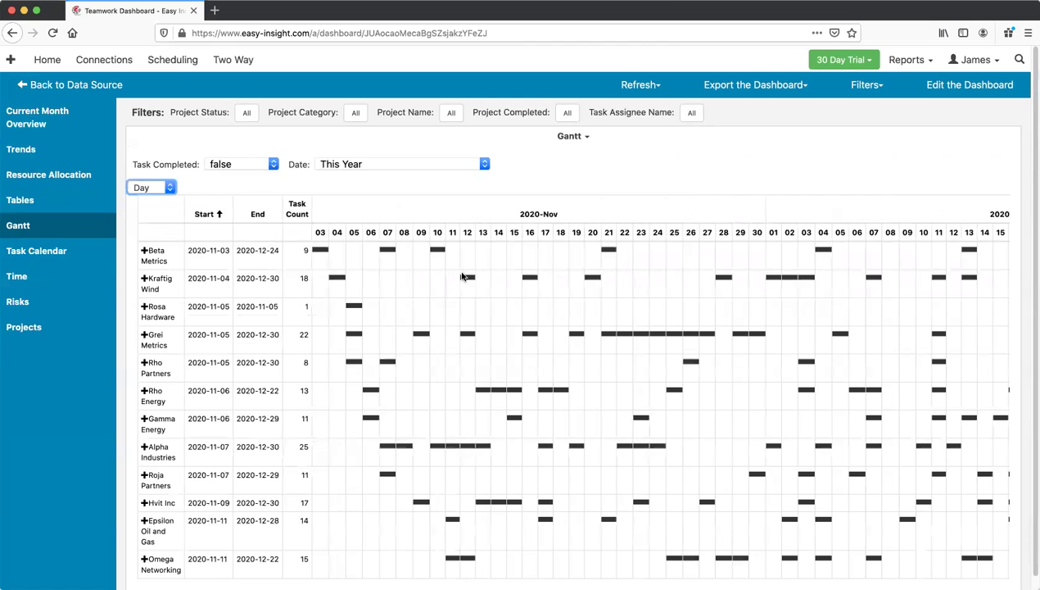
scroll(473, 302, down, 1)
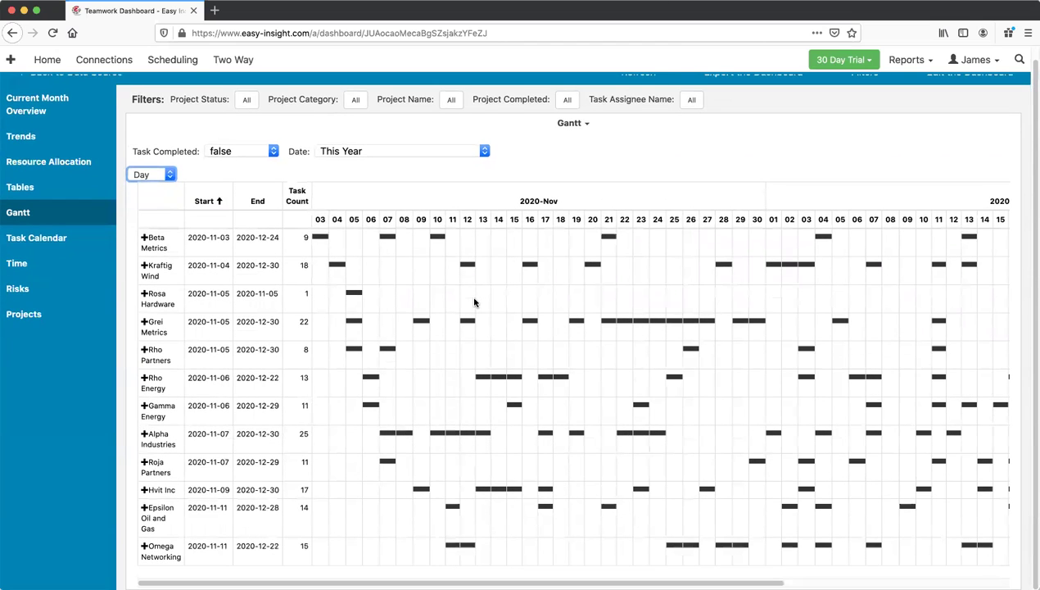
scroll(473, 302, up, 1)
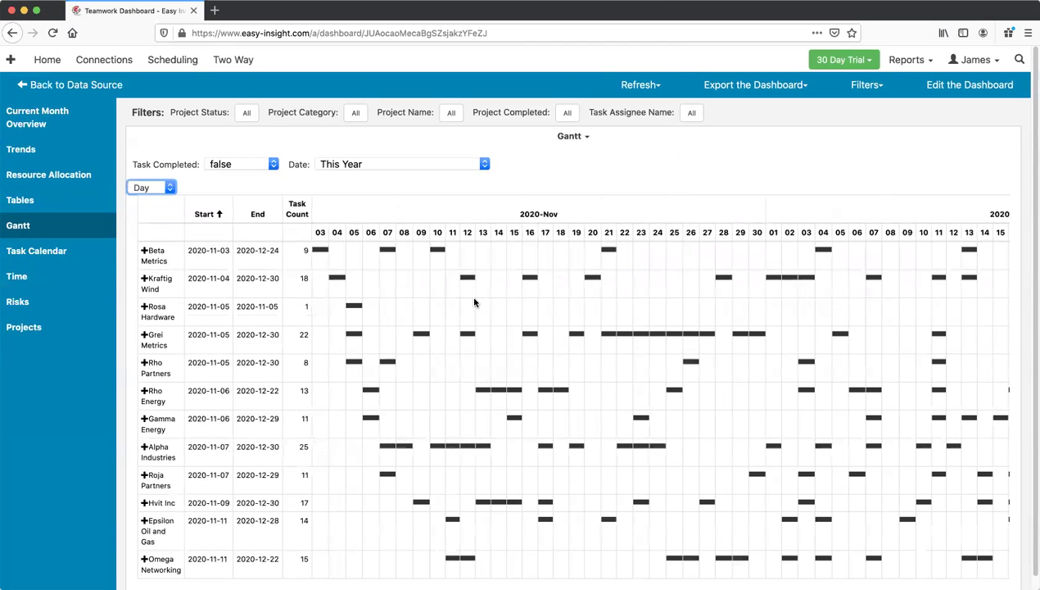
click(567, 168)
View the Task Calendar, and review the Time page's KPIs and its hours, billable percentage and billed tables
click(37, 252)
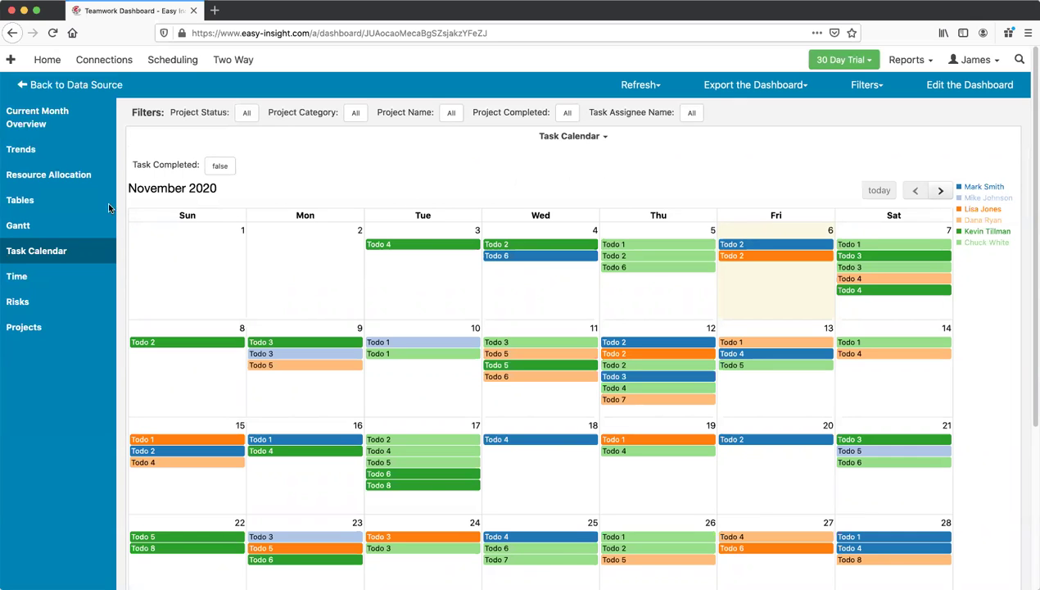
click(17, 277)
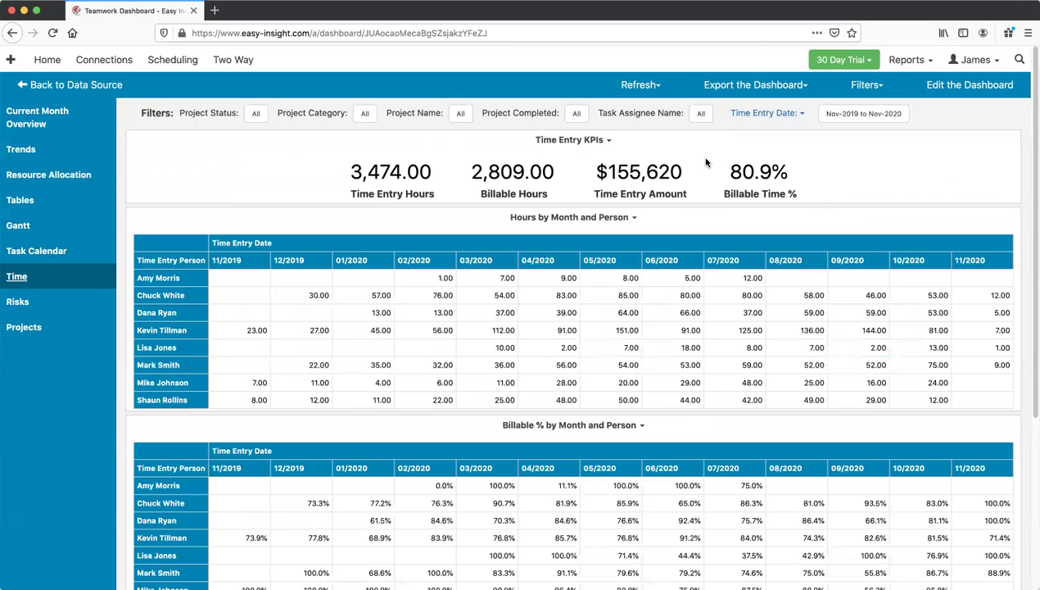
scroll(776, 221, down, 1)
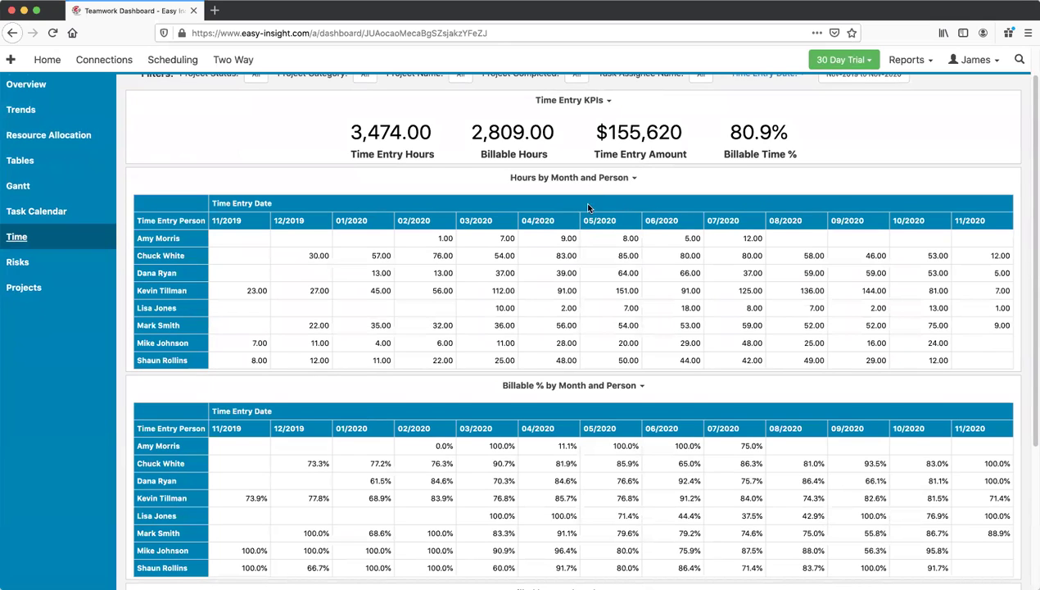
scroll(588, 245, down, 3)
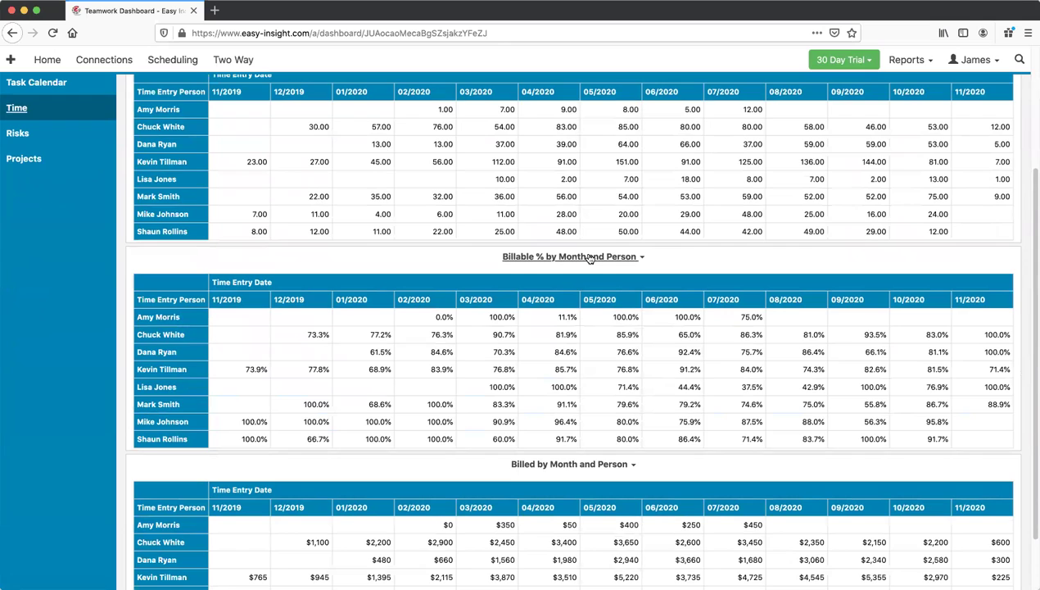
scroll(583, 400, down, 2)
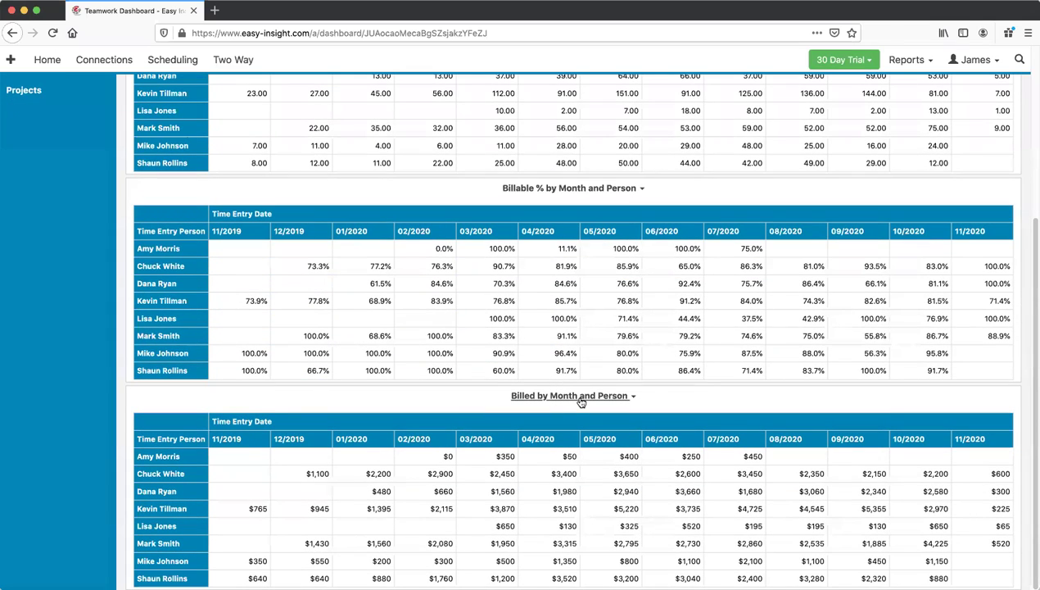
View the Risks page's Risk List and the Projects page's project table
scroll(581, 400, up, 6)
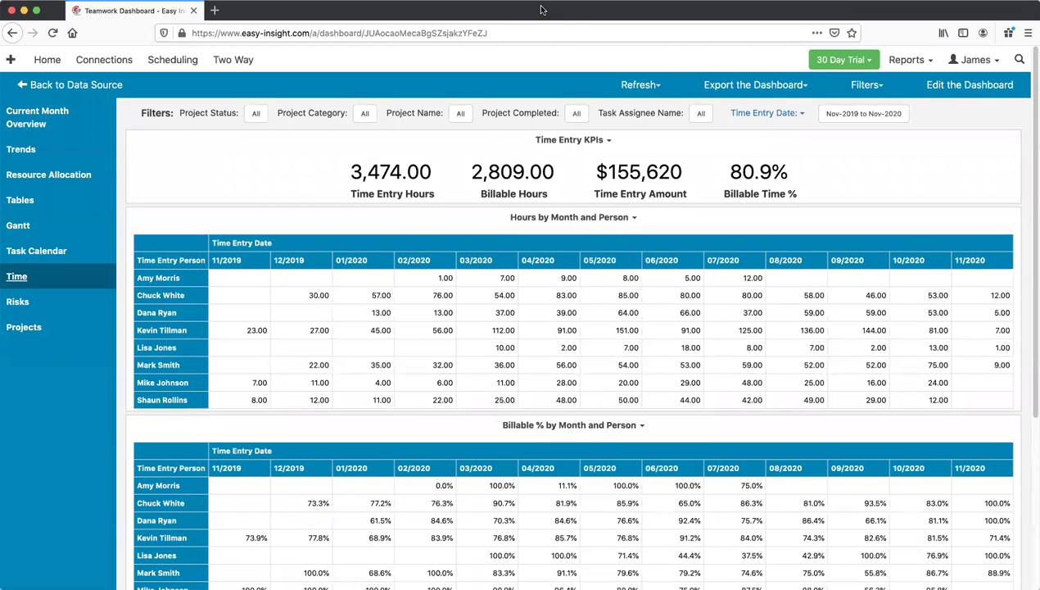
click(18, 301)
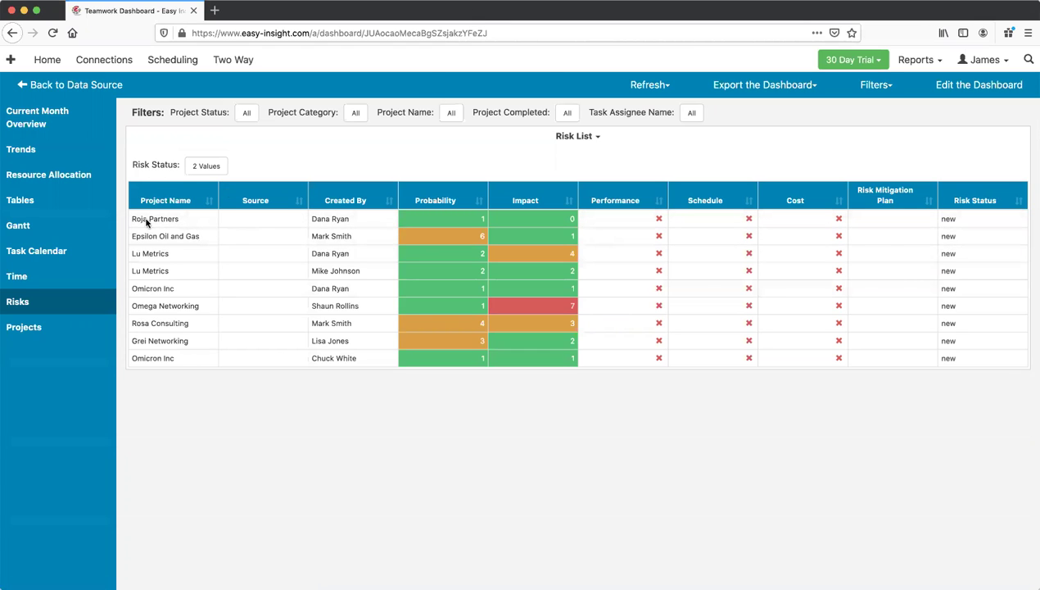
click(24, 328)
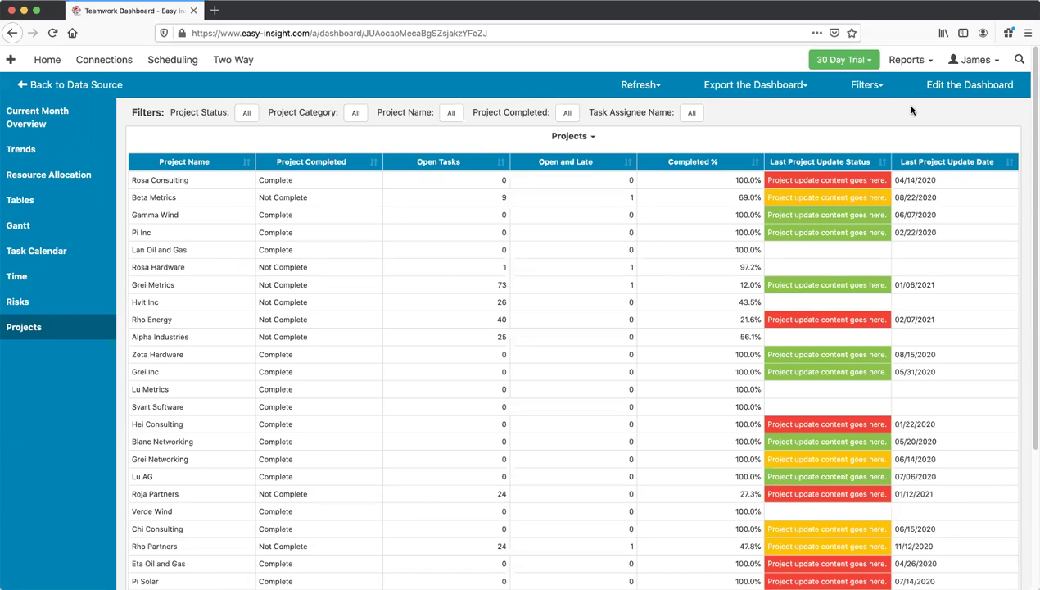
Open the dashboard for editing and add a multi-value filter on the Teams Name field from Project Teams
click(965, 87)
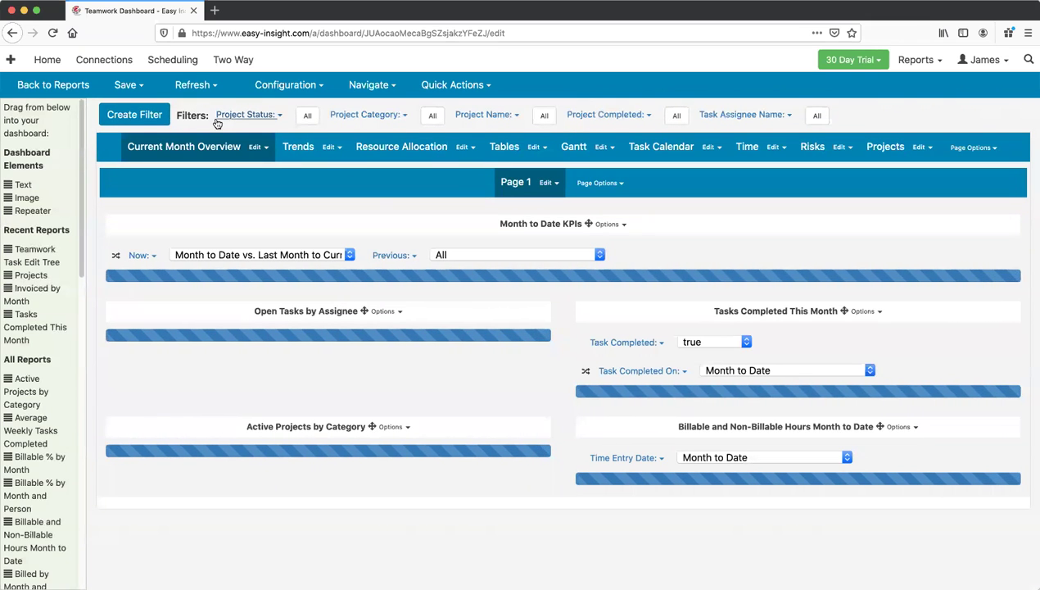
click(140, 115)
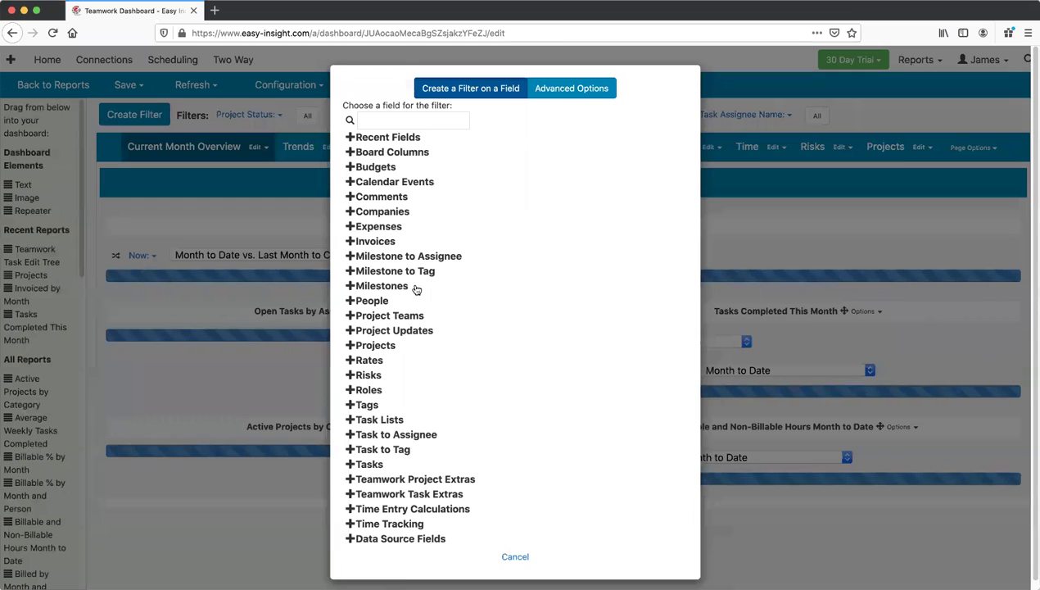
click(255, 120)
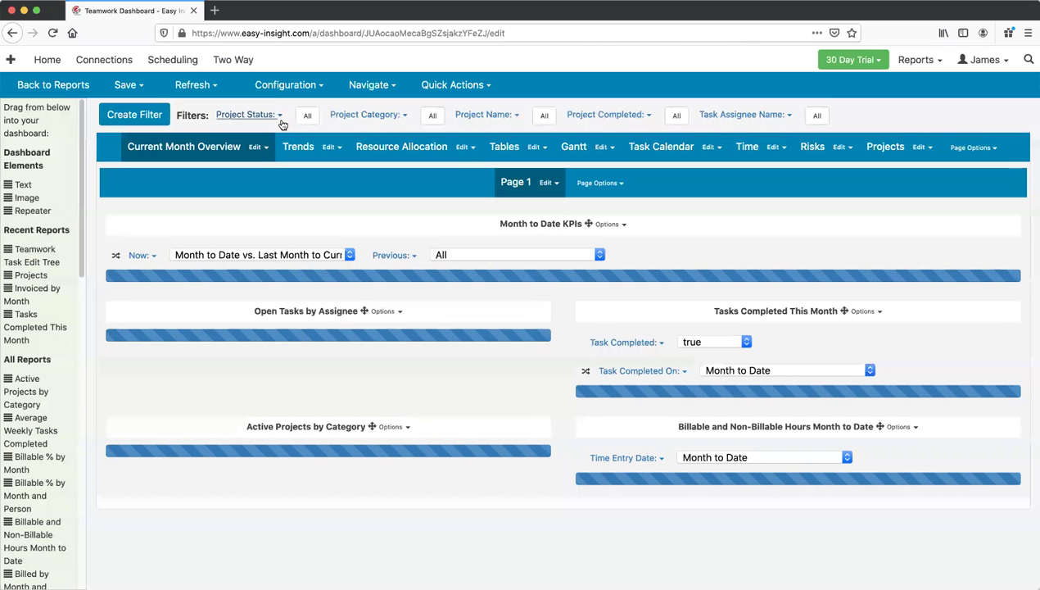
click(130, 117)
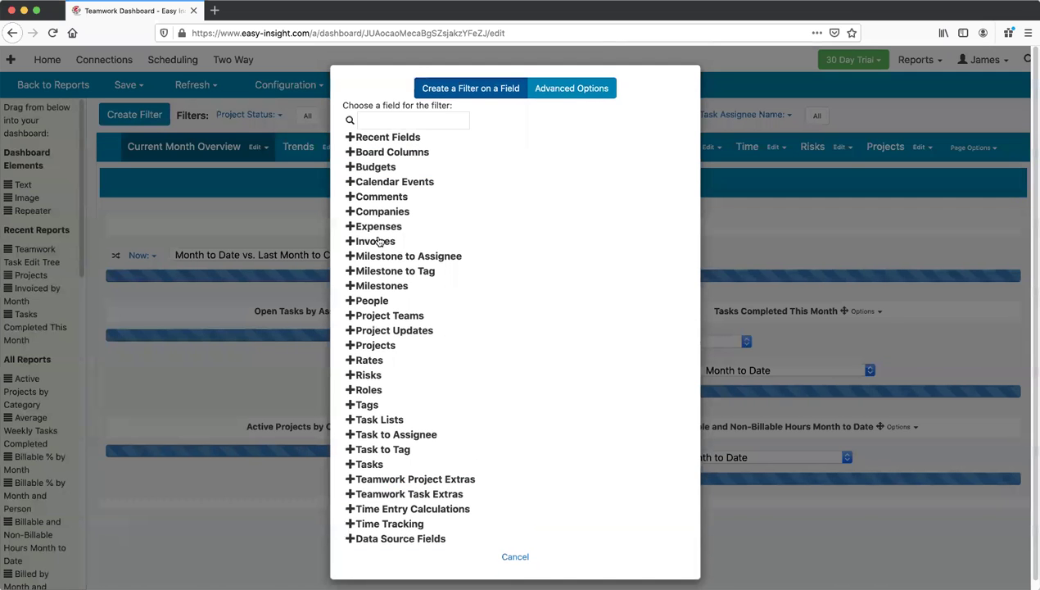
click(397, 319)
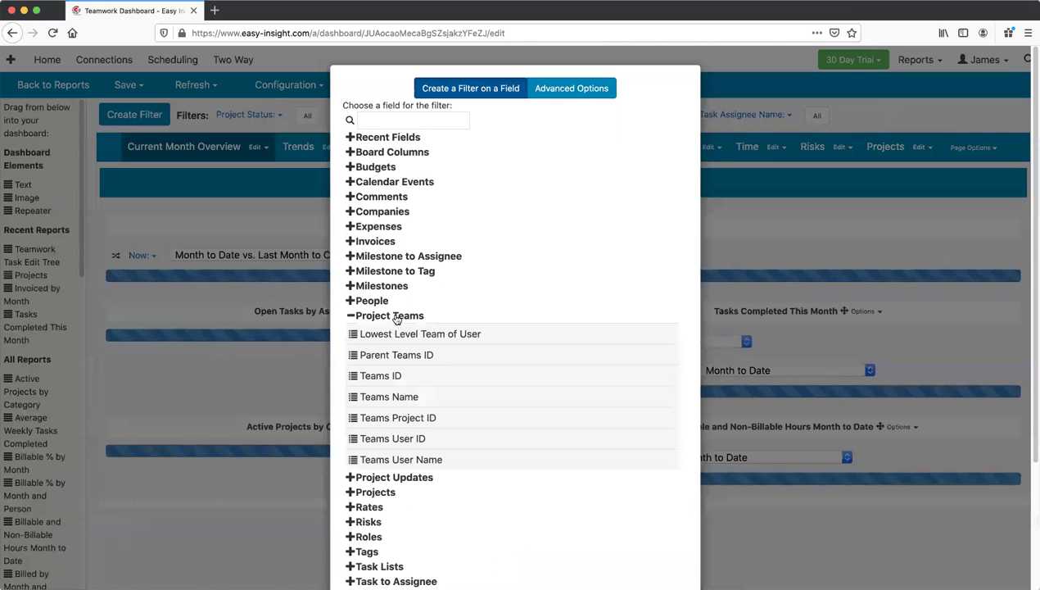
click(399, 398)
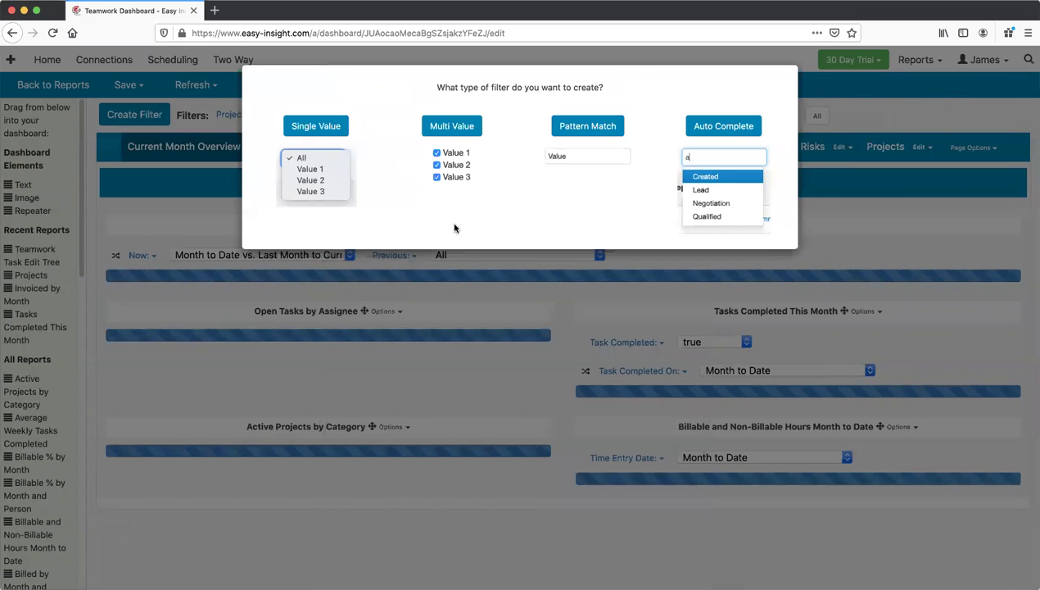
click(449, 128)
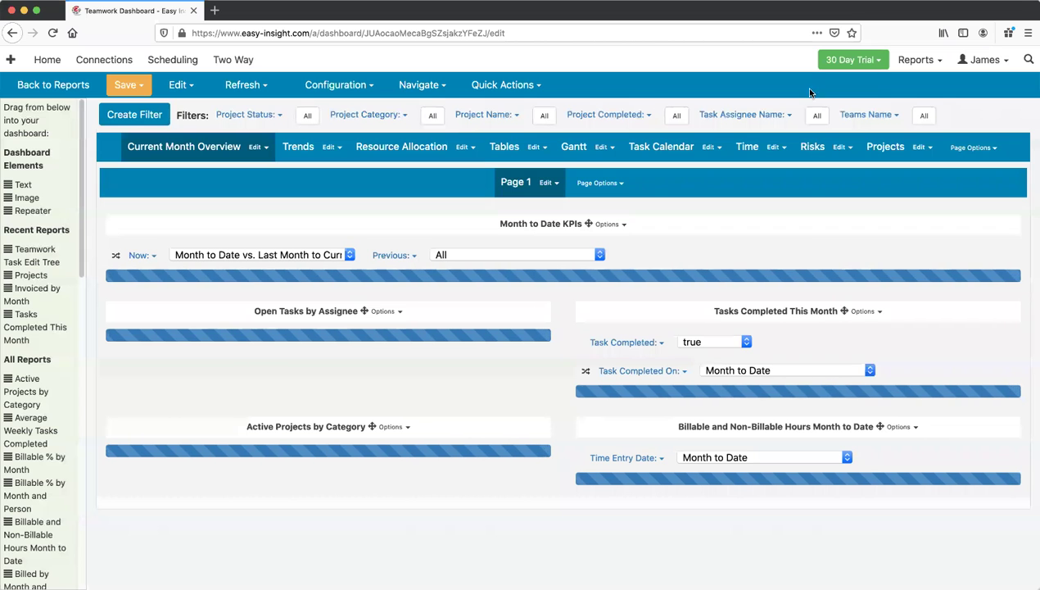
Check the values offered by the Teams Name filter, and save the dashboard under the name Teamwork Dashboard
click(925, 117)
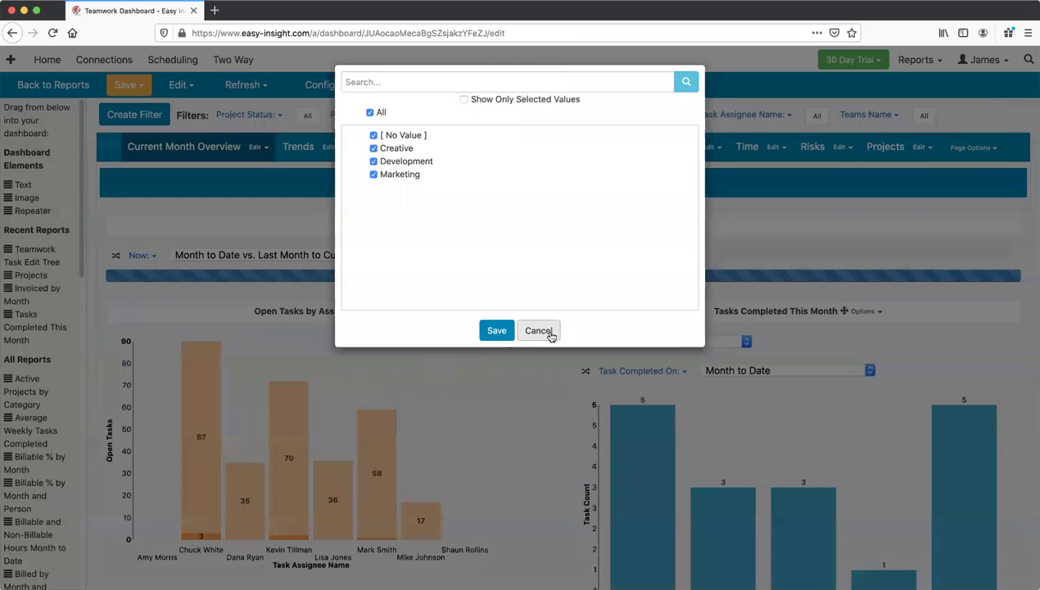
click(550, 332)
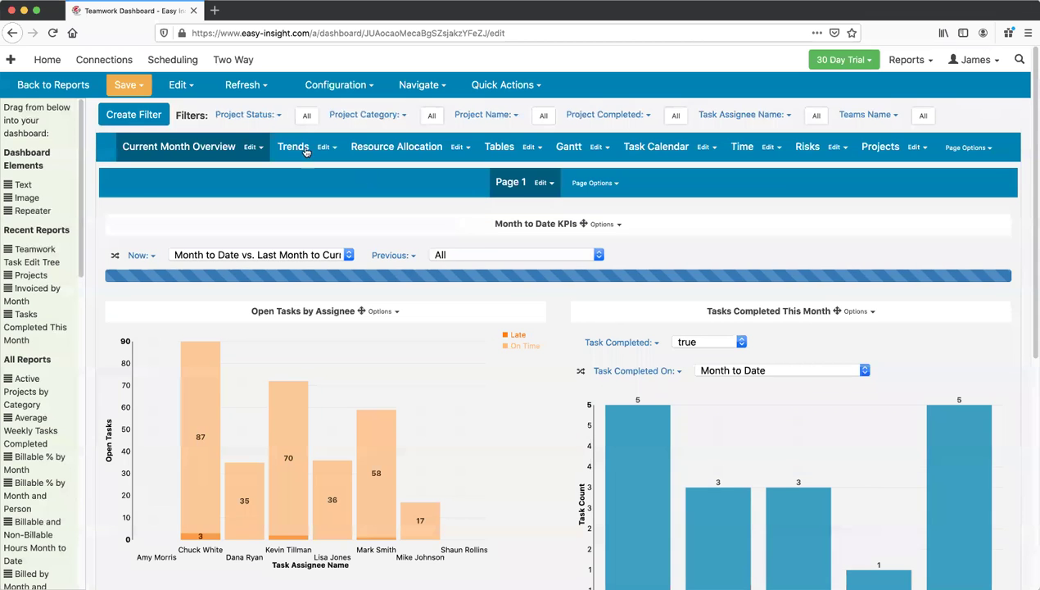
click(129, 85)
click(131, 109)
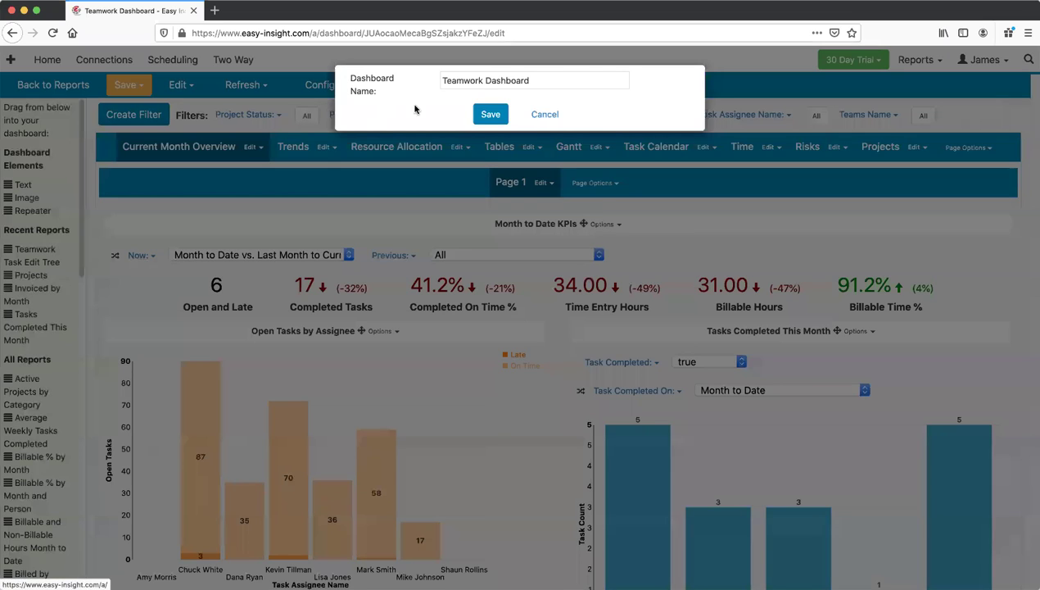
click(494, 115)
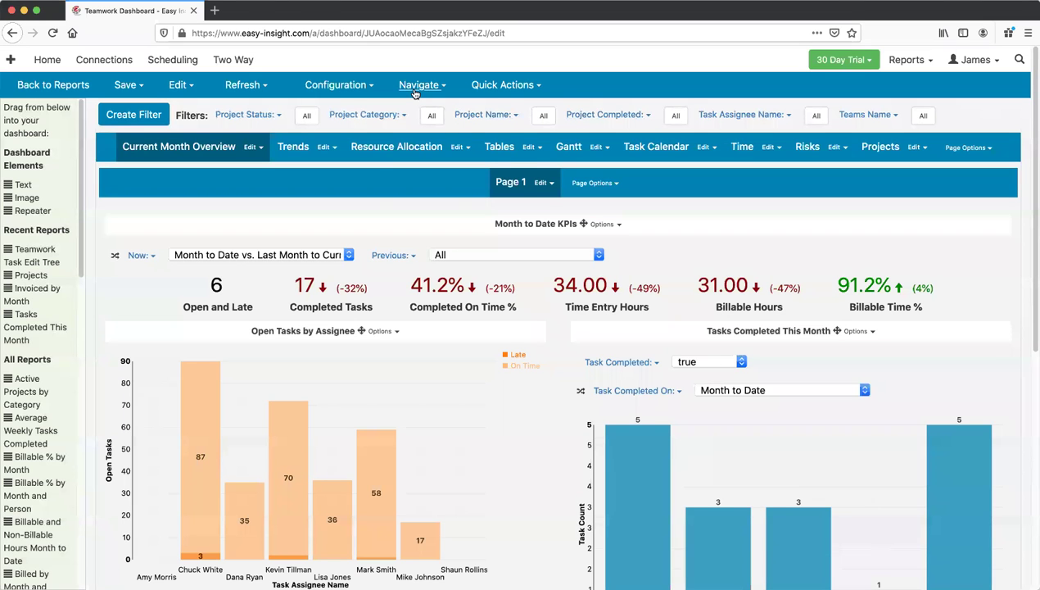
Return to the end-user view and filter the Projects page to only the Creative team
click(416, 90)
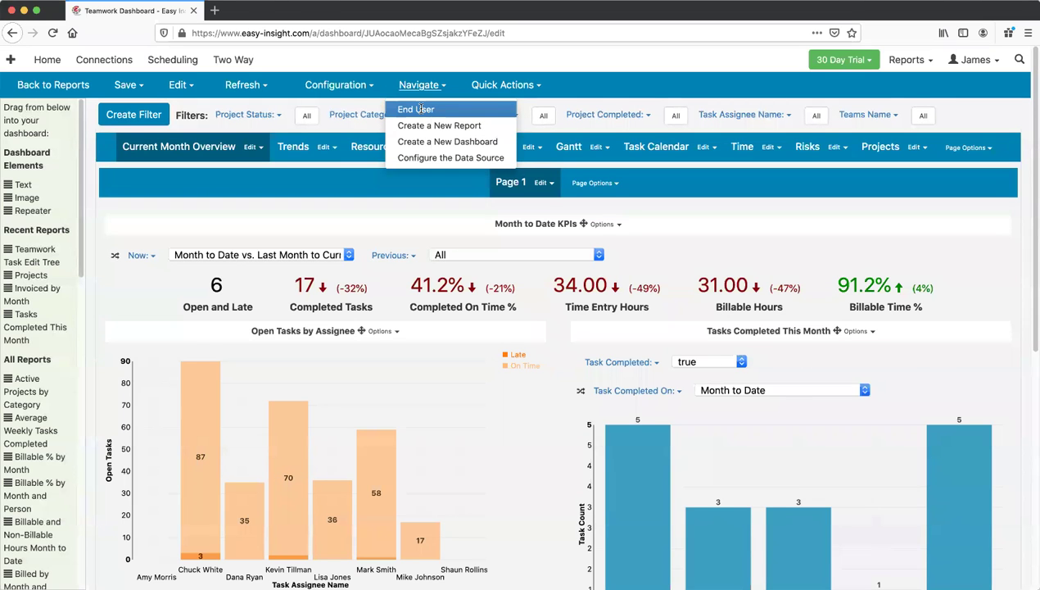
click(421, 109)
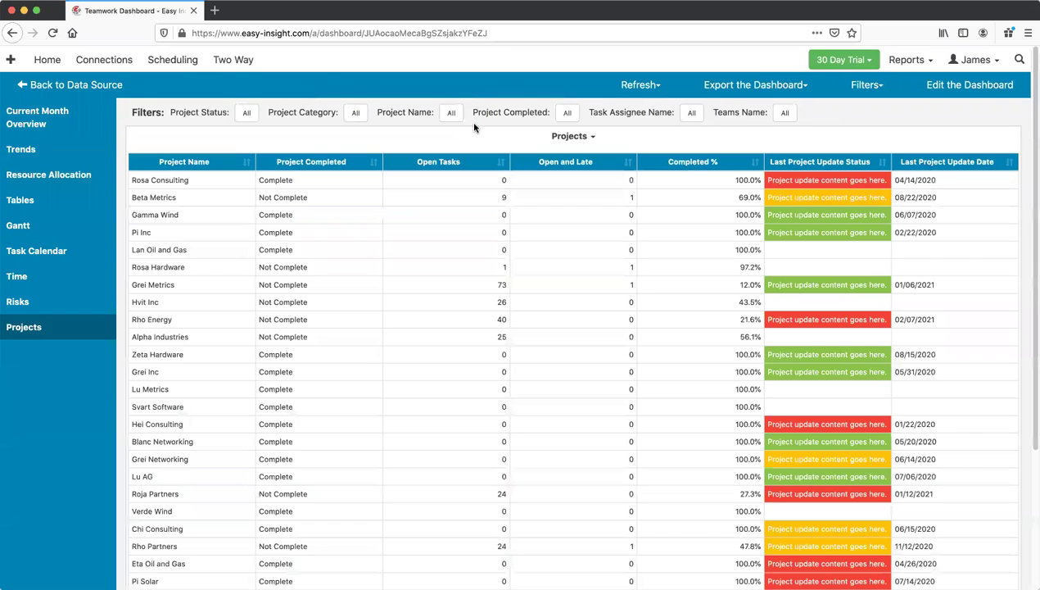
click(785, 113)
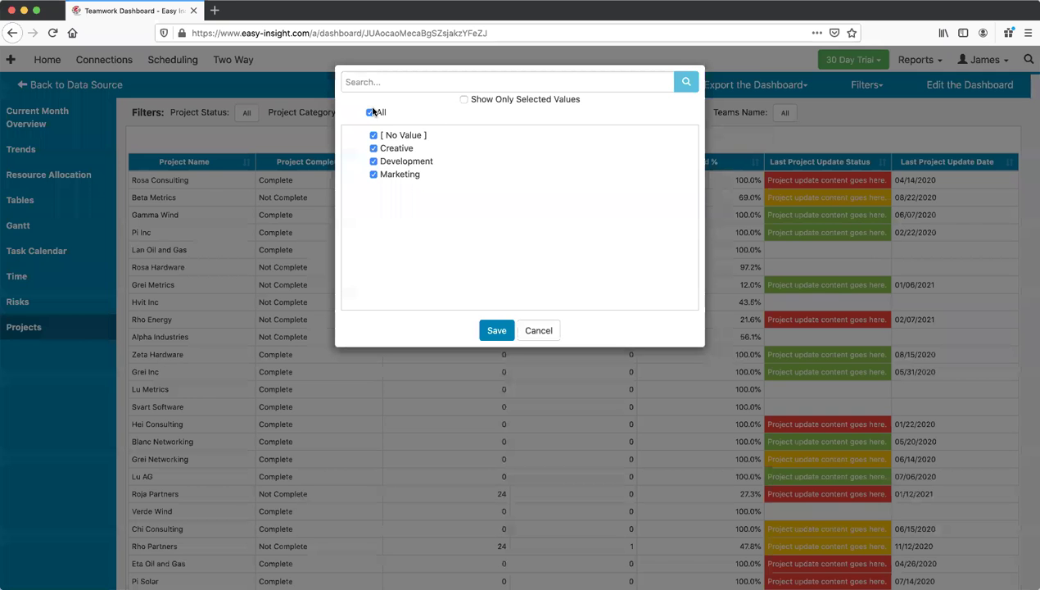
click(369, 112)
click(373, 149)
click(497, 331)
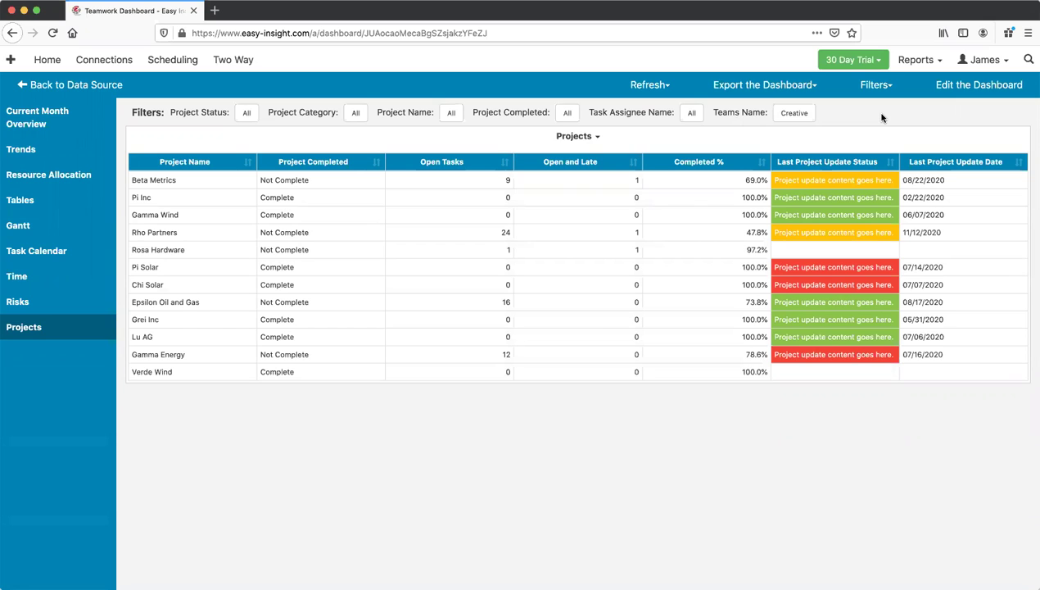
Edit the dashboard's Project Name filter so its available values also depend on the Teams Name filter, and save the dashboard
click(969, 92)
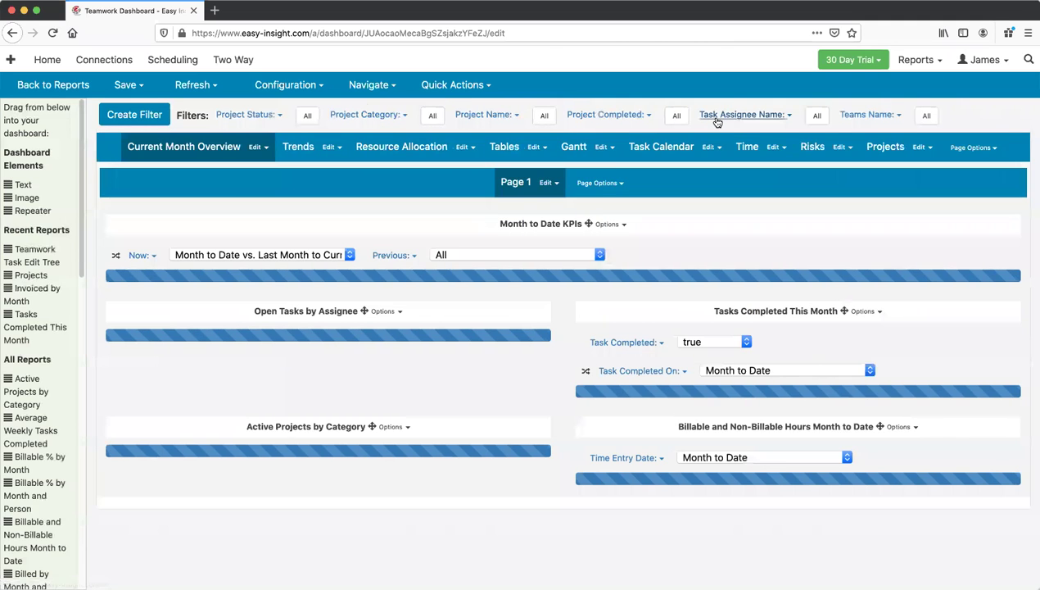
click(478, 115)
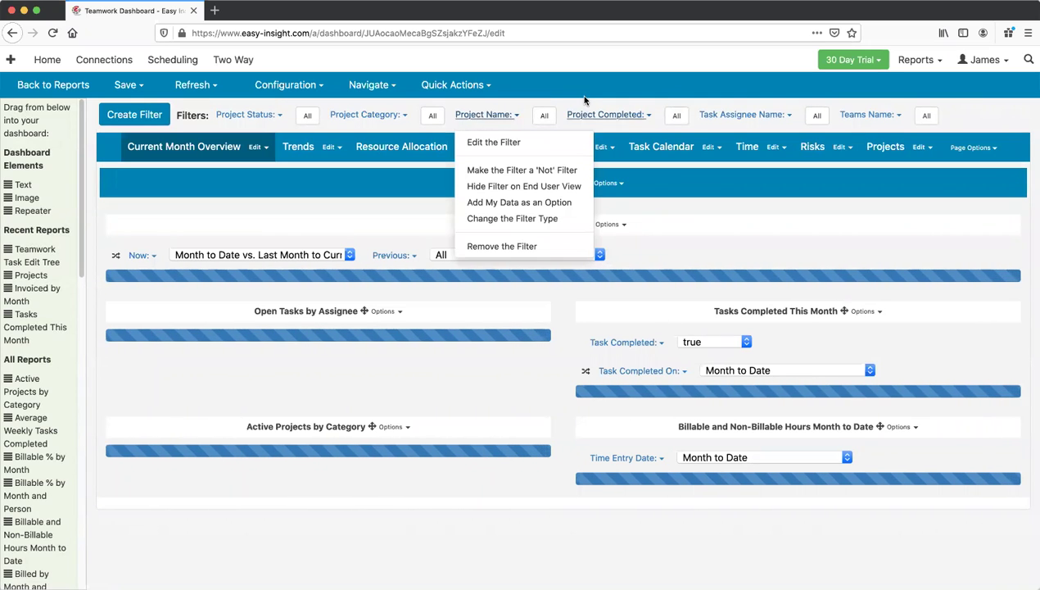
click(606, 108)
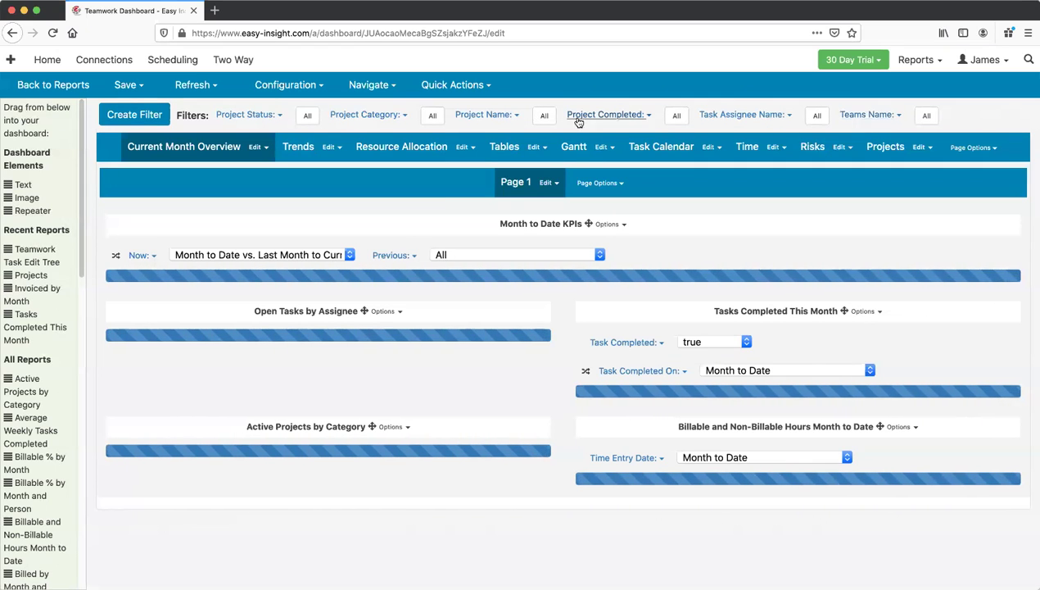
click(498, 116)
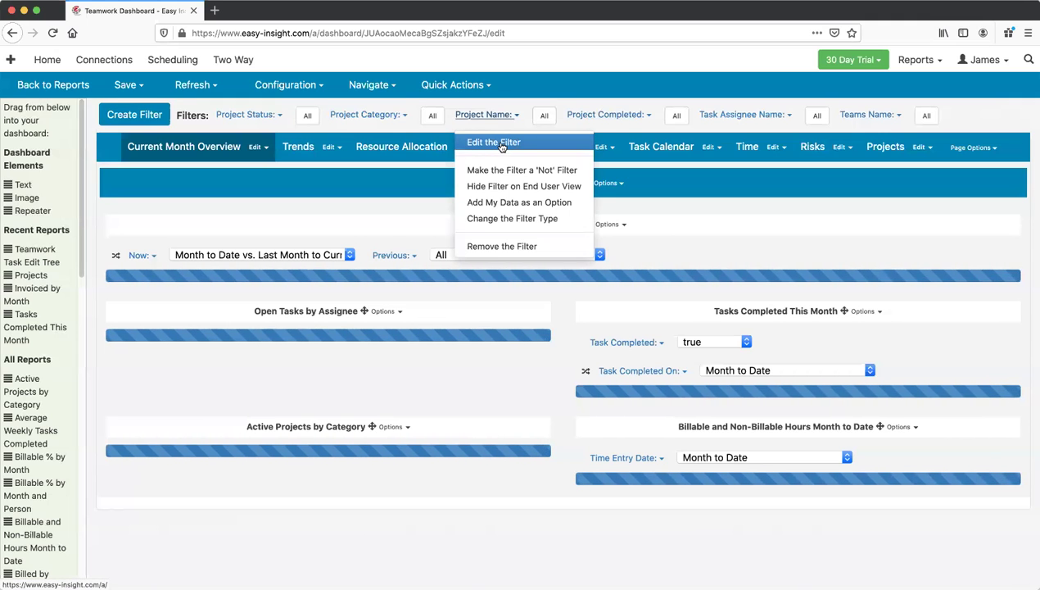
click(501, 143)
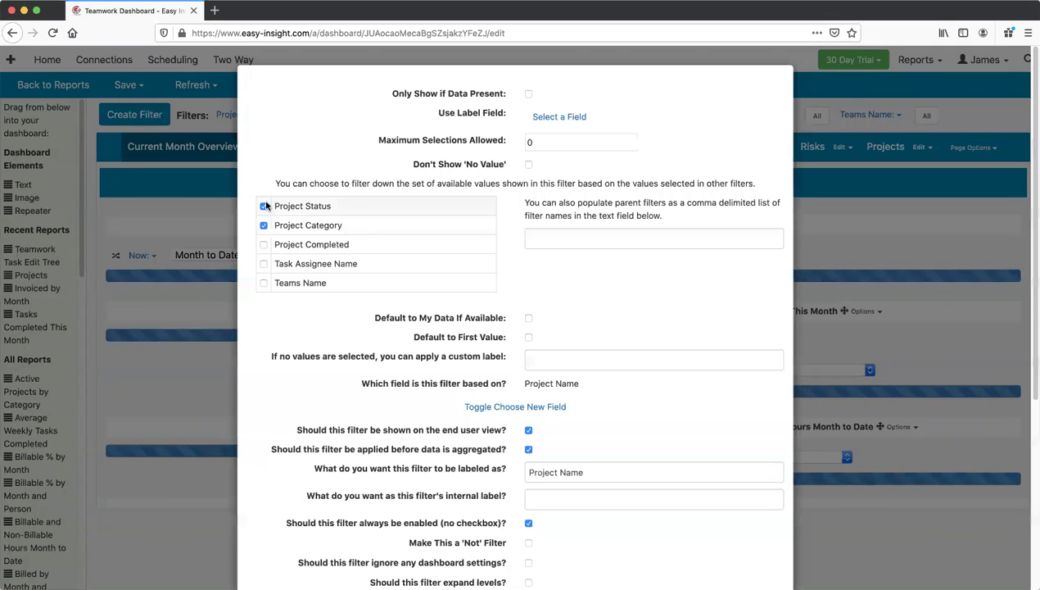
click(263, 226)
click(264, 226)
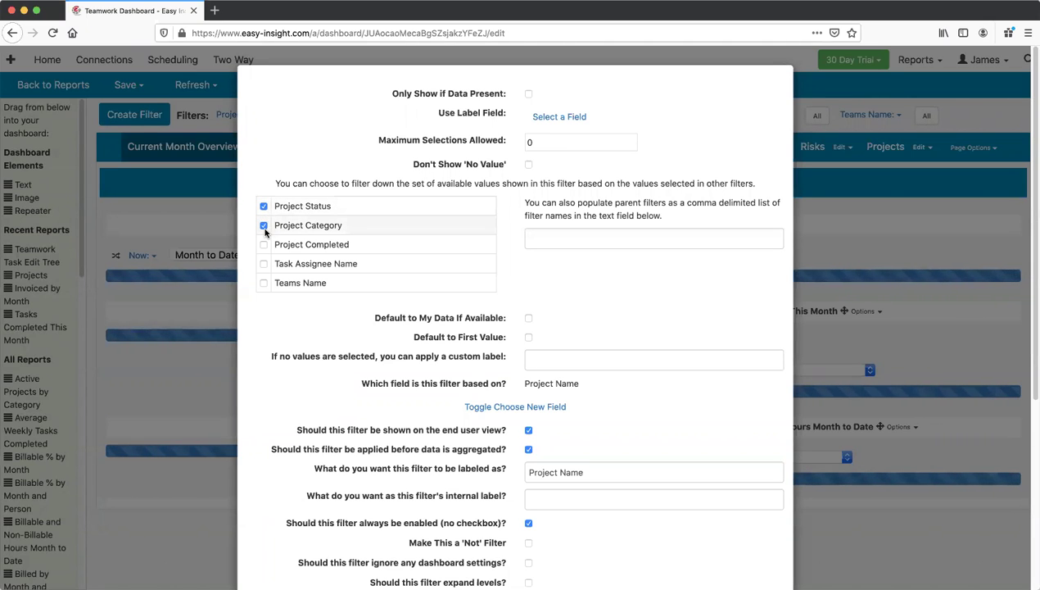
click(264, 284)
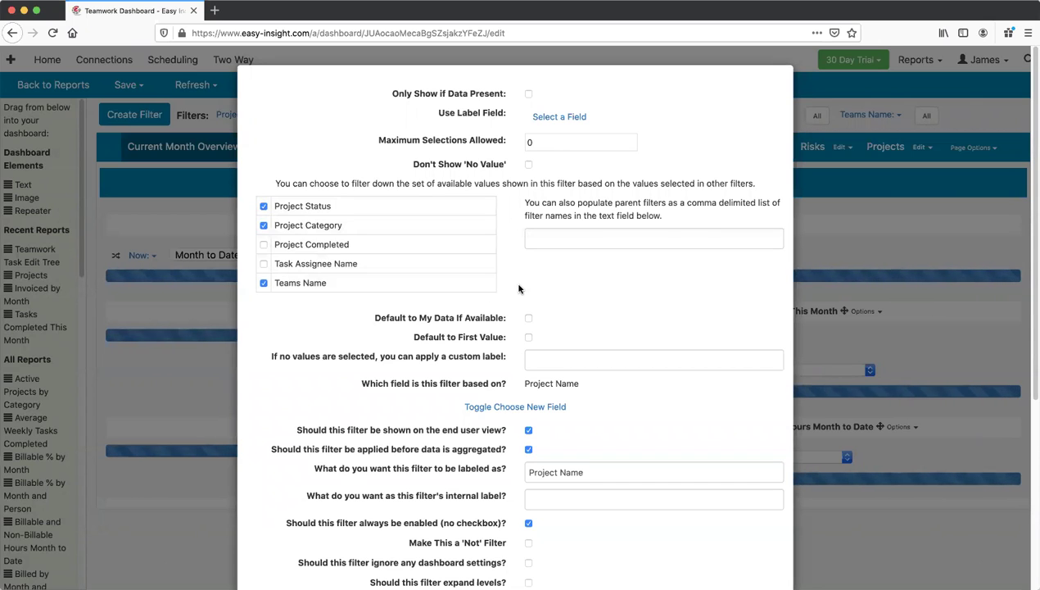
scroll(518, 289, down, 1)
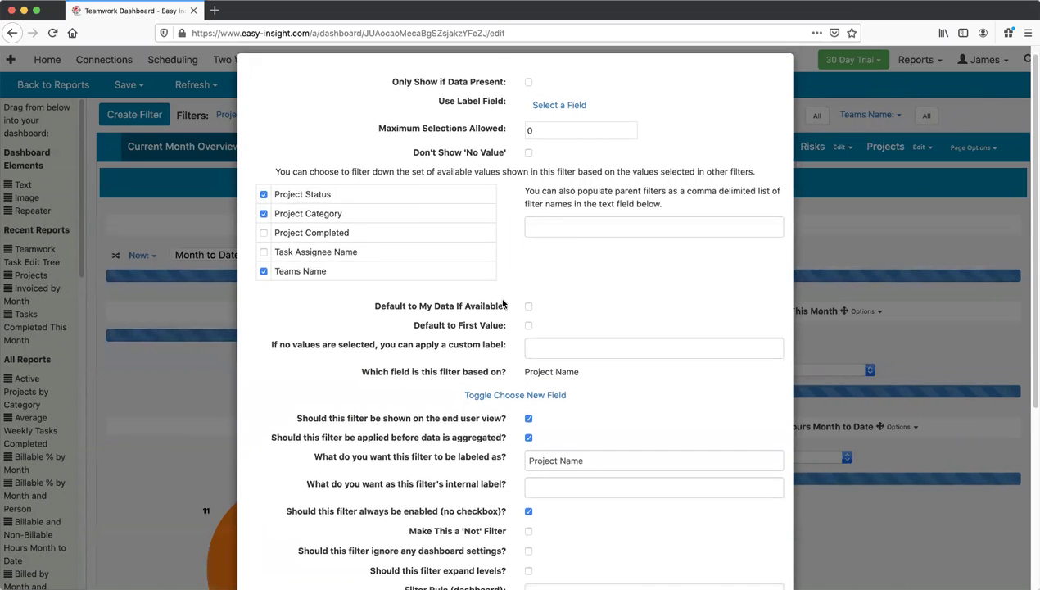
scroll(503, 303, down, 5)
click(485, 549)
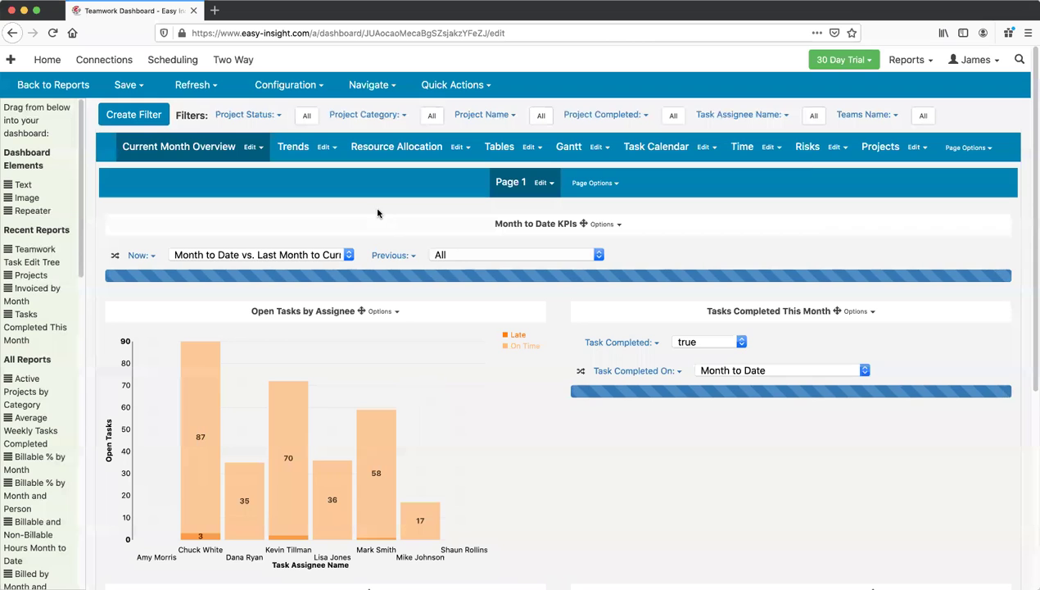
click(131, 85)
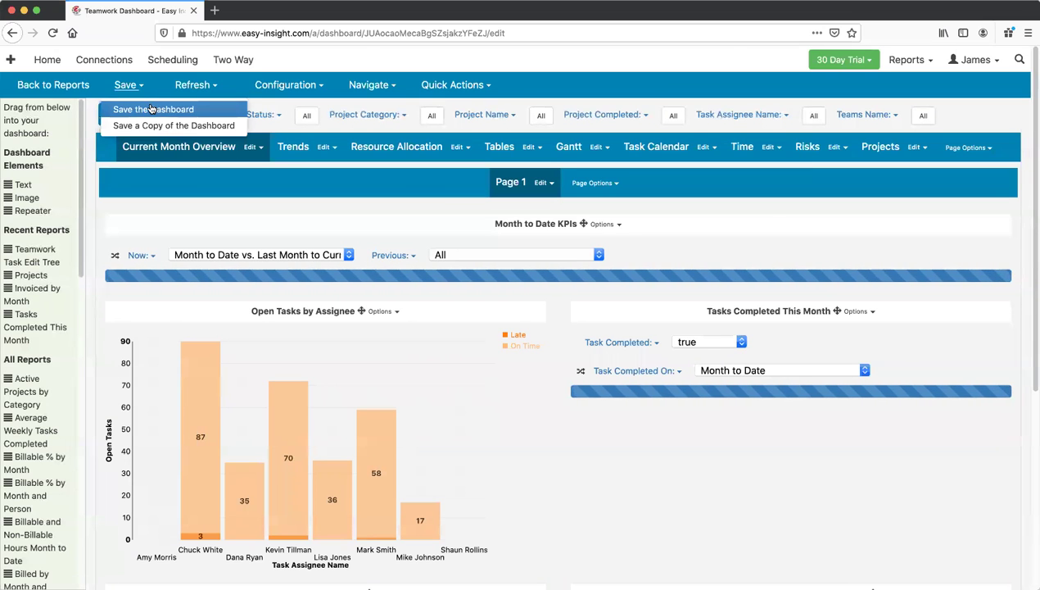
click(151, 108)
Return to the end-user view and check which projects the Project Name filter offers for the Creative team
click(481, 116)
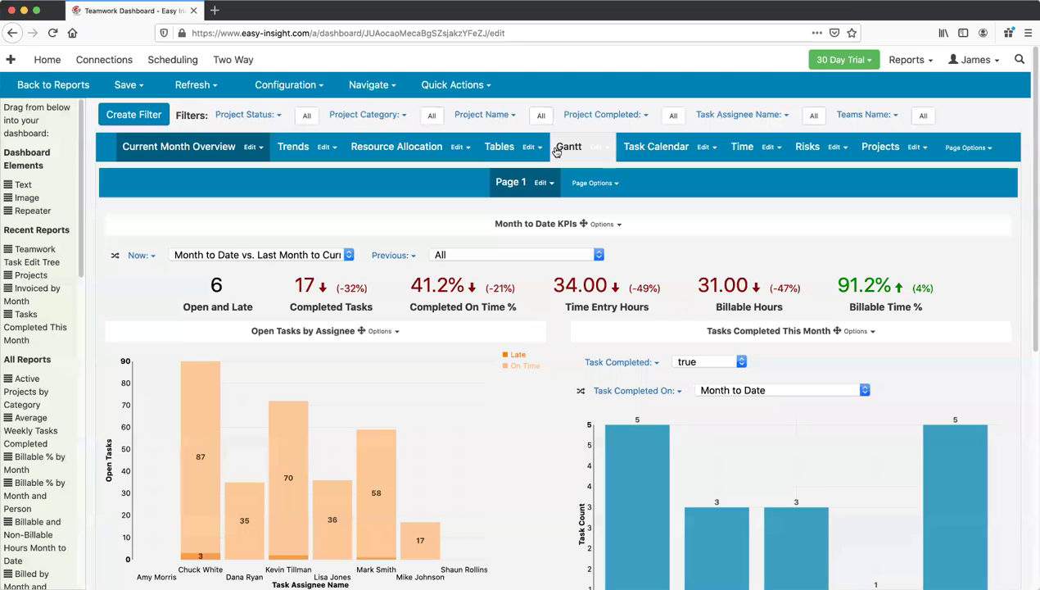
click(398, 84)
click(390, 103)
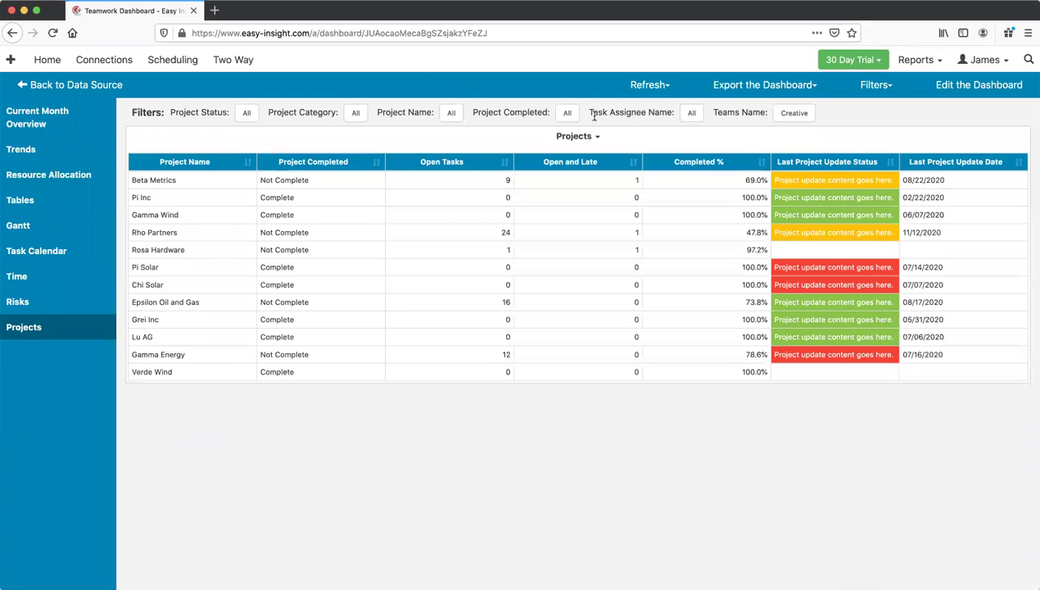
click(449, 115)
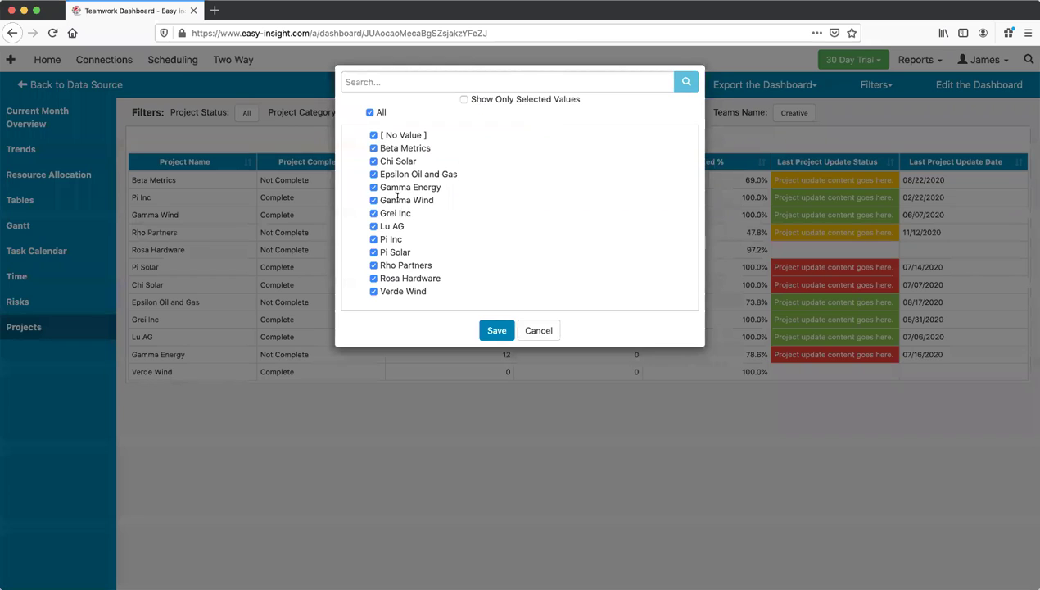
click(540, 330)
Reset the Teams Name filter to All and look through the project list offered by the Project Name filter
click(794, 113)
click(367, 113)
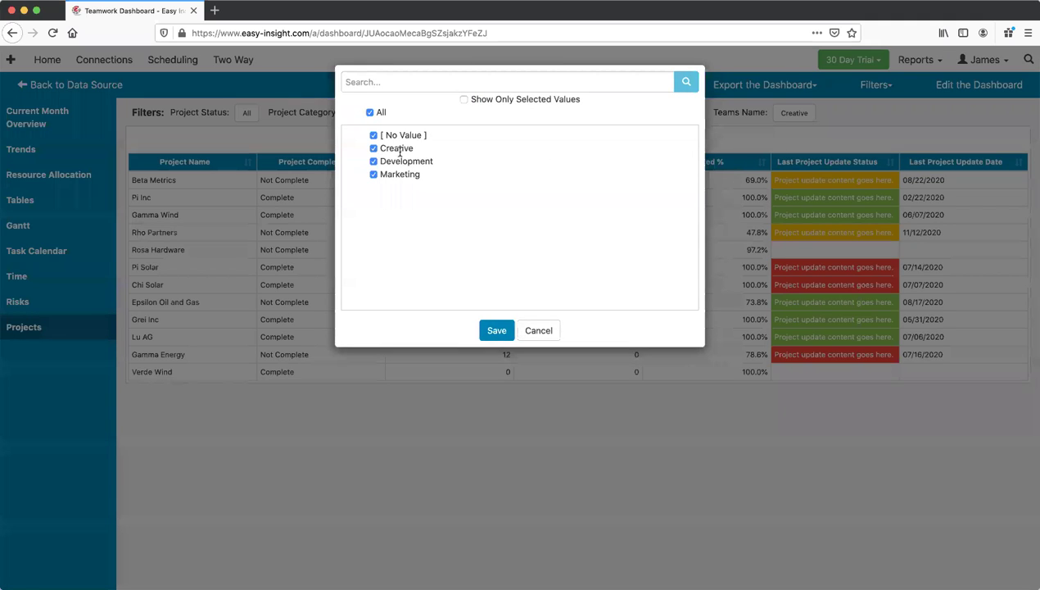
click(496, 330)
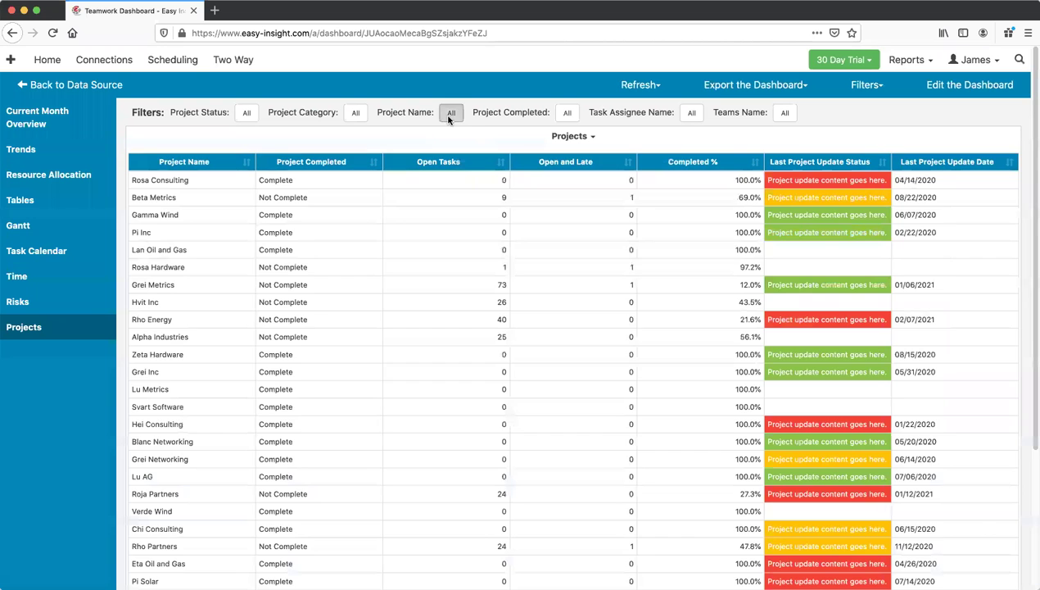
click(450, 119)
scroll(446, 192, down, 10)
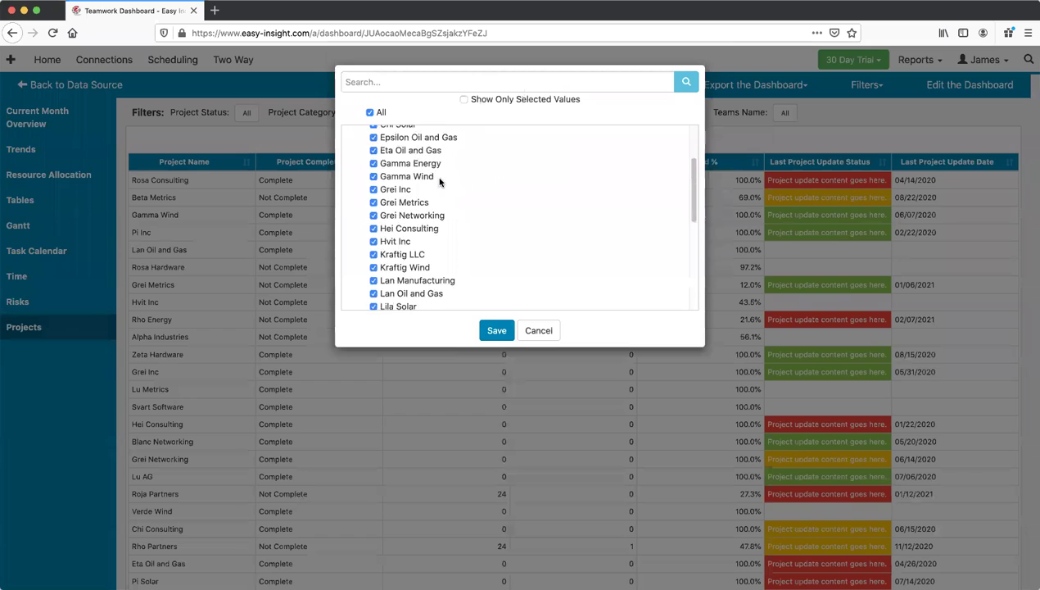
scroll(440, 194, up, 10)
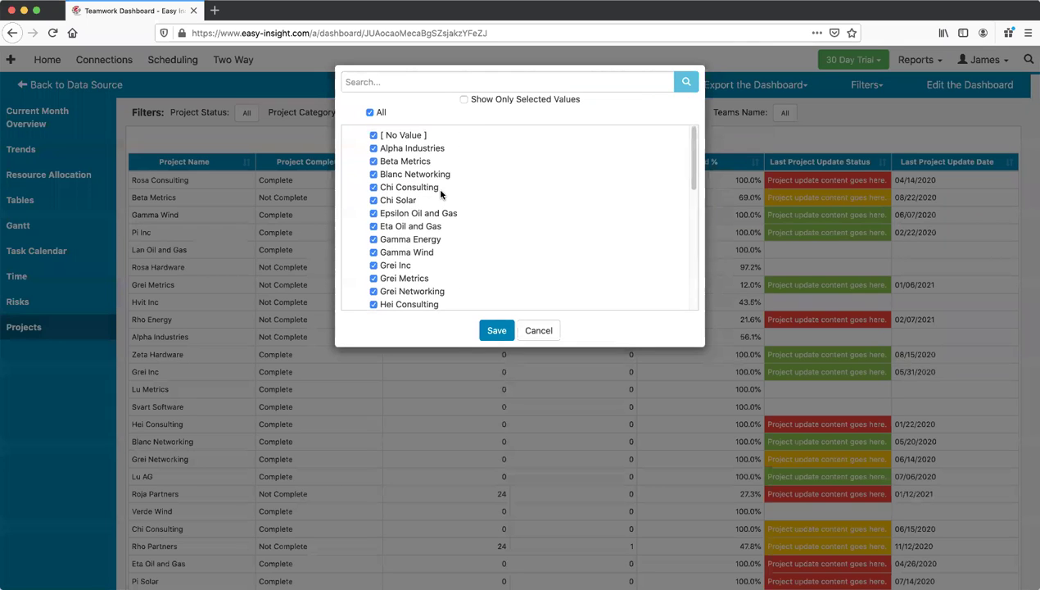
Close the Project Name filter and inspect the task list behind the fifth assignee's on-time bar in the Current Month Overview's Open Tasks by Assignee chart
click(544, 333)
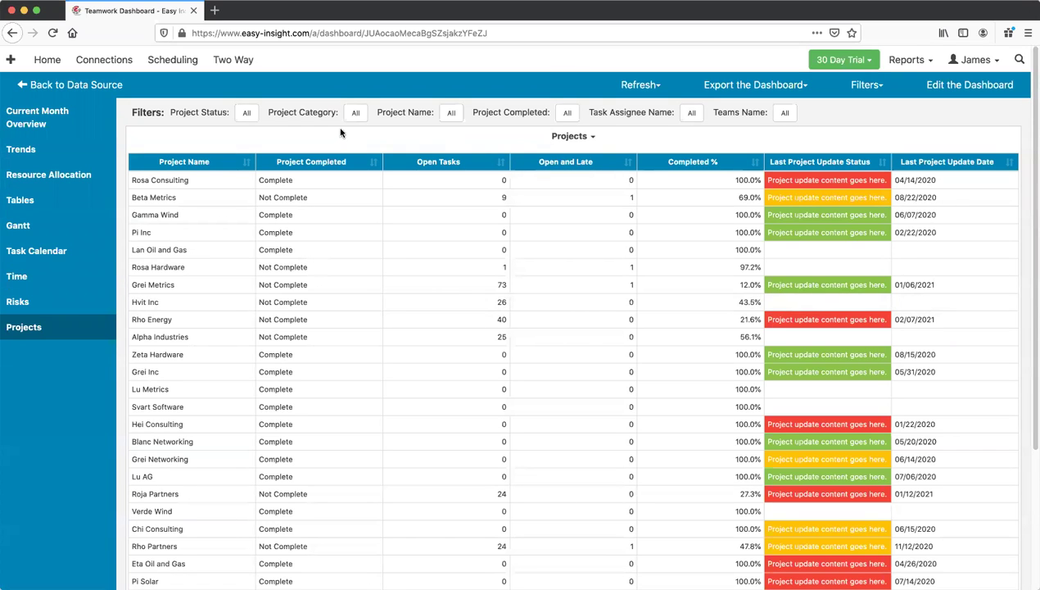
click(39, 117)
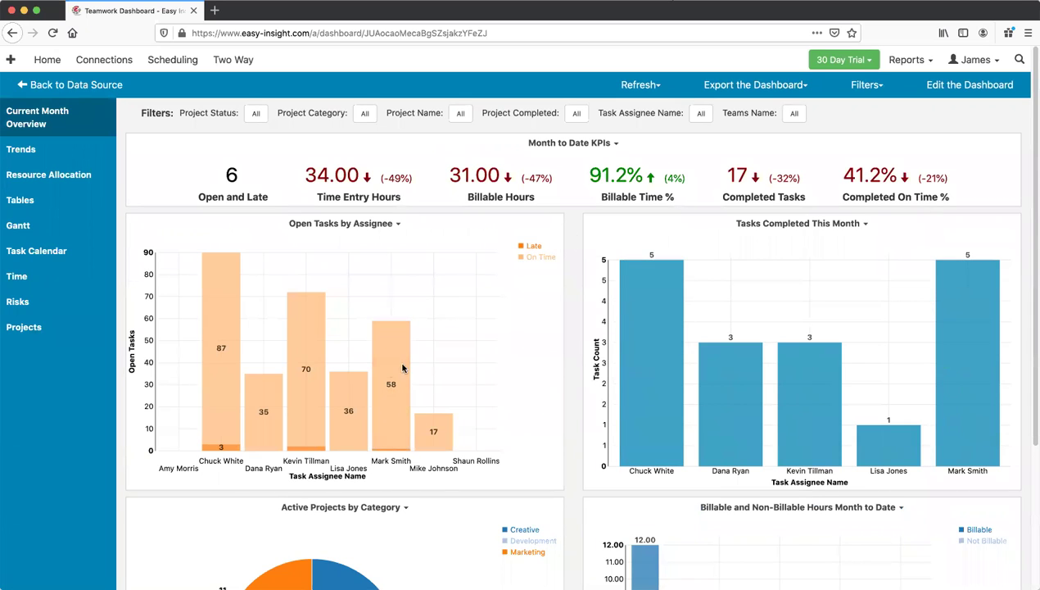
mouse_move(399, 345)
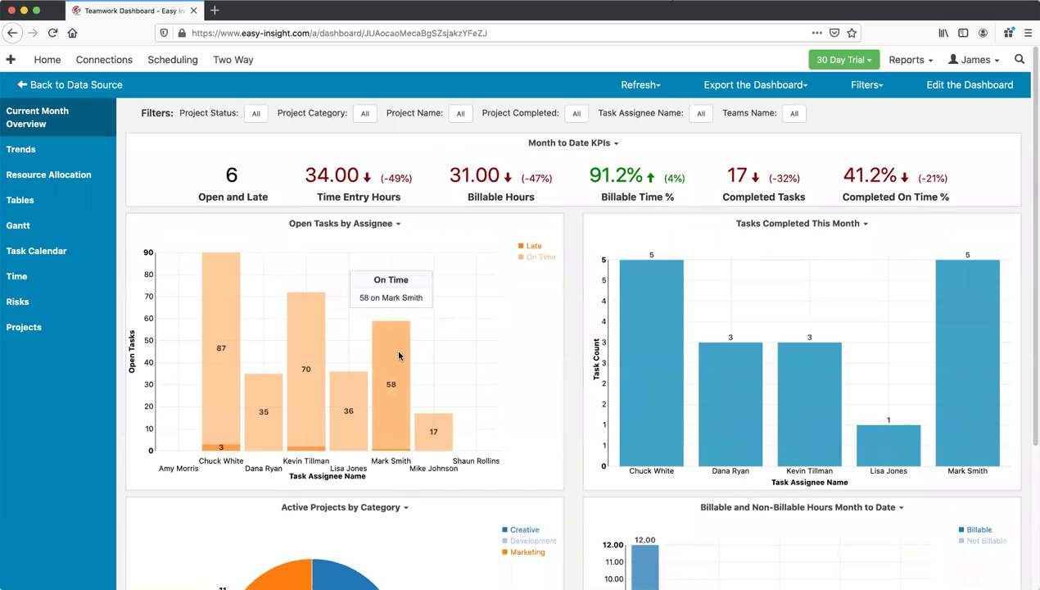
click(396, 357)
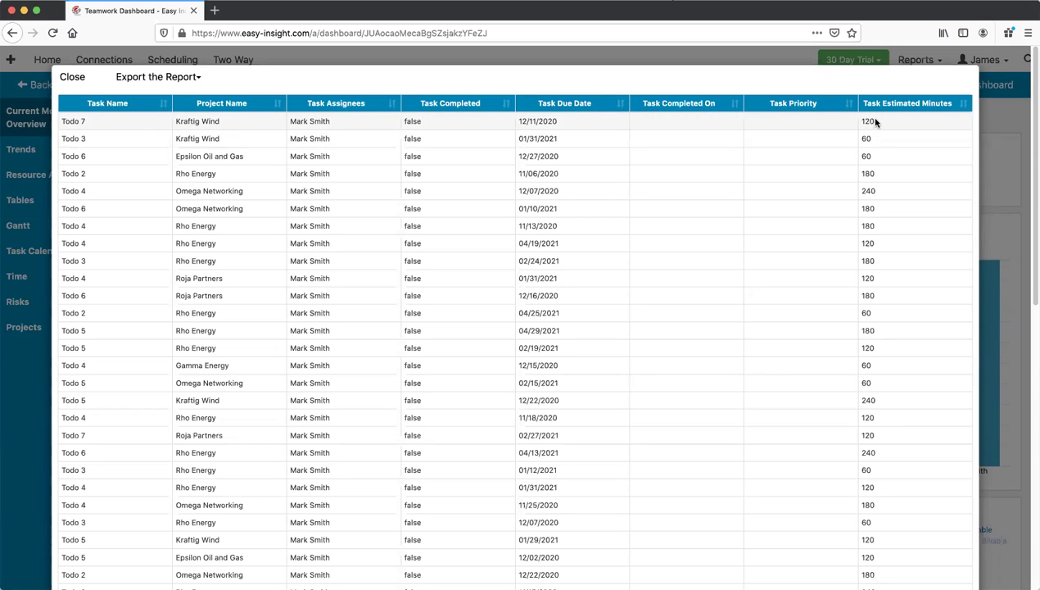
click(73, 77)
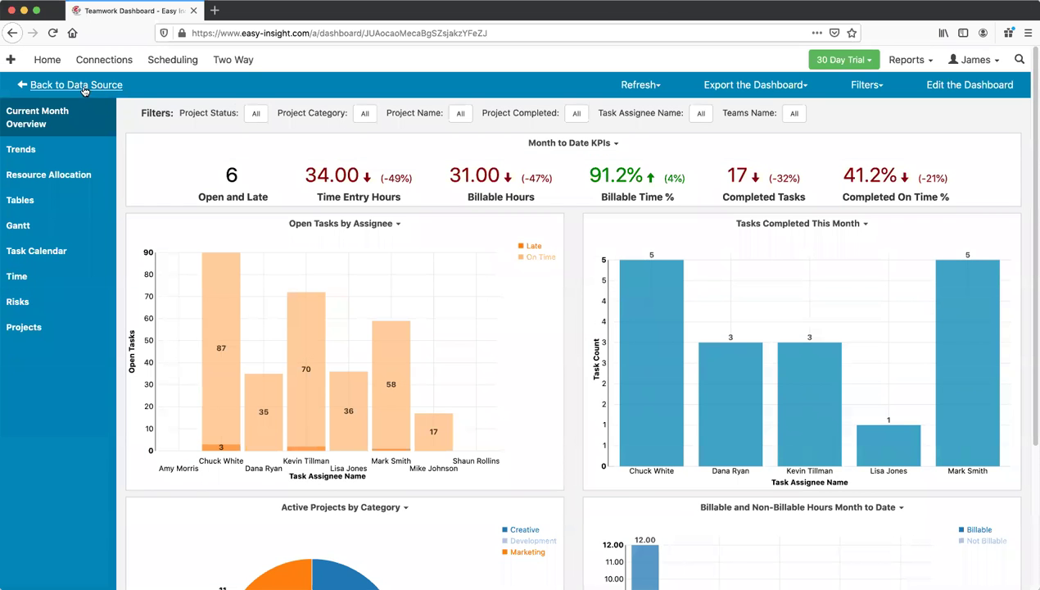
Return to the data source, open the Target Task List dashboard report for editing, and remove its Task Priority field
click(79, 85)
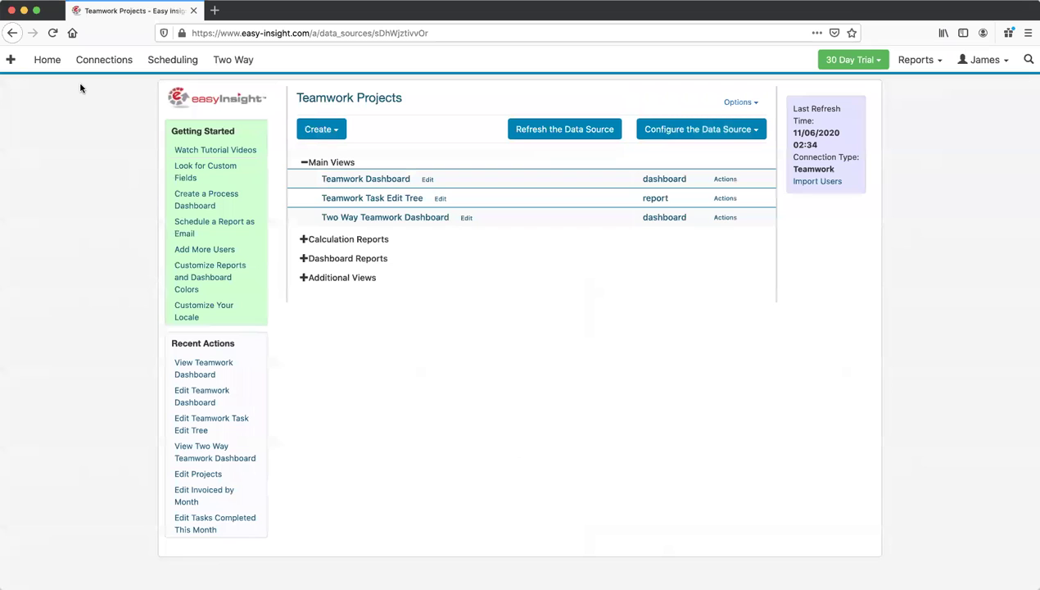
click(348, 259)
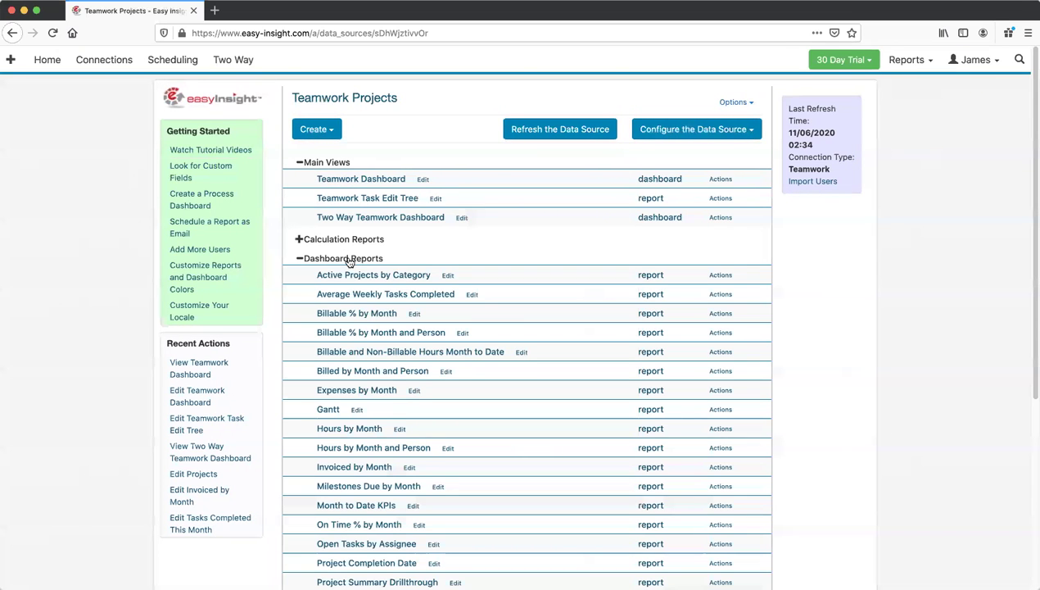
scroll(499, 324, down, 7)
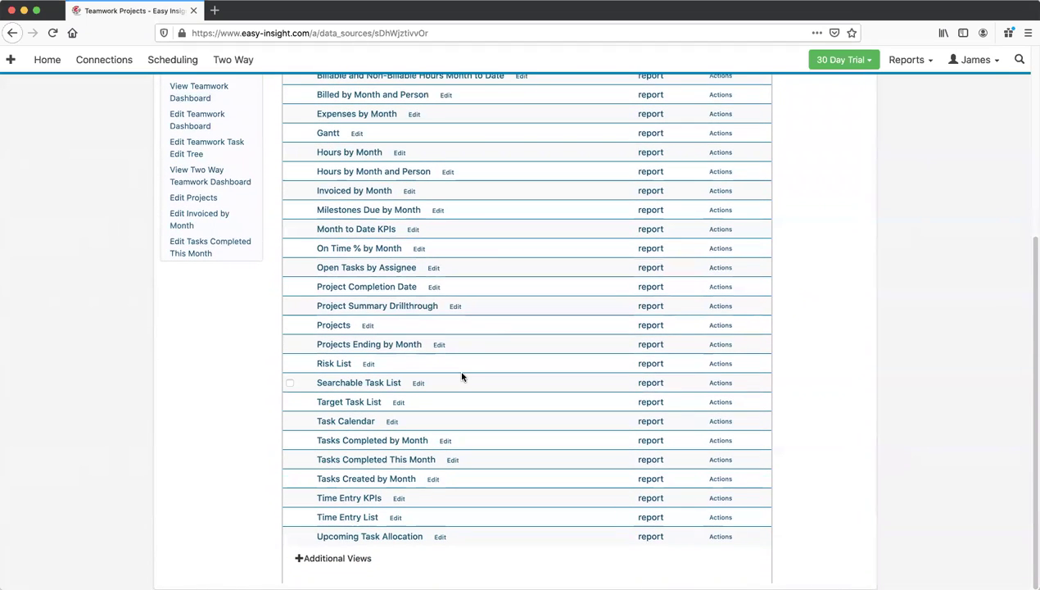
click(397, 403)
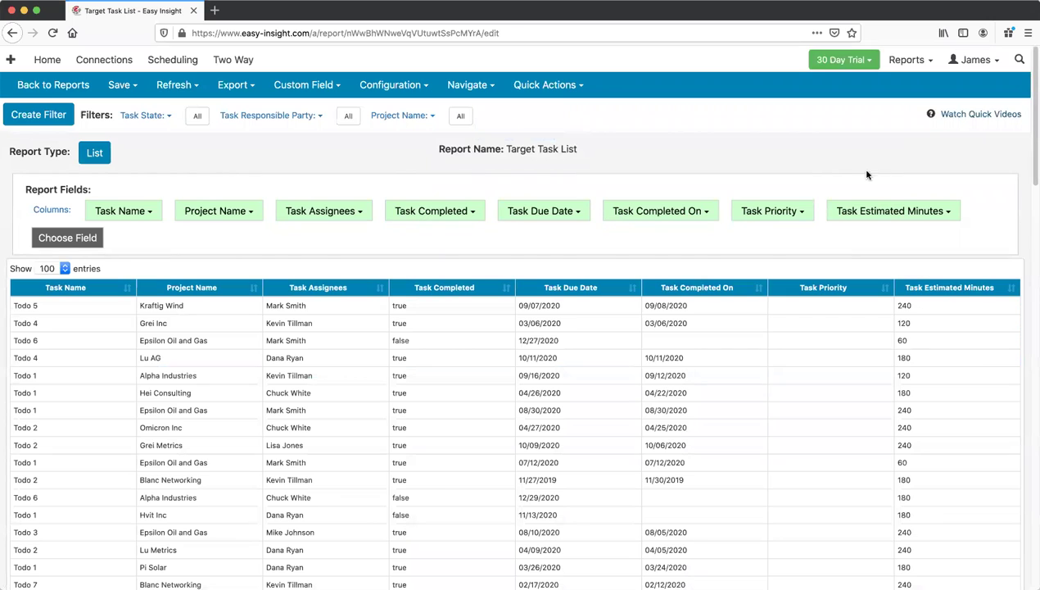
click(759, 212)
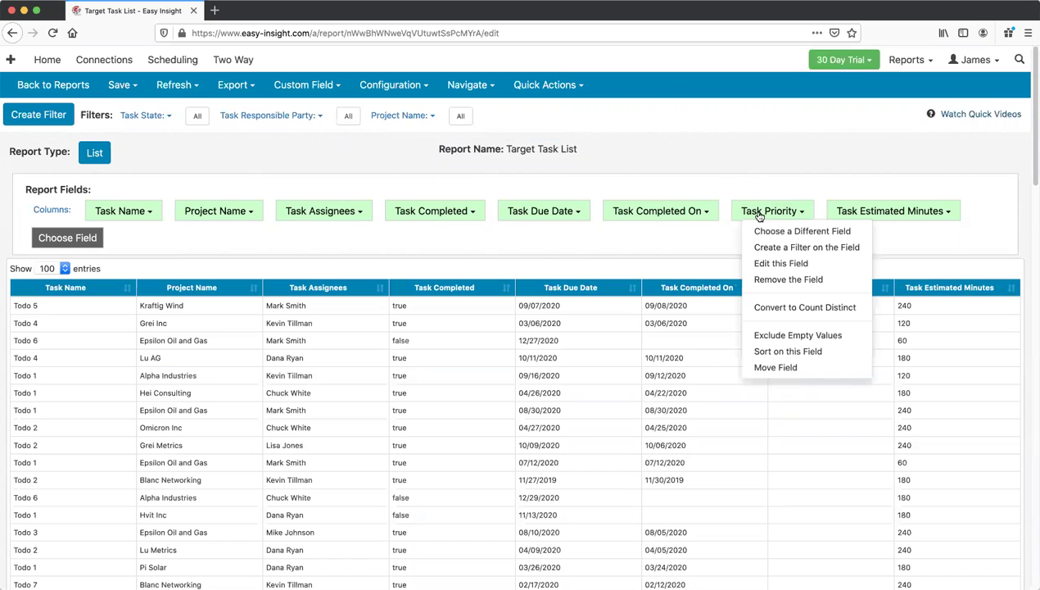
click(762, 279)
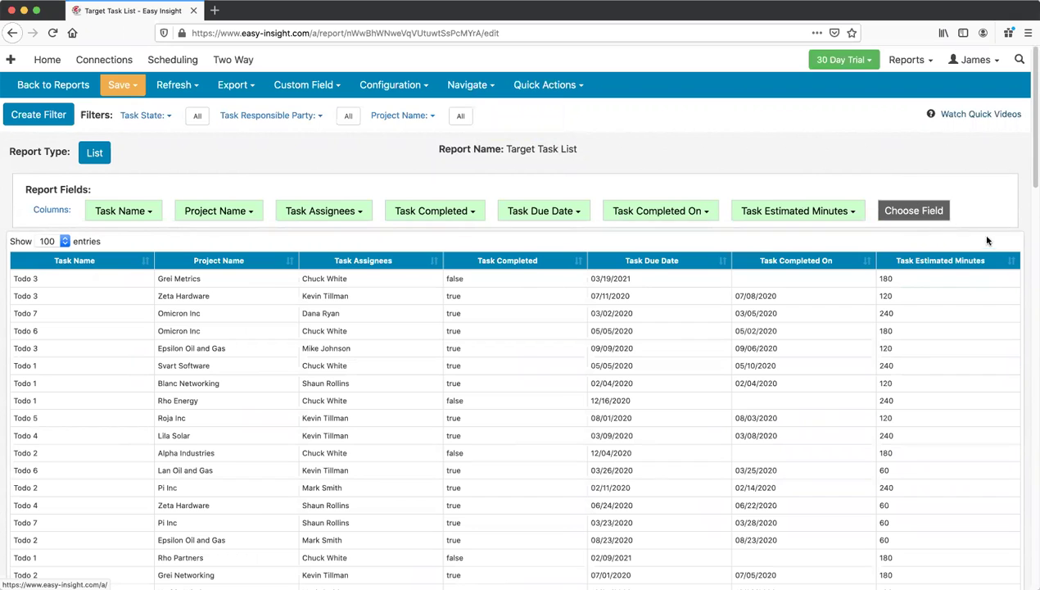
Add the Task Count field from the Tasks group as a column of the report
click(901, 212)
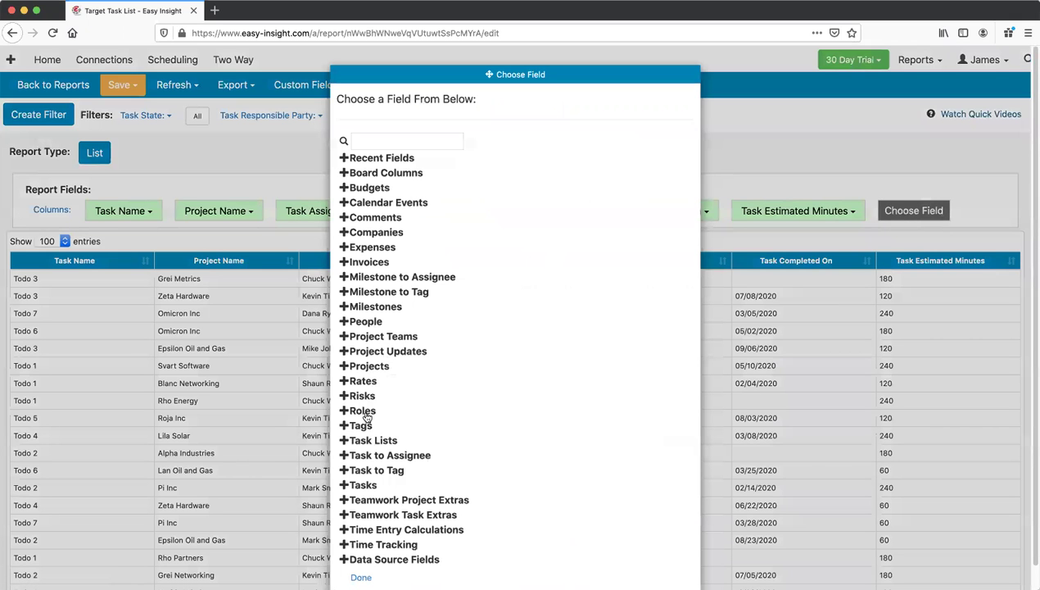
click(364, 485)
scroll(438, 437, down, 5)
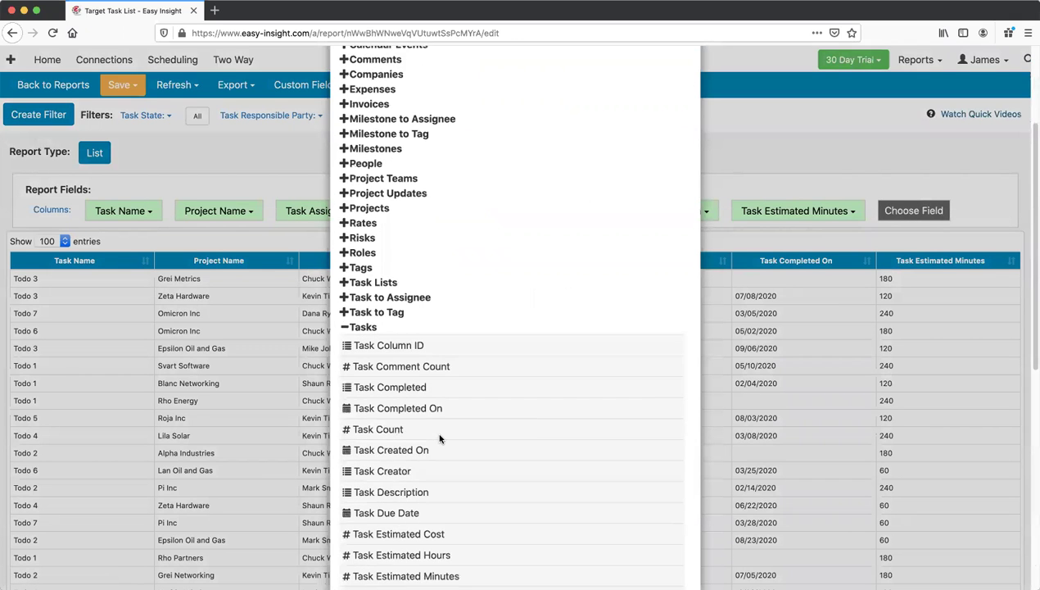
scroll(441, 438, down, 2)
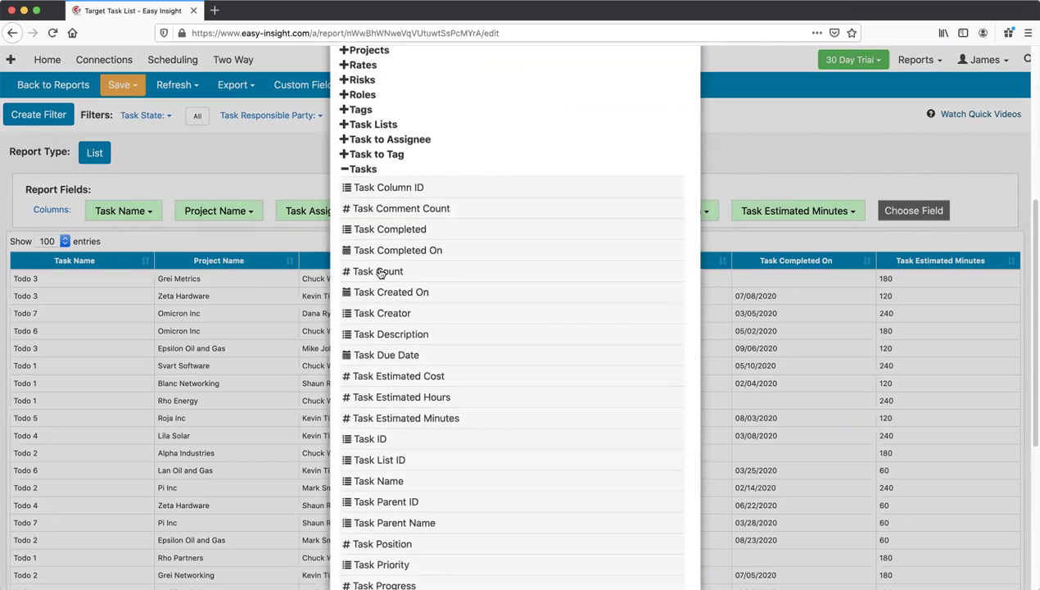
click(378, 272)
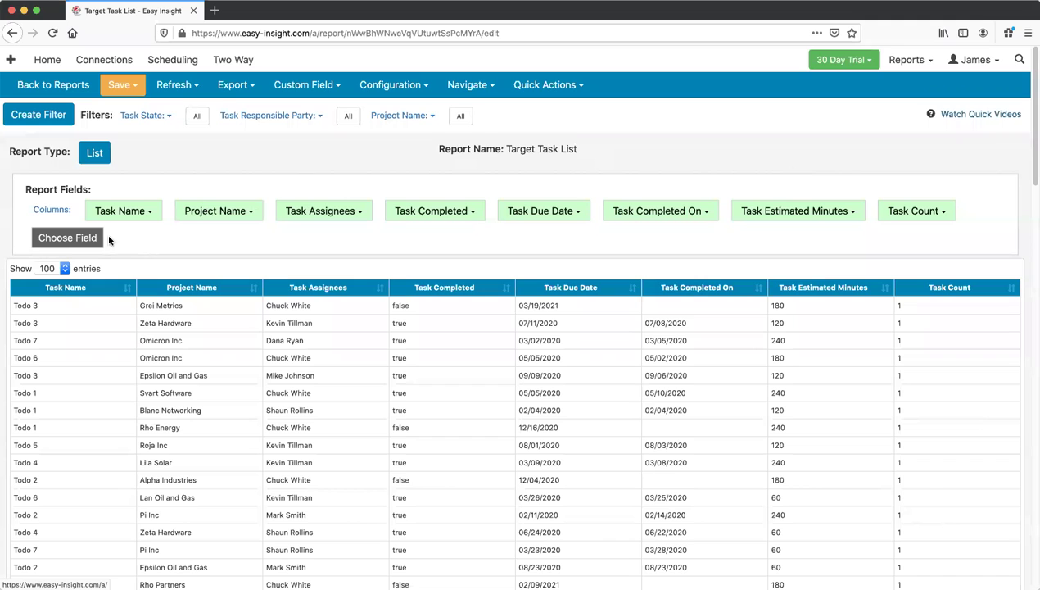
click(80, 238)
scroll(411, 311, down, 3)
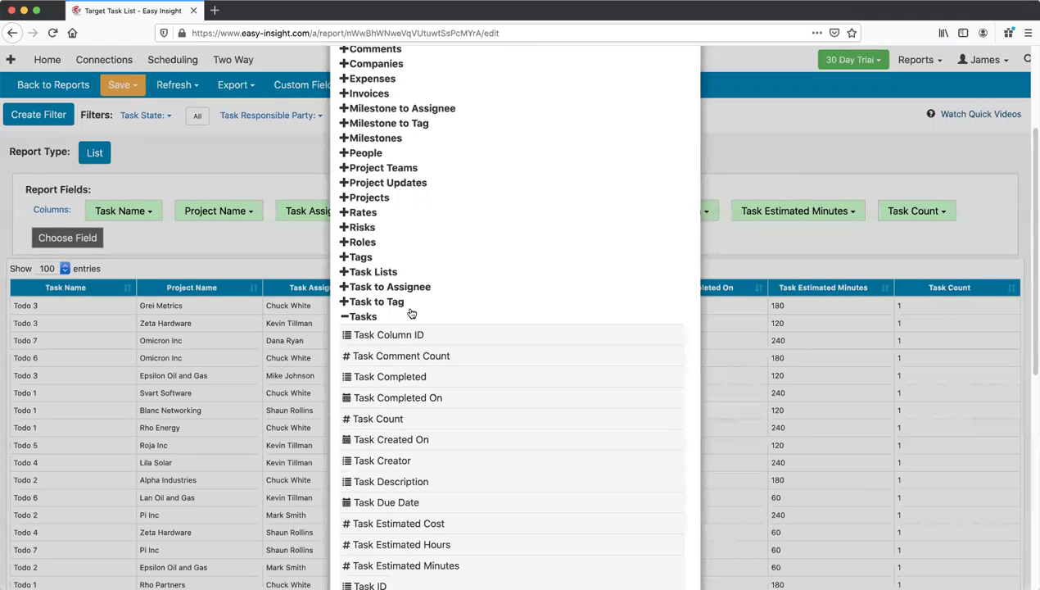
double_click(697, 149)
key(Escape)
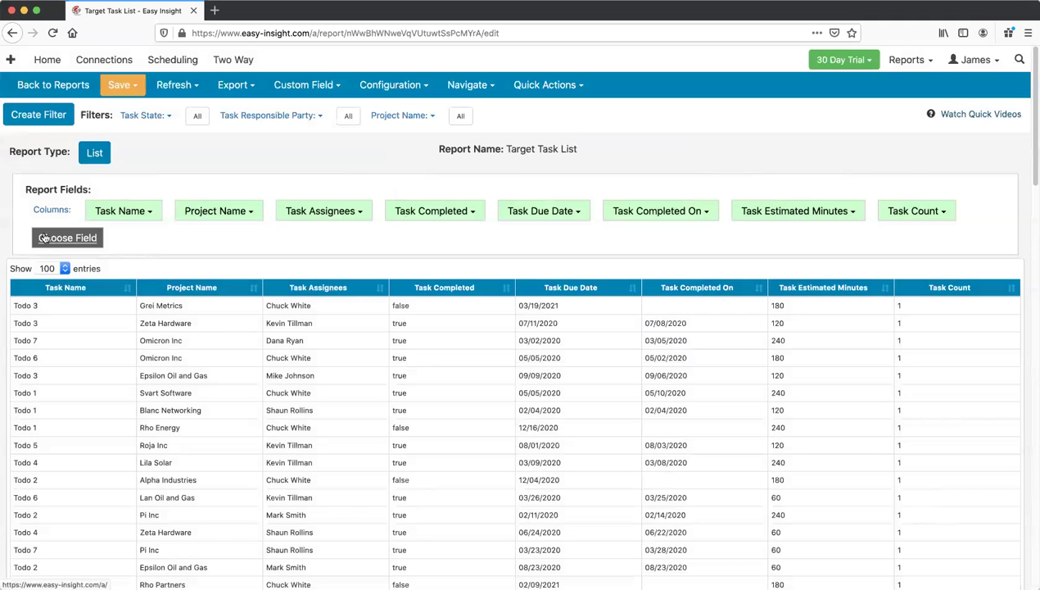
Add a Time Entry Hours column from the Time Tracking fields, replacing the mistakenly added Task Column ID
click(65, 237)
double_click(366, 487)
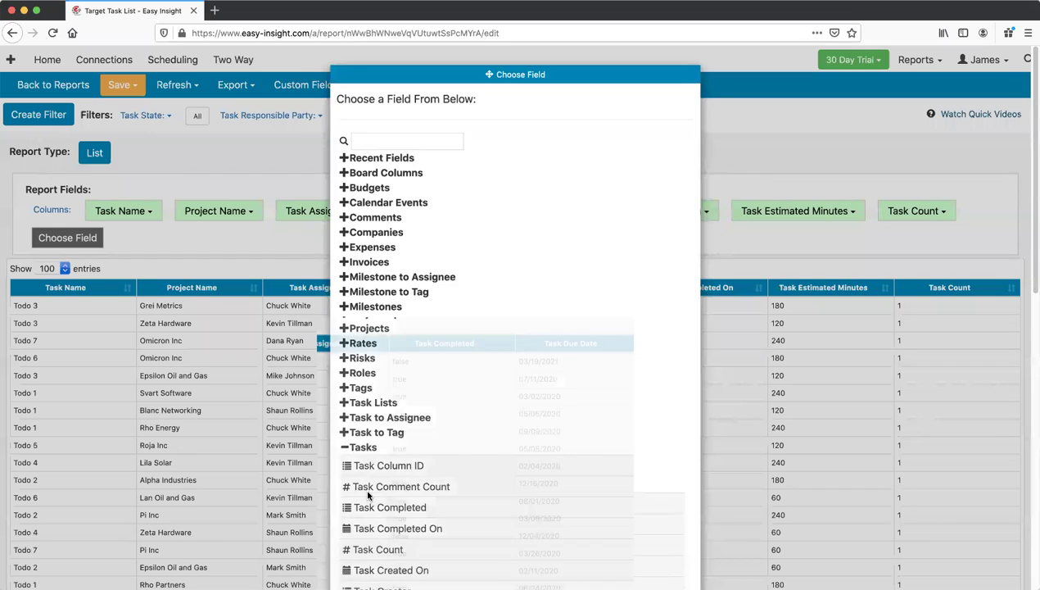
click(96, 235)
click(86, 259)
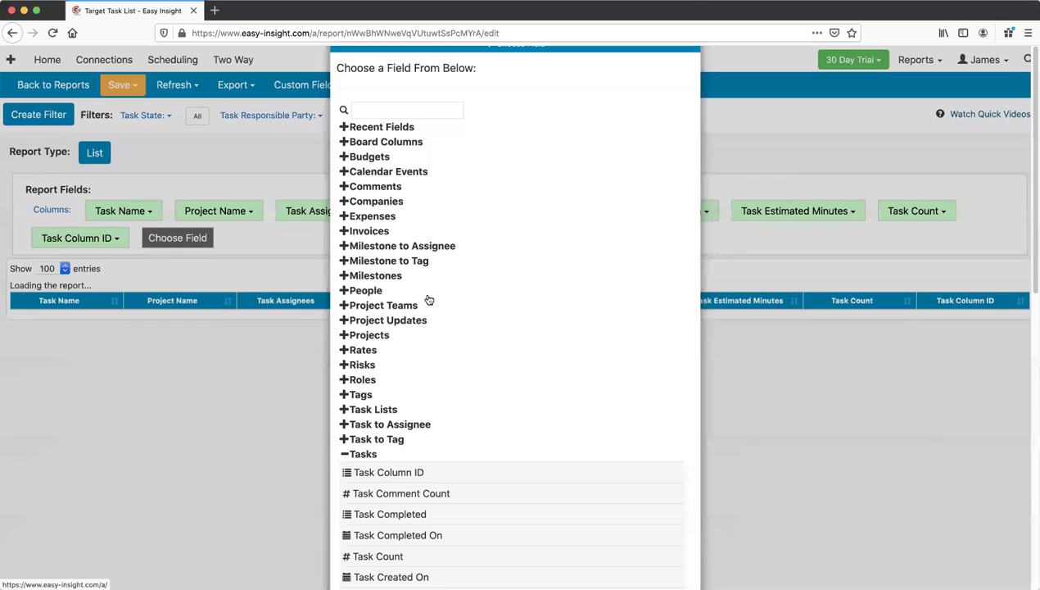
click(365, 465)
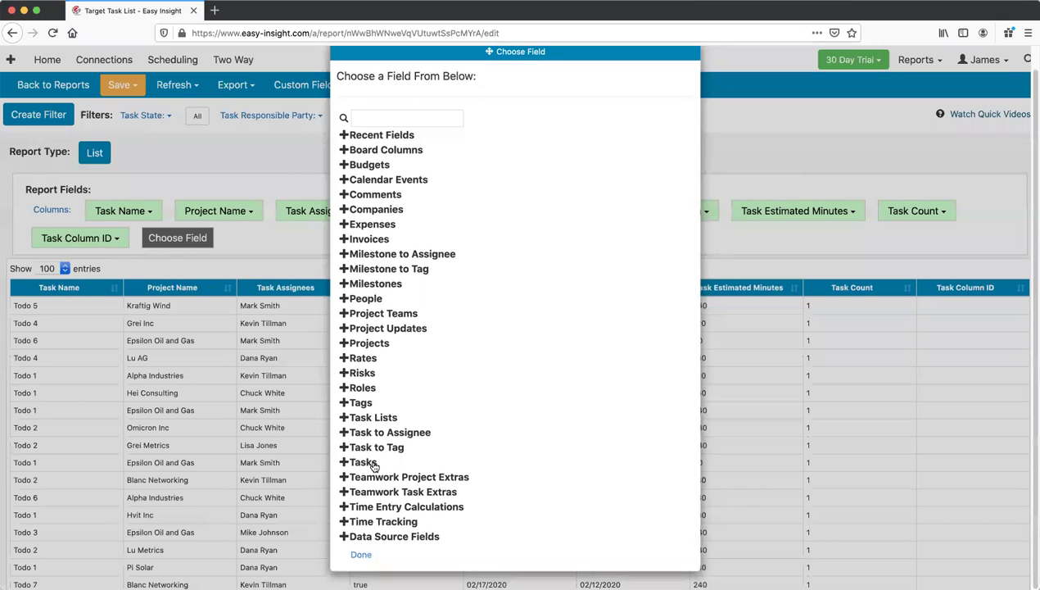
click(383, 521)
scroll(385, 369, down, 5)
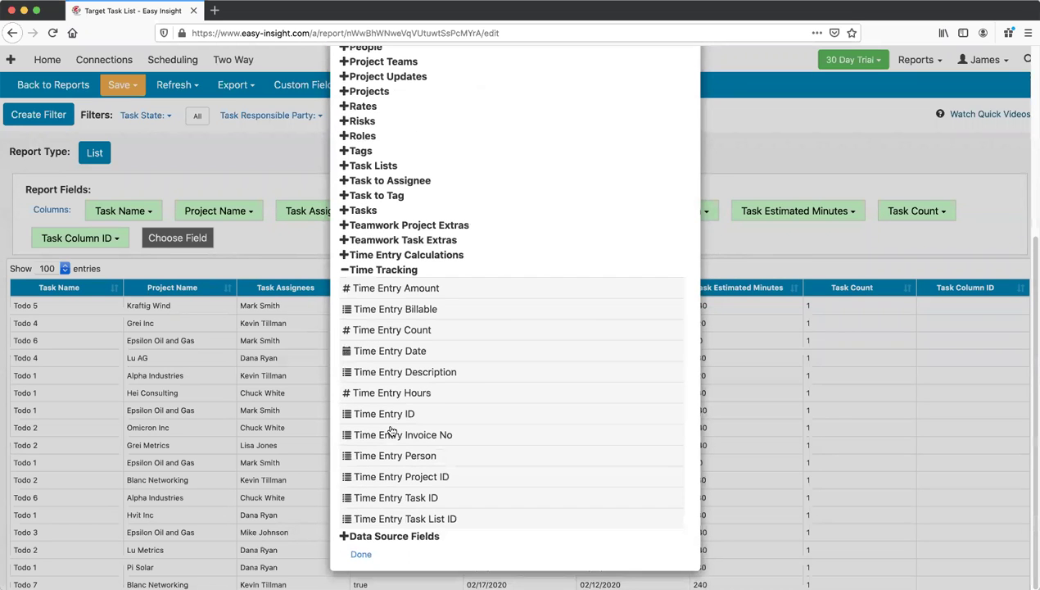
click(397, 393)
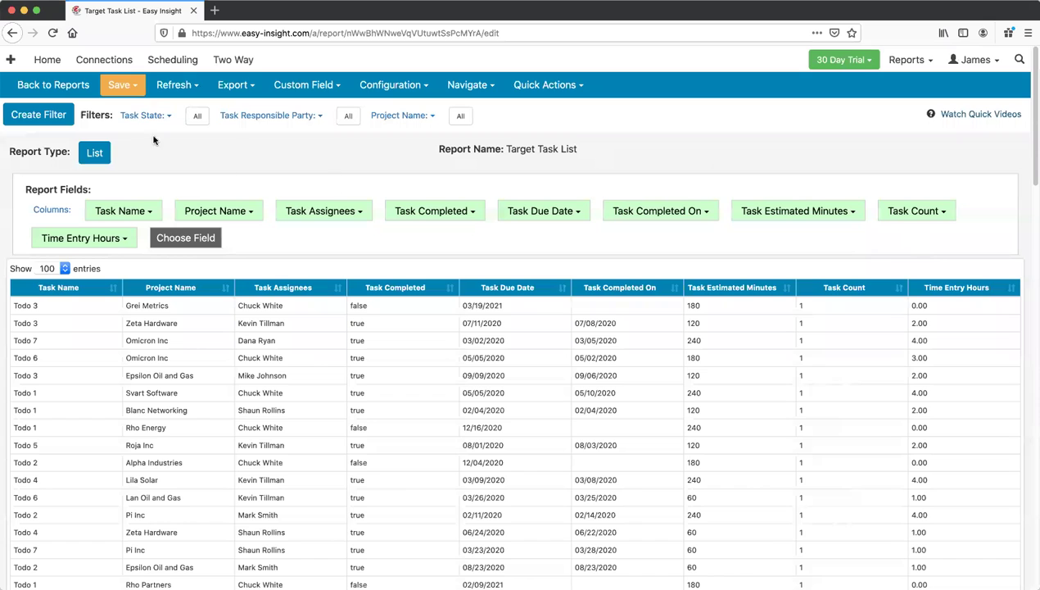
Save the edited report under the name Target Task List
click(118, 84)
click(135, 107)
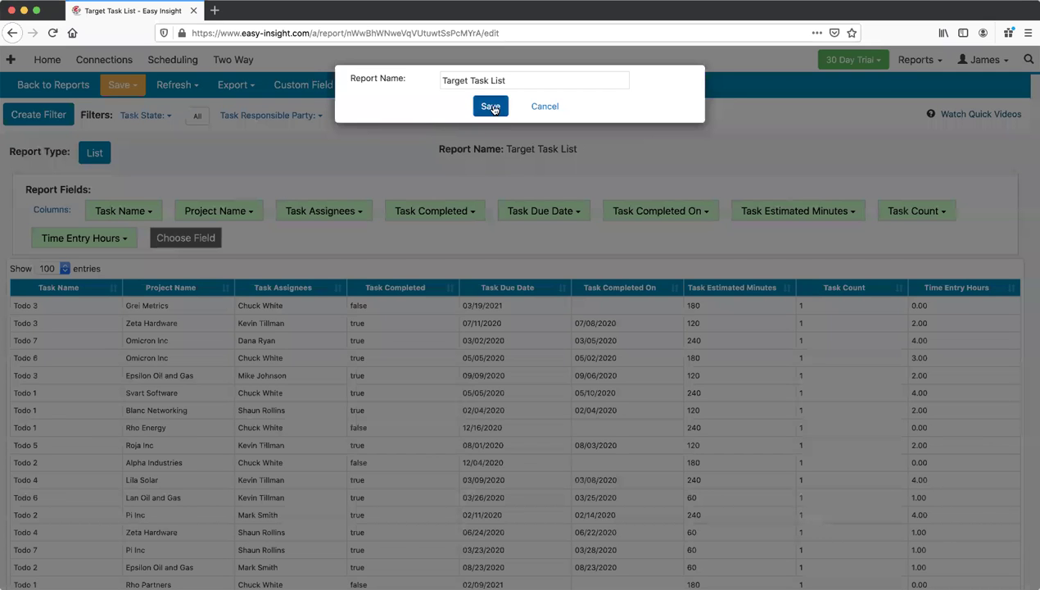
click(492, 107)
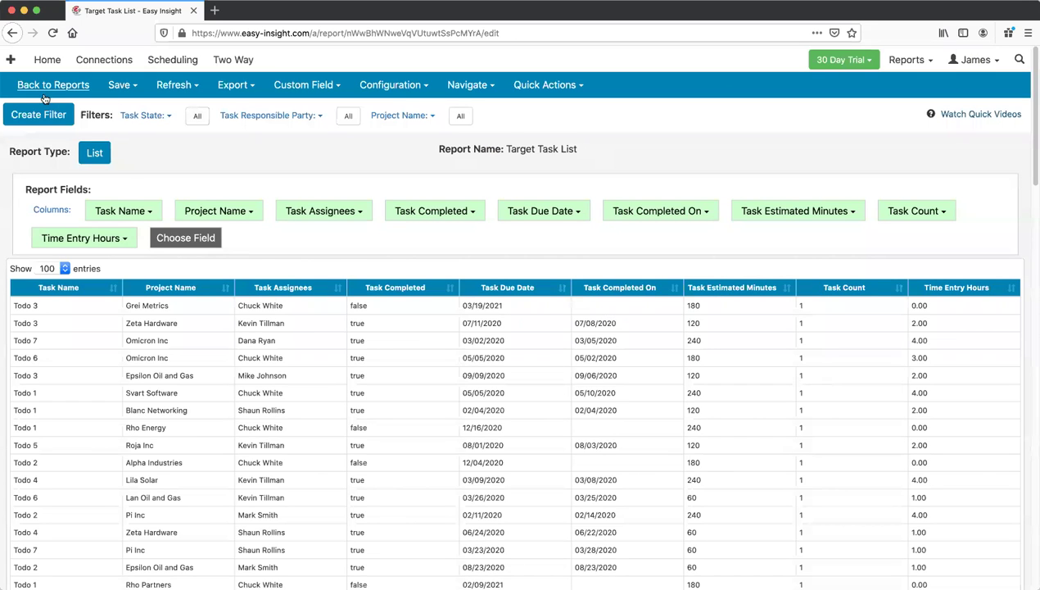
Reopen the Teamwork Dashboard and check the columns of the task list behind the same assignee's bar in Open Tasks by Assignee
click(43, 90)
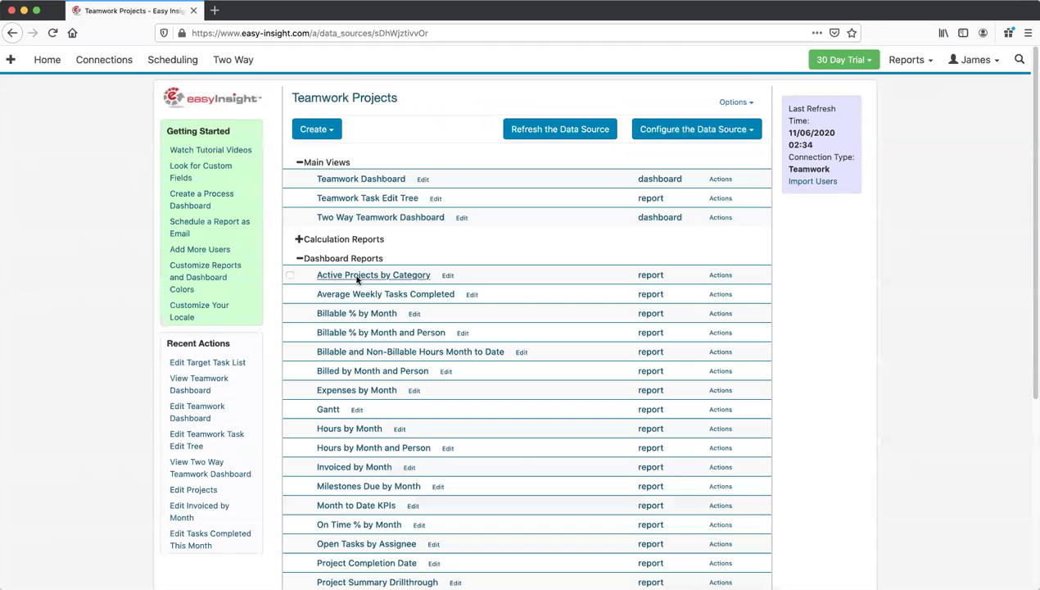
click(362, 179)
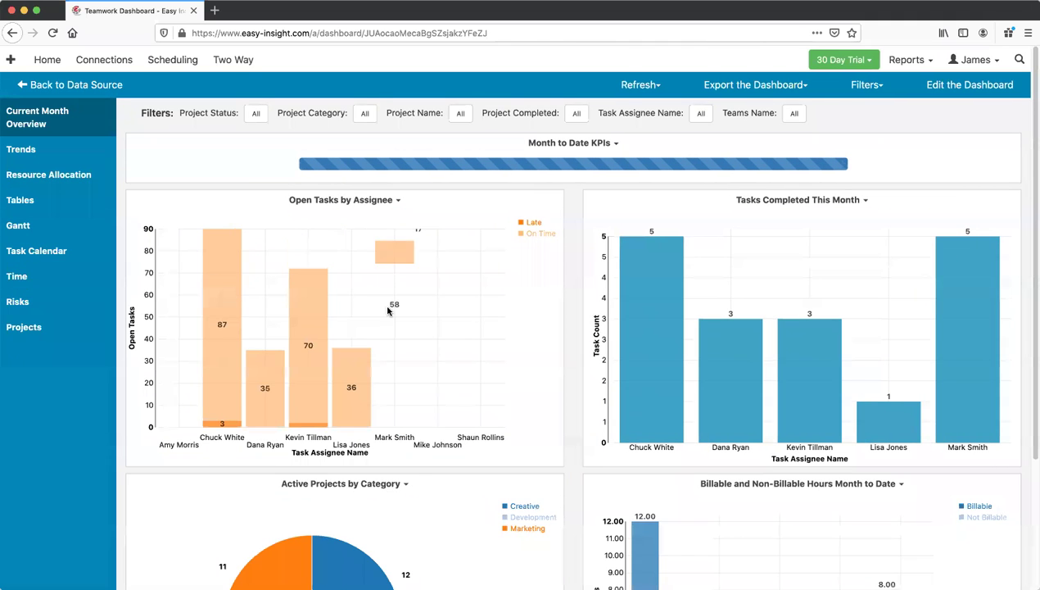
click(402, 348)
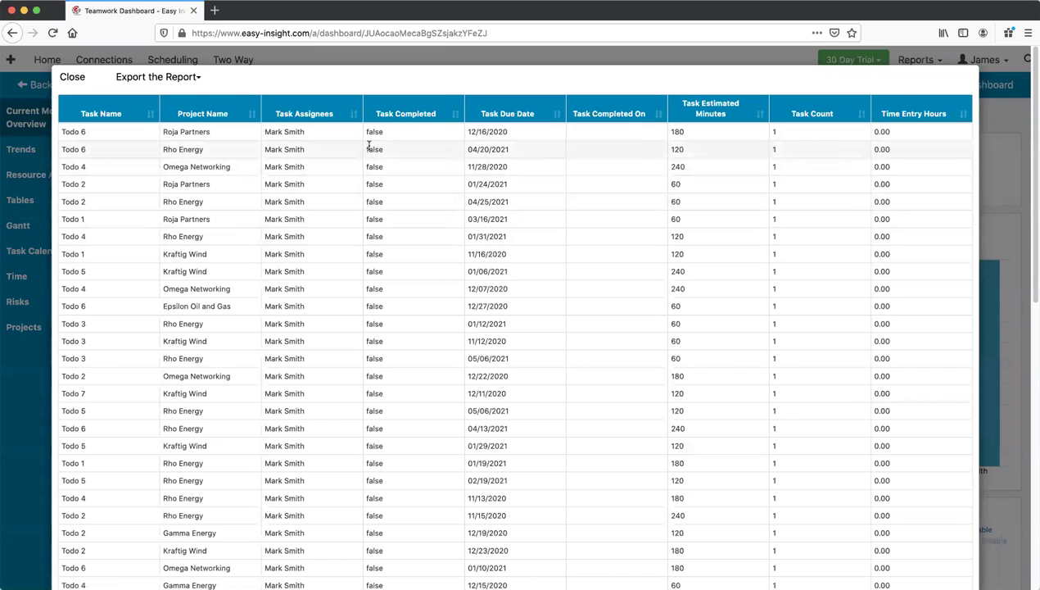
click(72, 78)
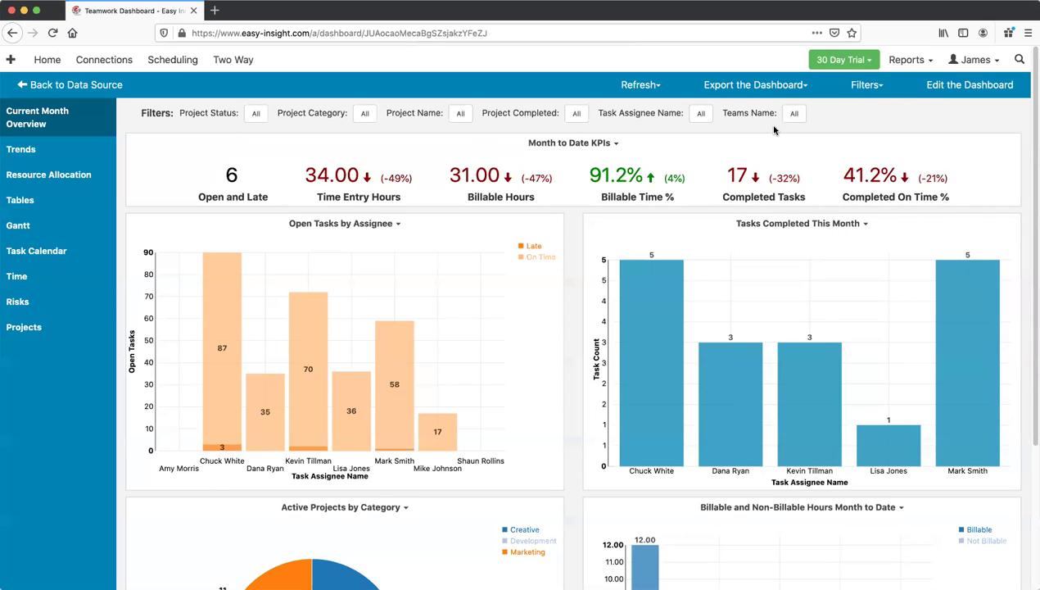
Open a blank new report on the Teamwork Projects data source, and return to the report list without saving it
click(91, 84)
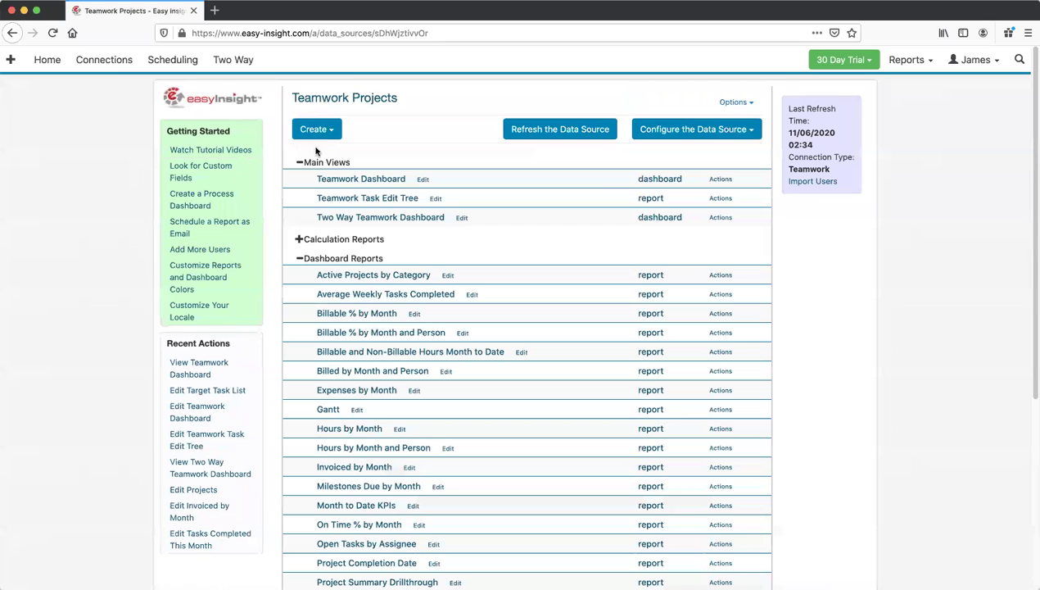
click(324, 128)
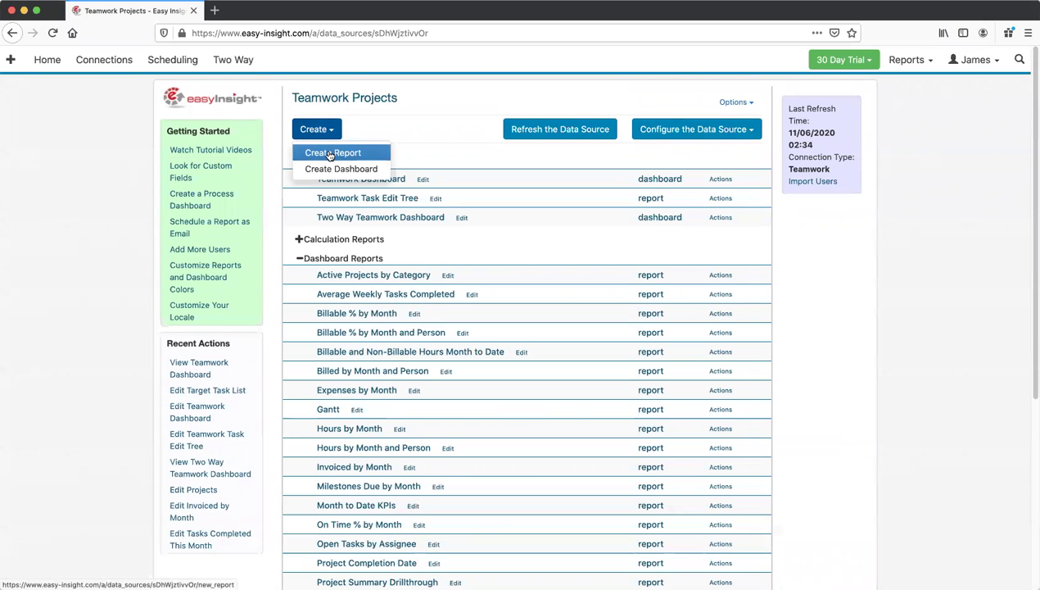
click(389, 124)
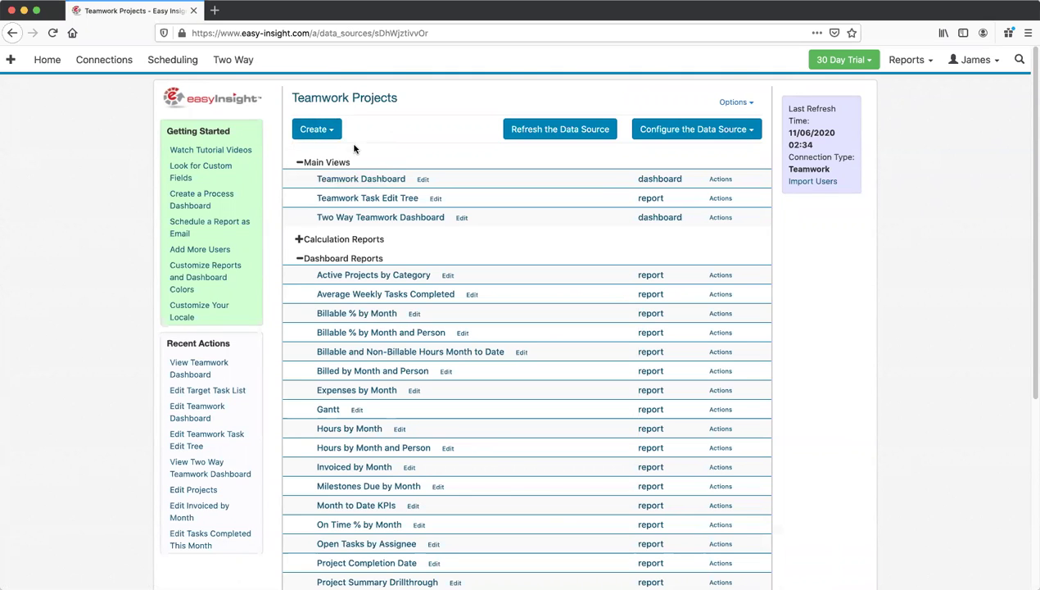
click(324, 131)
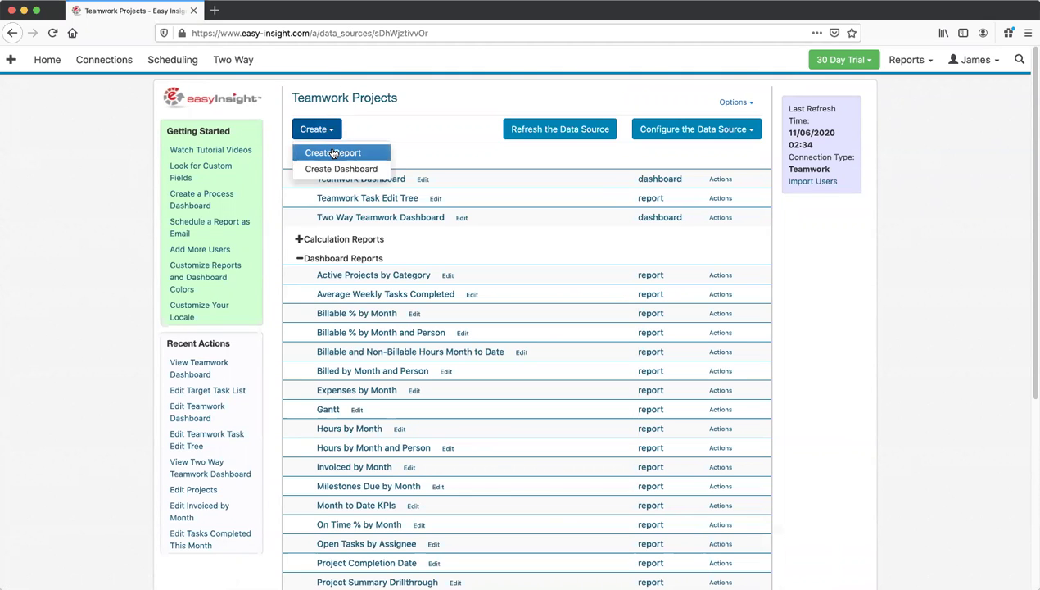
click(330, 152)
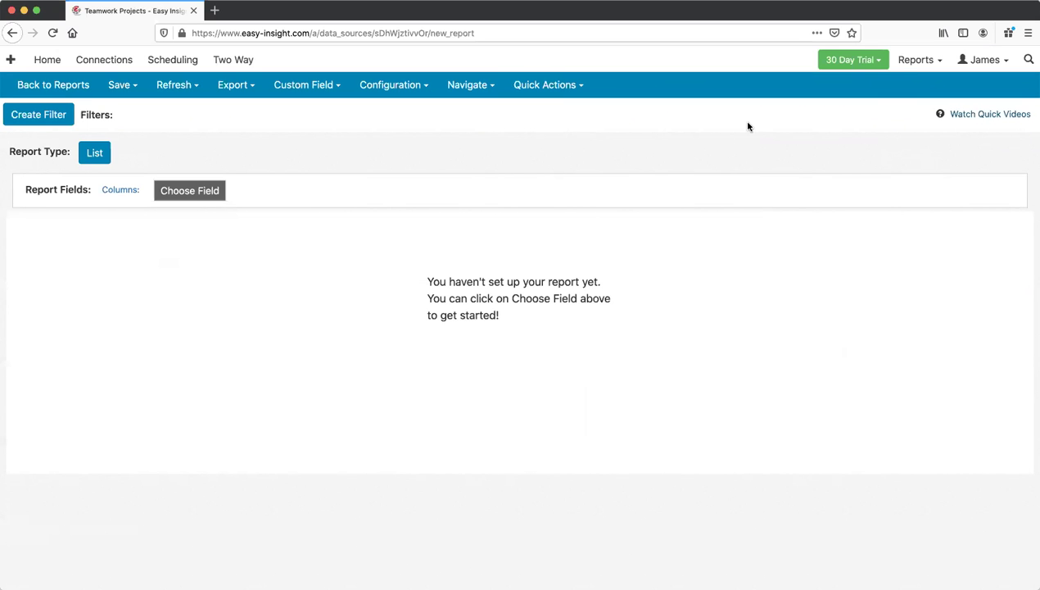
click(66, 85)
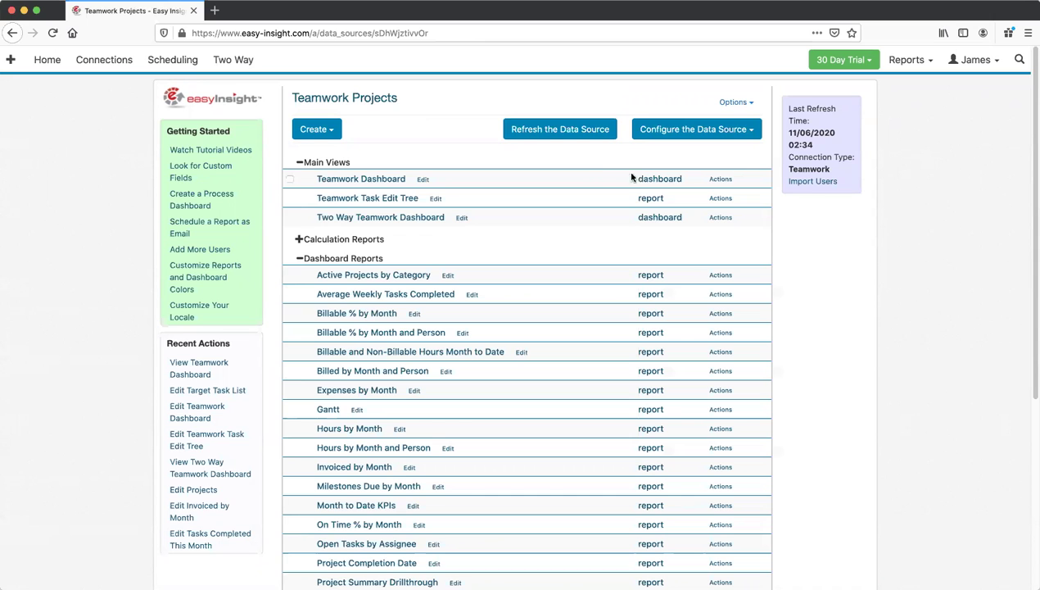
triple_click(591, 162)
click(589, 172)
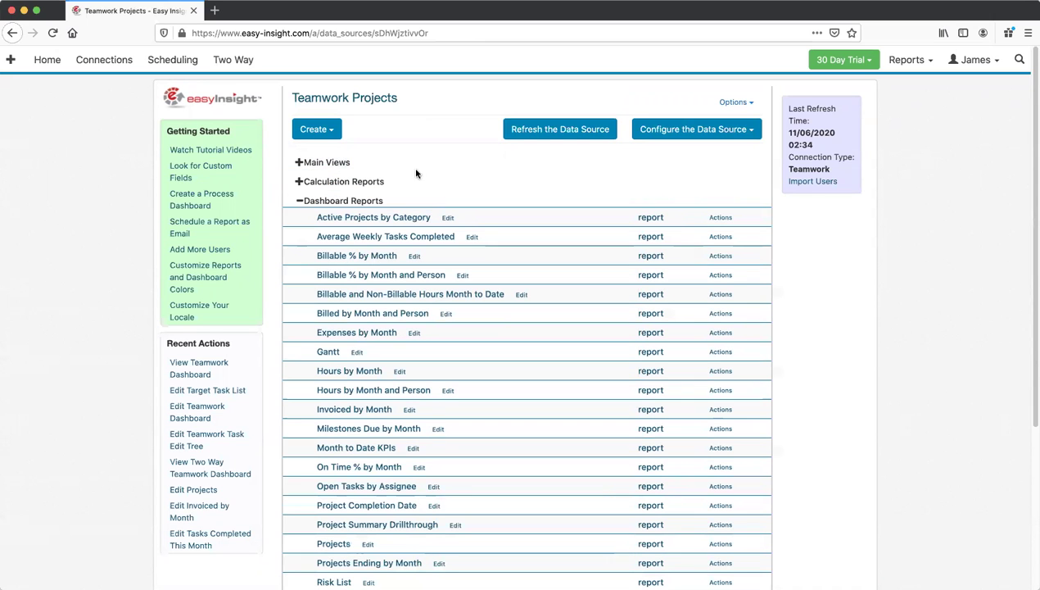
Open the field rules in the configuration of the Teamwork Projects data source
click(361, 165)
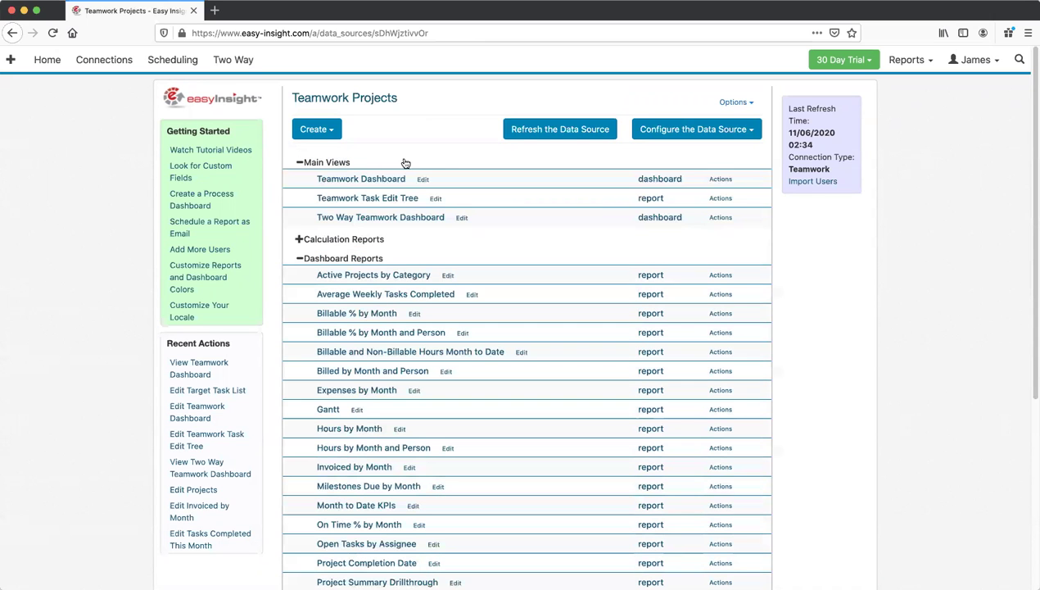
click(686, 132)
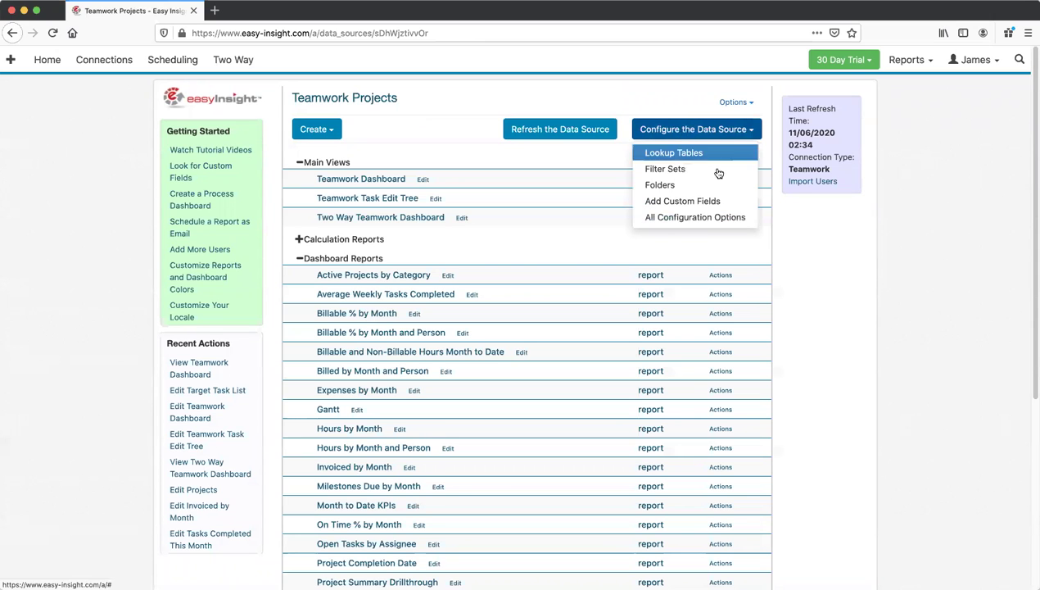
click(694, 220)
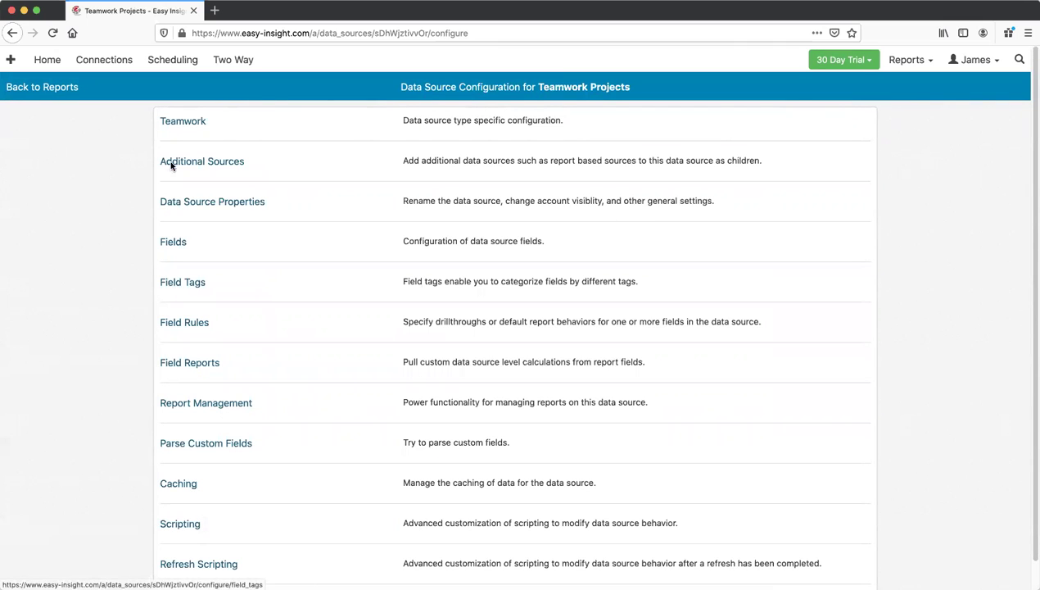
click(181, 323)
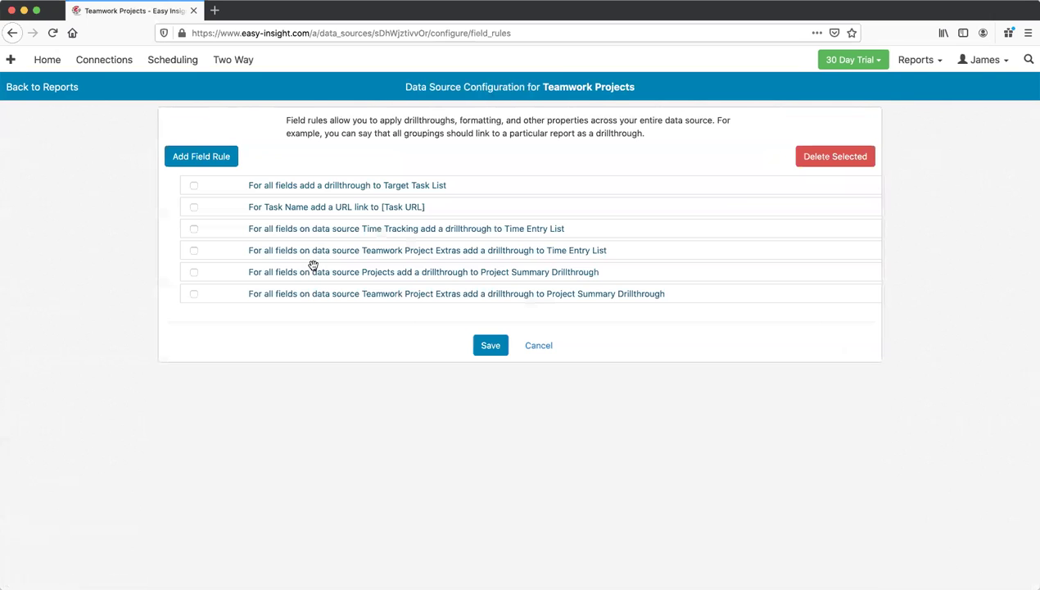
Review the settings of the all-fields drillthrough rule to Target Task List, and leave the rule without saving
click(321, 184)
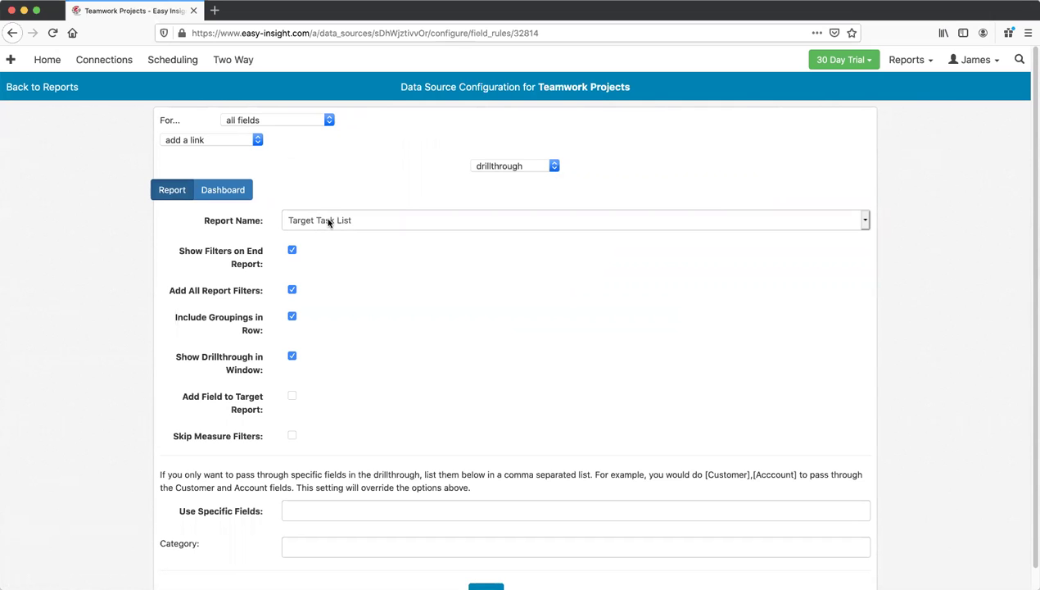
scroll(393, 274, down, 1)
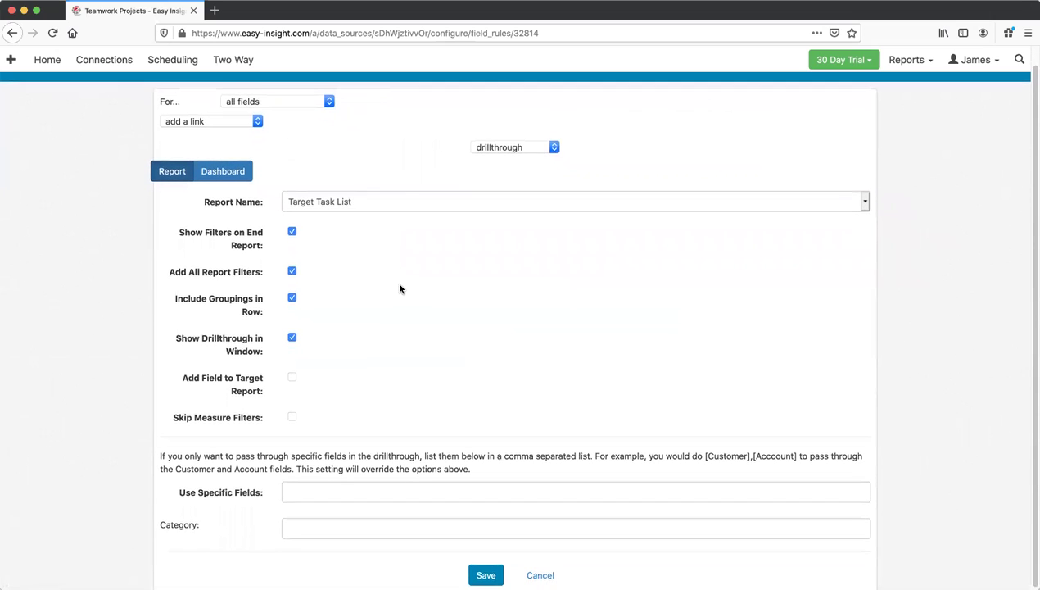
scroll(393, 270, up, 1)
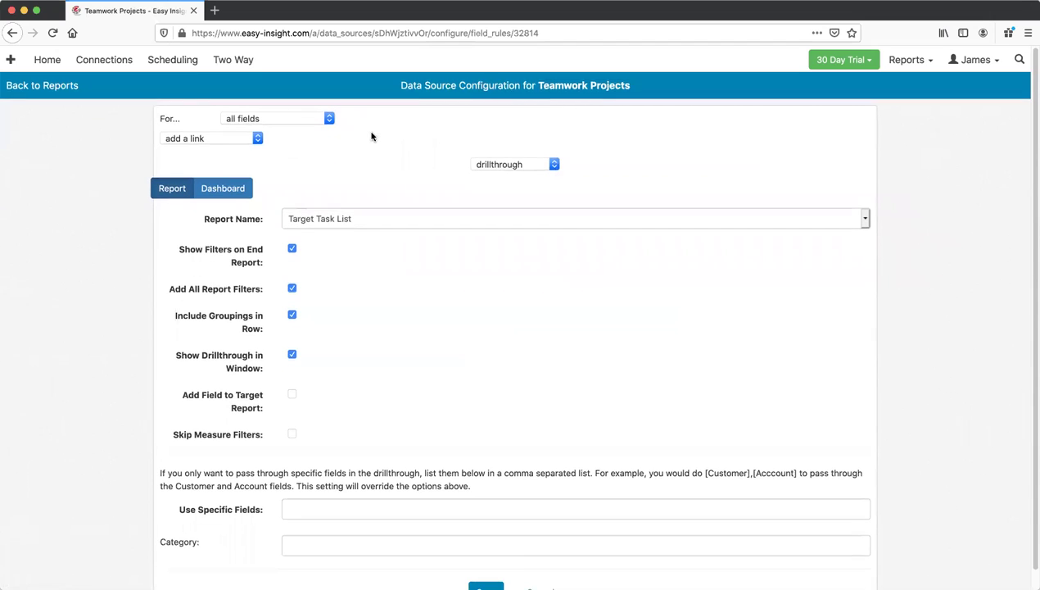
scroll(372, 139, down, 1)
click(534, 569)
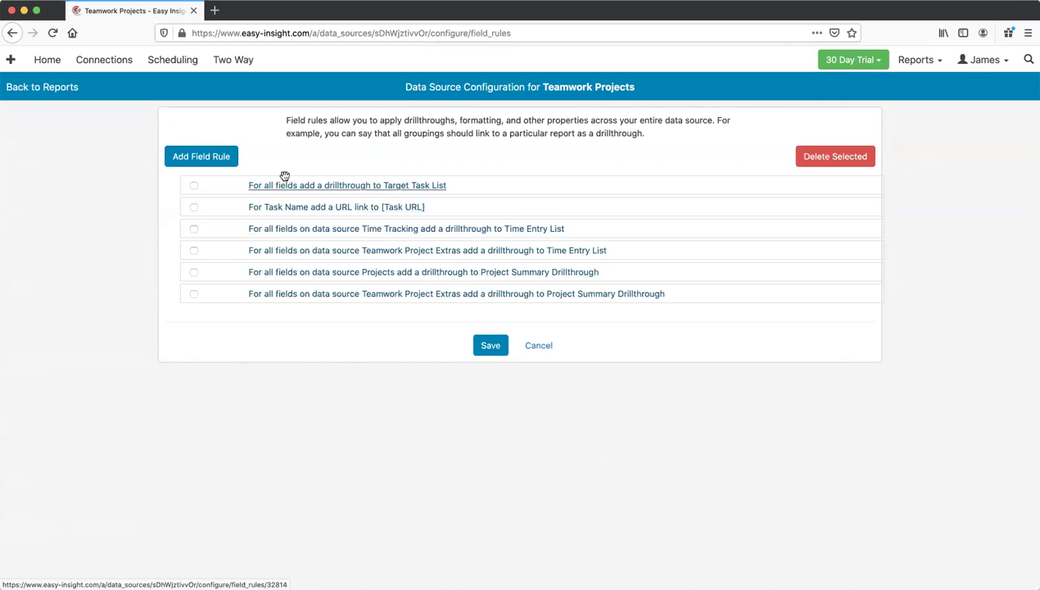
Start a new field rule that adds a drillthrough link for fields from the Milestones data source
click(192, 163)
click(256, 120)
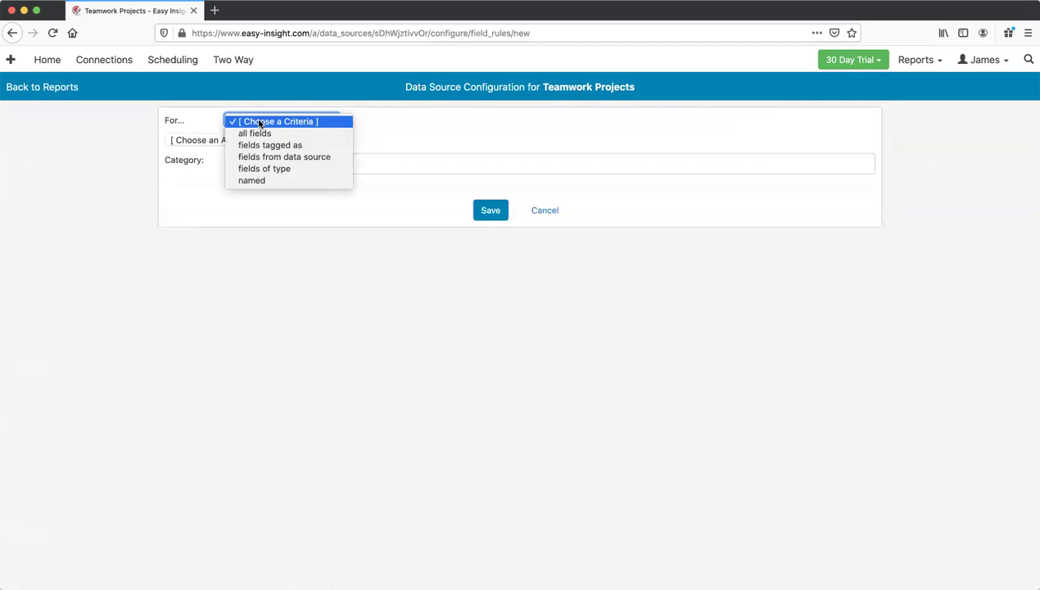
click(256, 155)
click(218, 139)
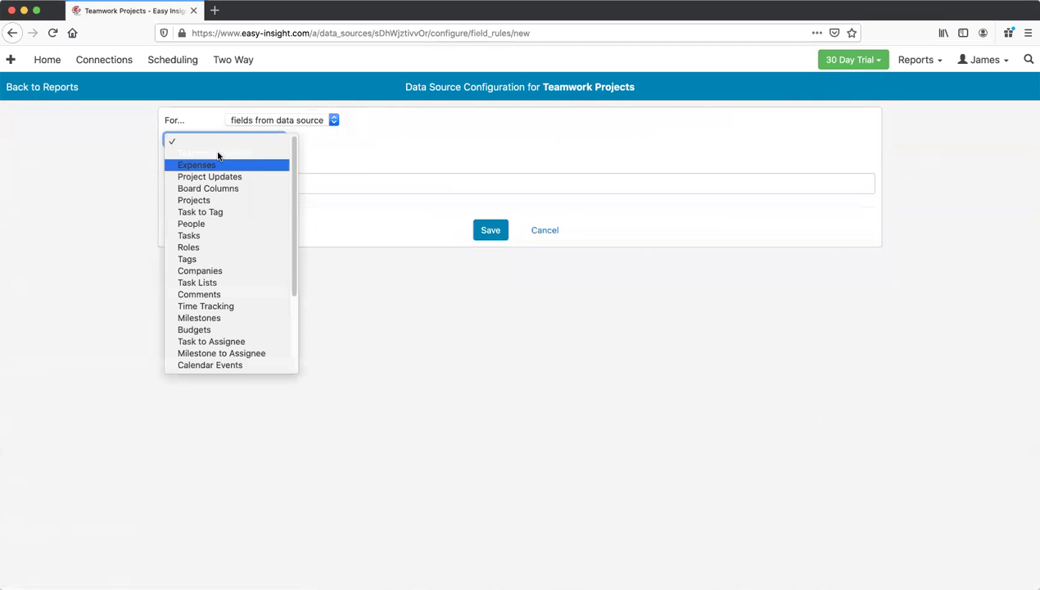
click(221, 318)
click(215, 164)
click(215, 176)
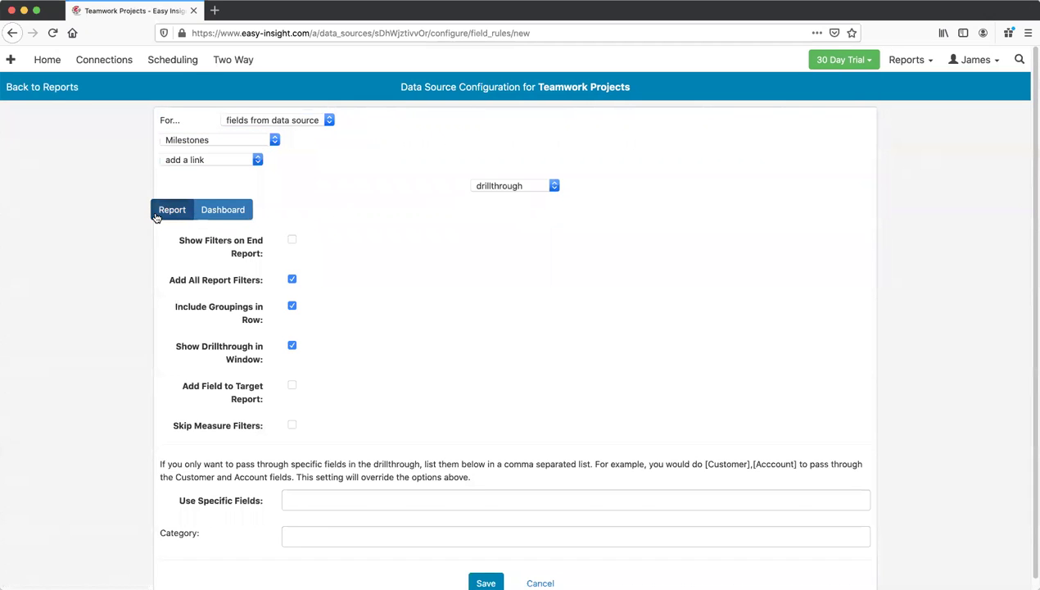
Check which reports the new Milestones rule can drill through to, and cancel the rule
click(157, 213)
click(311, 240)
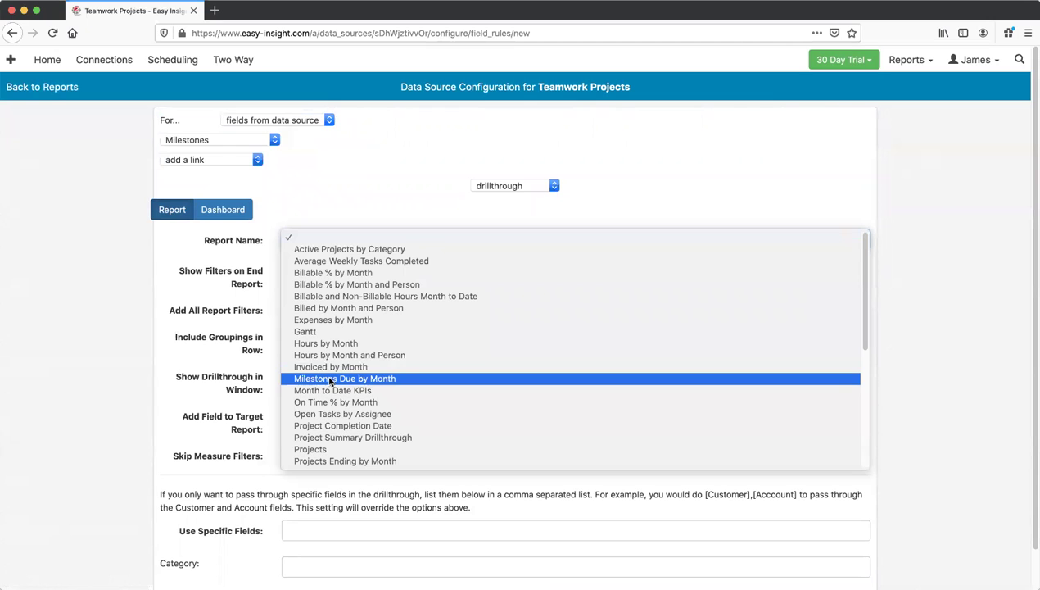
click(373, 190)
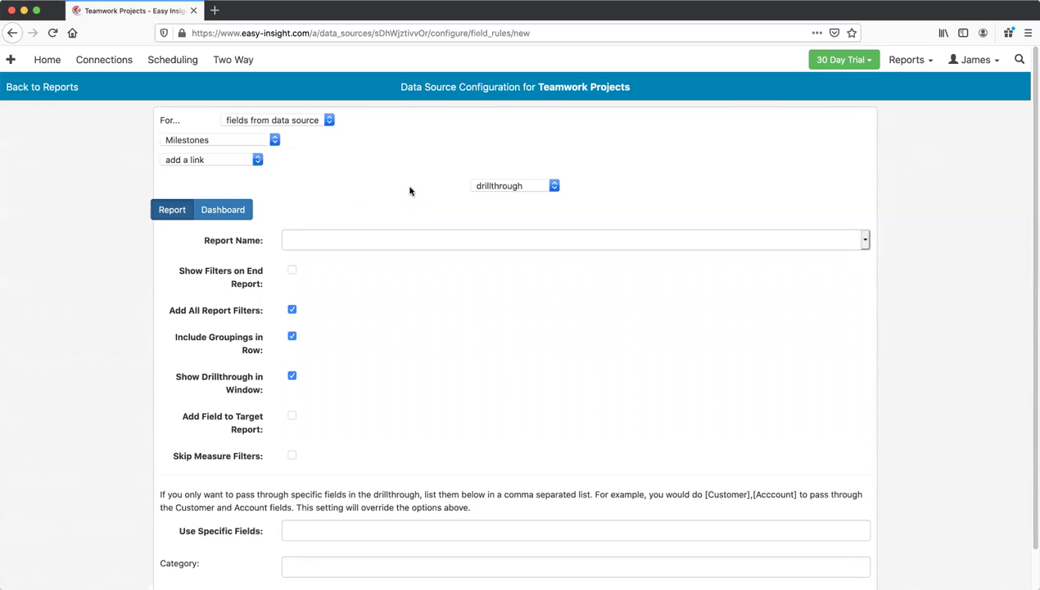
scroll(410, 201, down, 3)
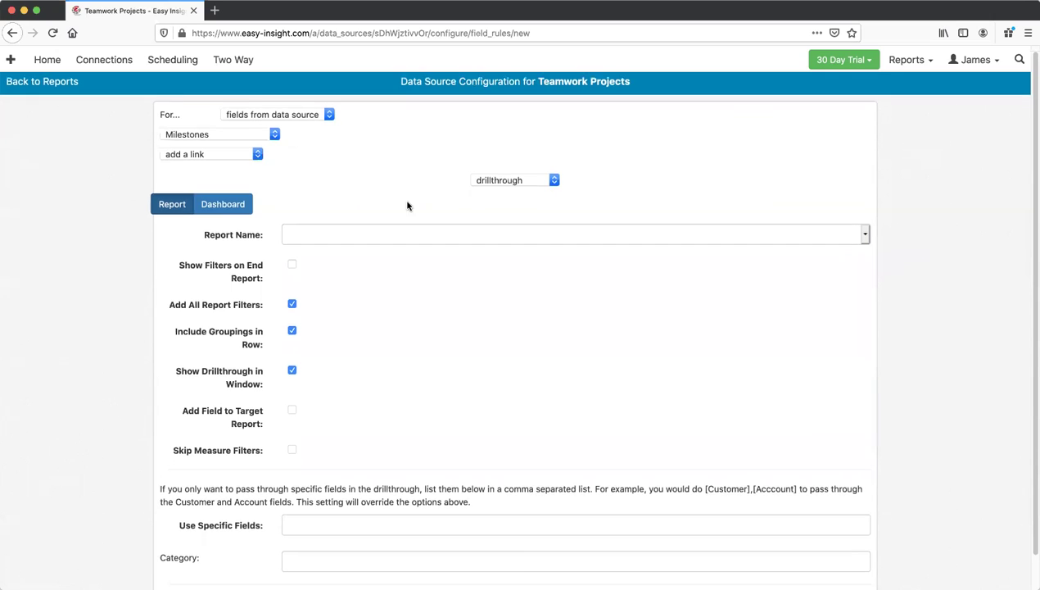
click(541, 568)
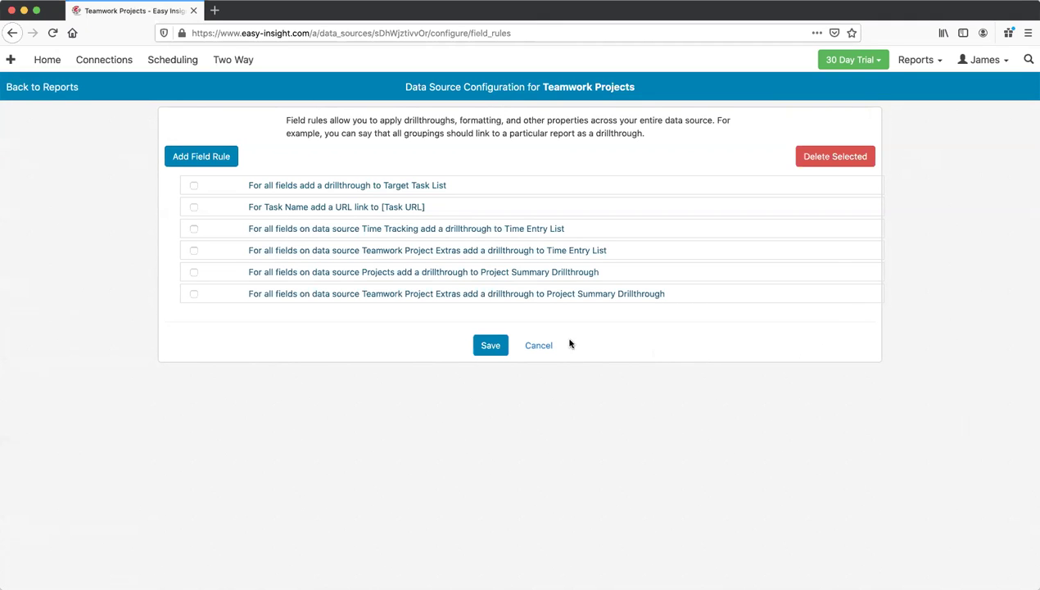
Leave the data source configuration and create a blank new report on Teamwork Projects
click(538, 345)
click(63, 91)
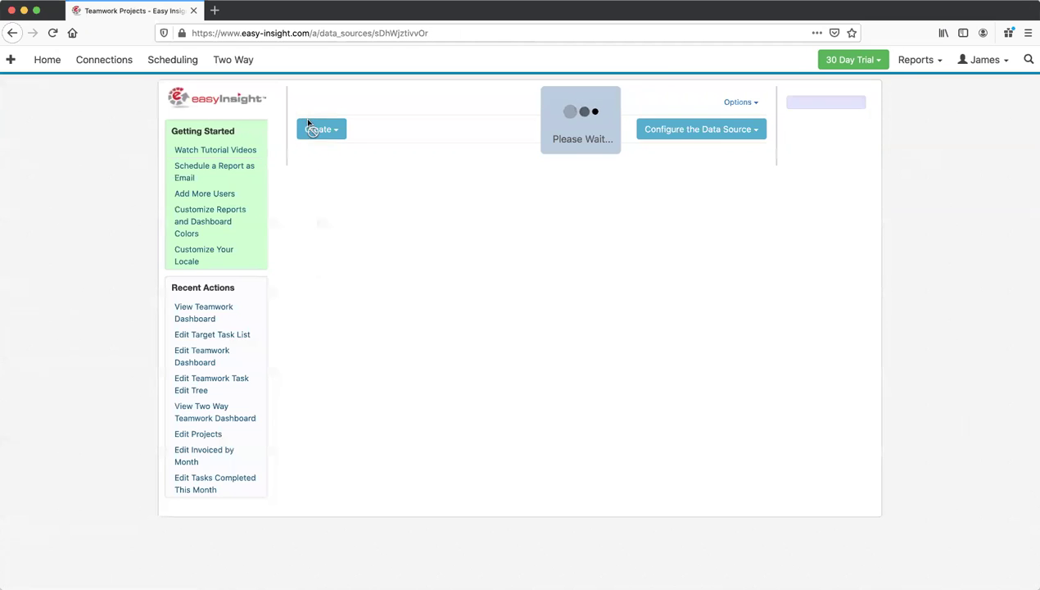
click(311, 129)
click(334, 157)
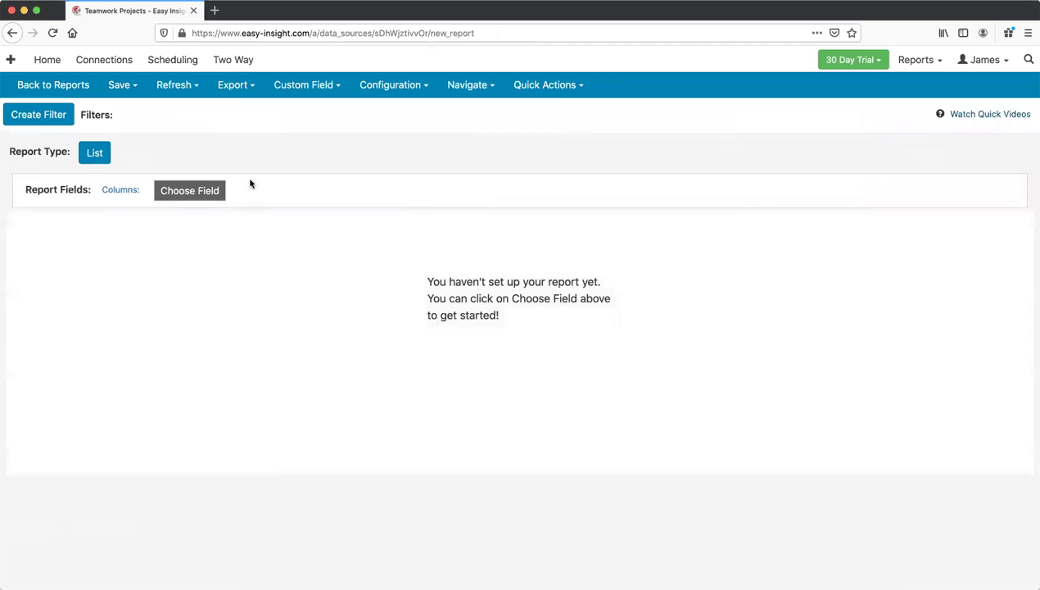
Examine the fields available for the report under Teamwork Project Extras and Teamwork Task Extras
click(197, 193)
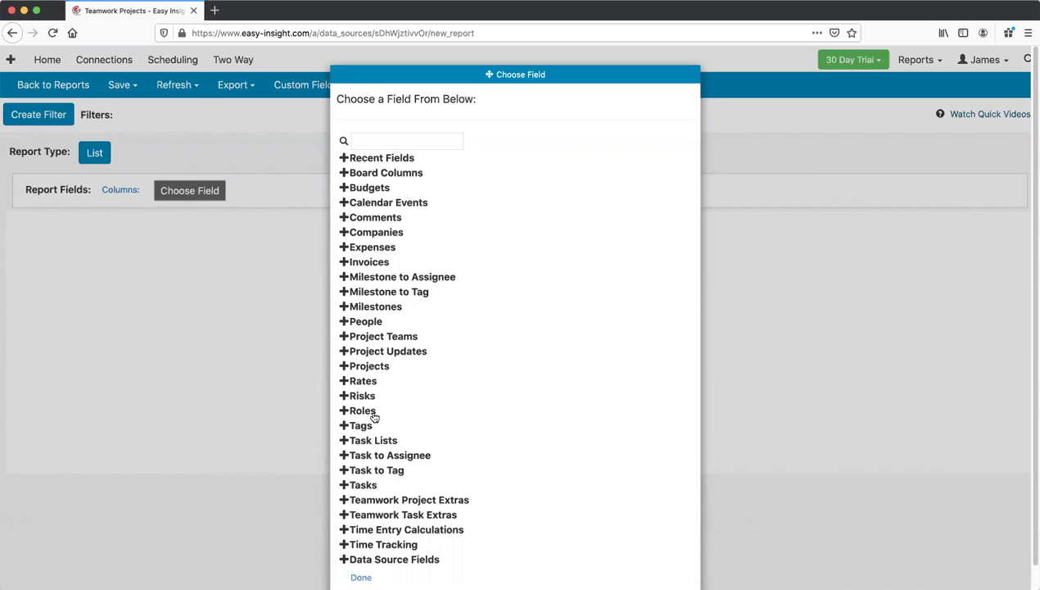
click(415, 503)
scroll(492, 369, down, 4)
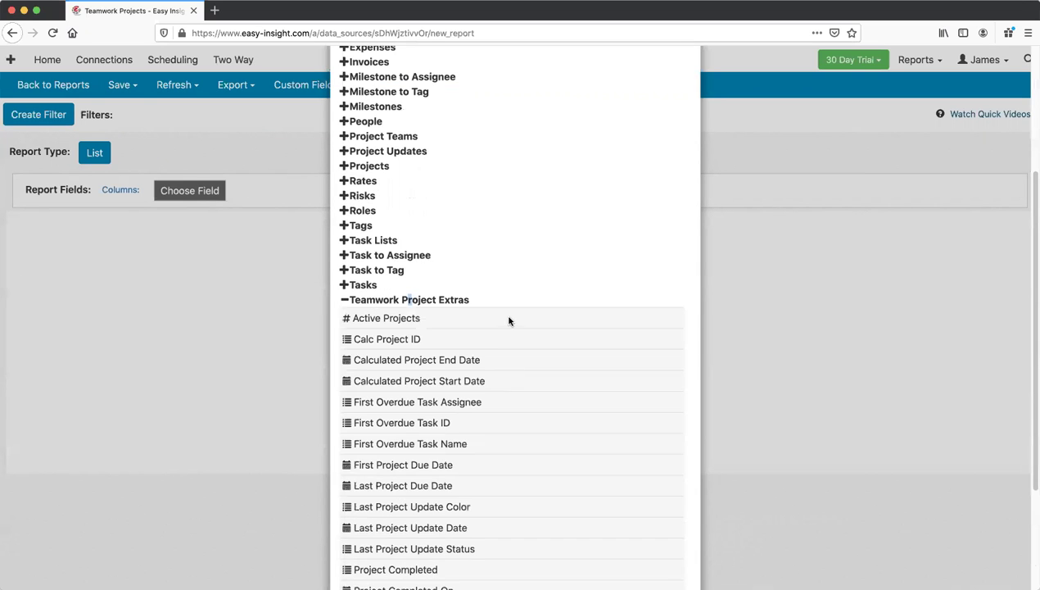
scroll(501, 309, down, 1)
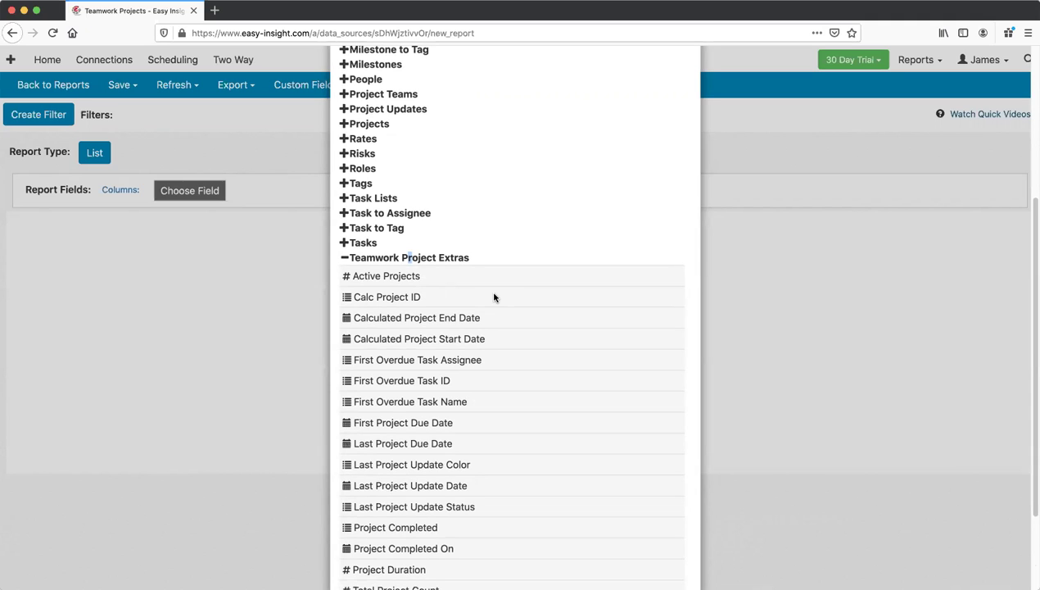
click(426, 259)
click(407, 492)
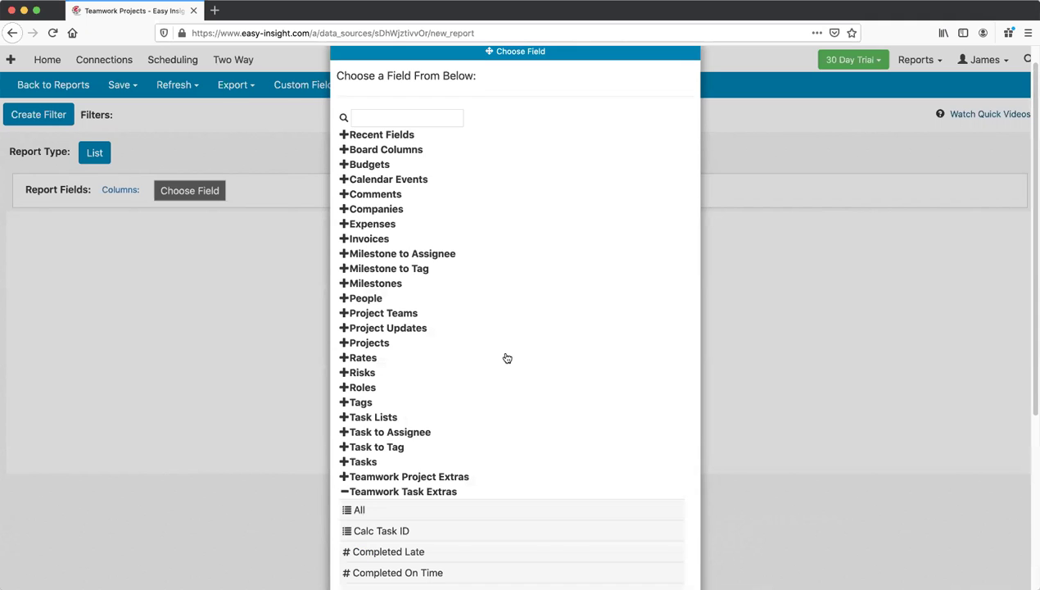
scroll(507, 357, down, 5)
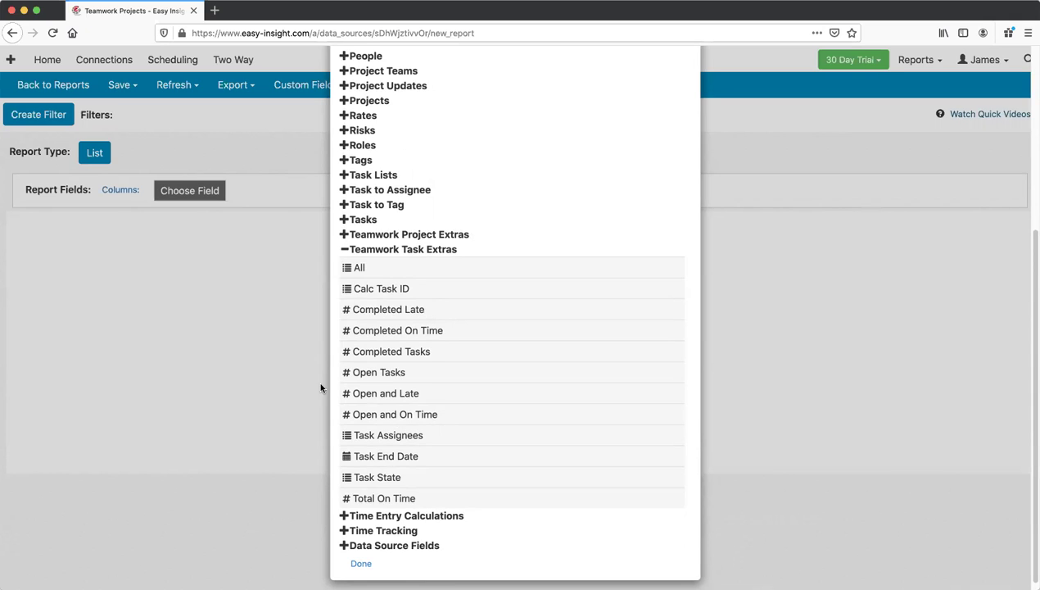
click(388, 250)
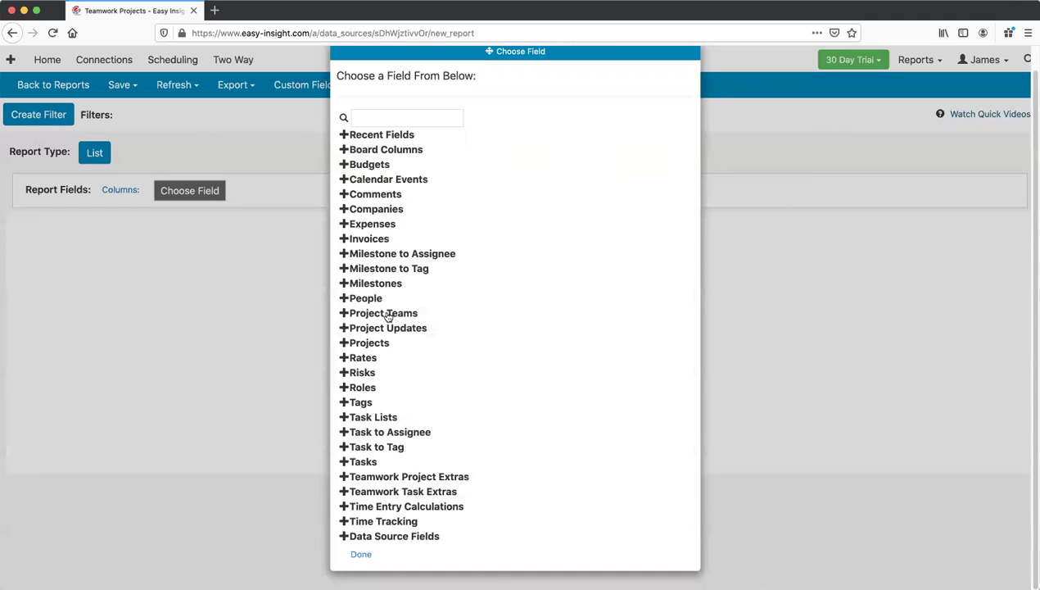
Examine the report fields offered under Time Entry Calculations and Time Tracking
click(399, 507)
scroll(451, 490, down, 2)
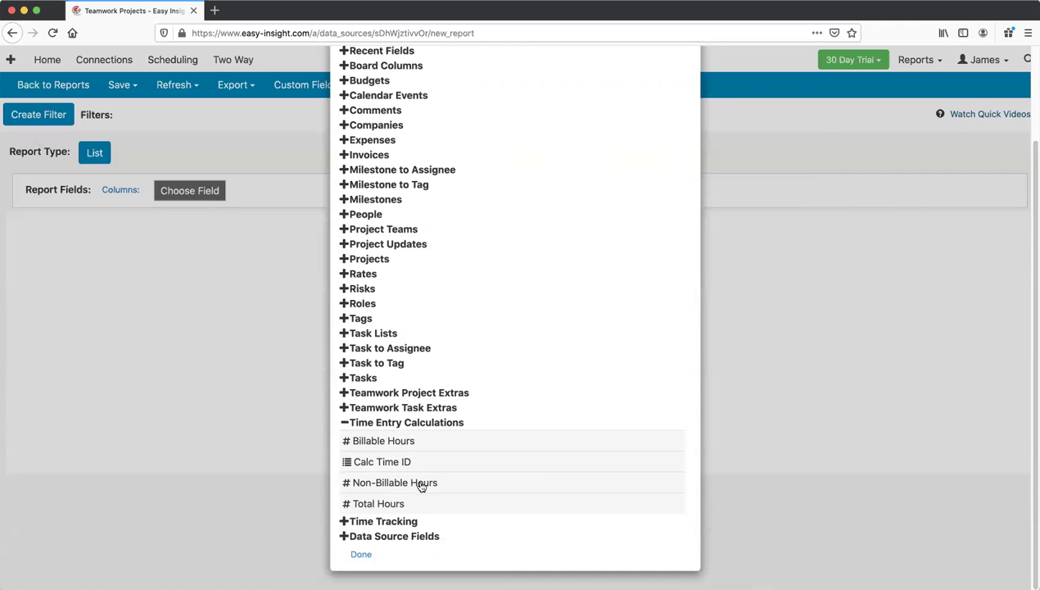
click(414, 423)
click(398, 522)
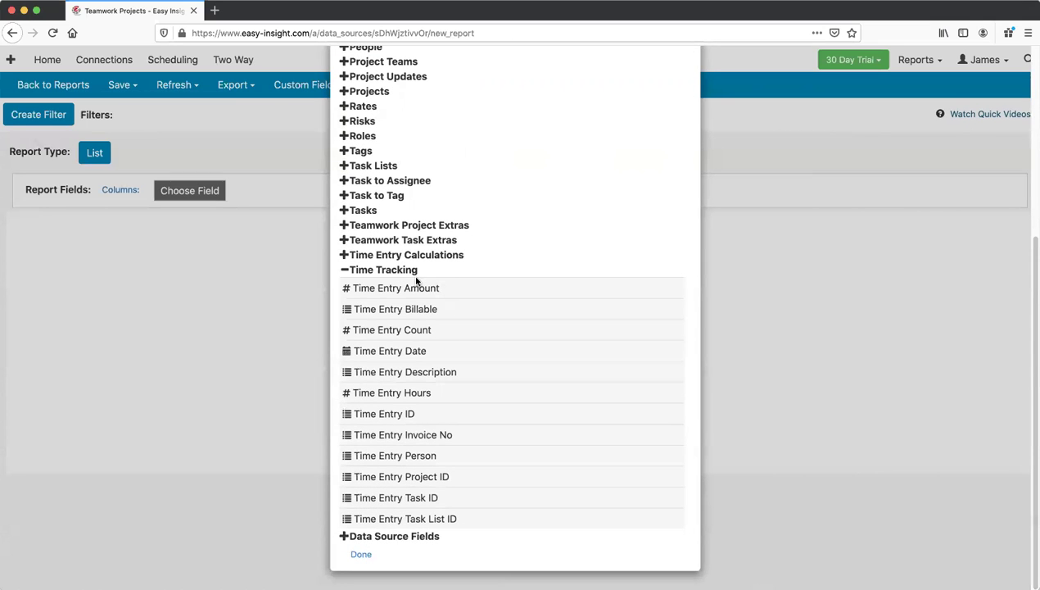
click(414, 276)
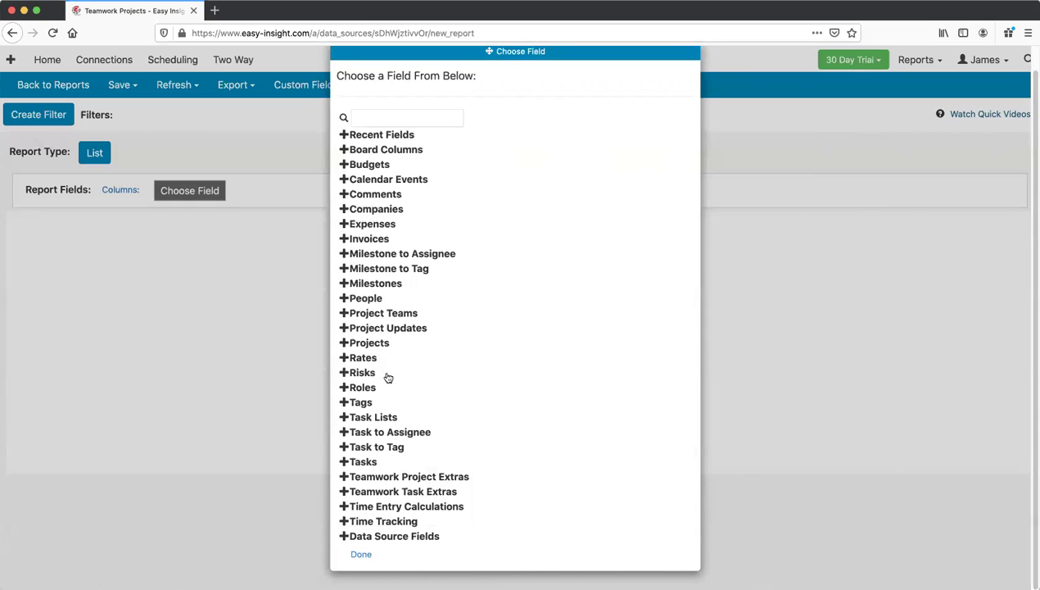
Add Task Assignee Name from the Task to Assignee fields as the report's first column
click(391, 434)
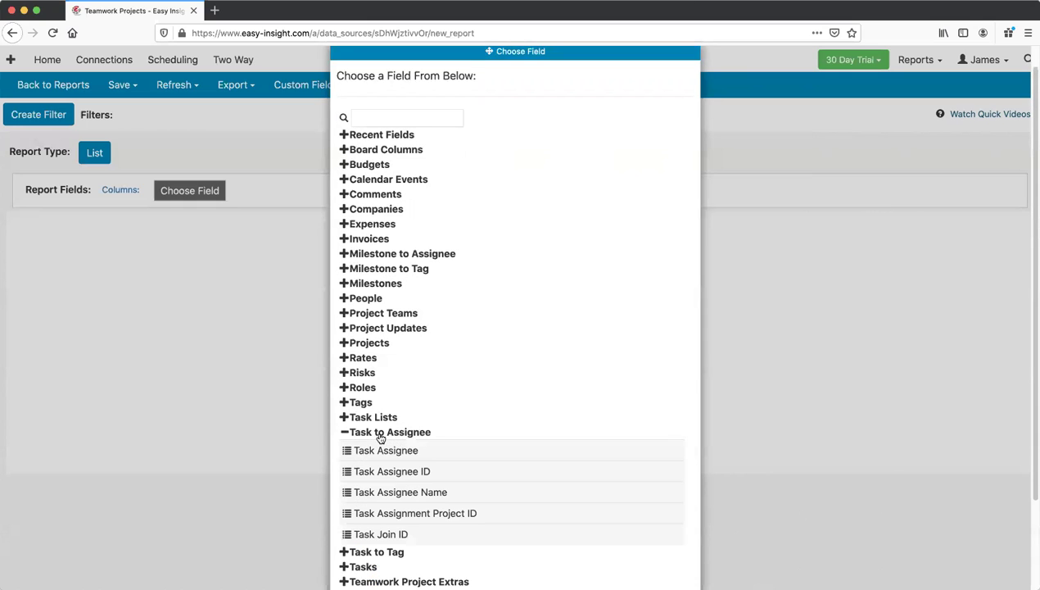
scroll(393, 426, down, 2)
click(402, 398)
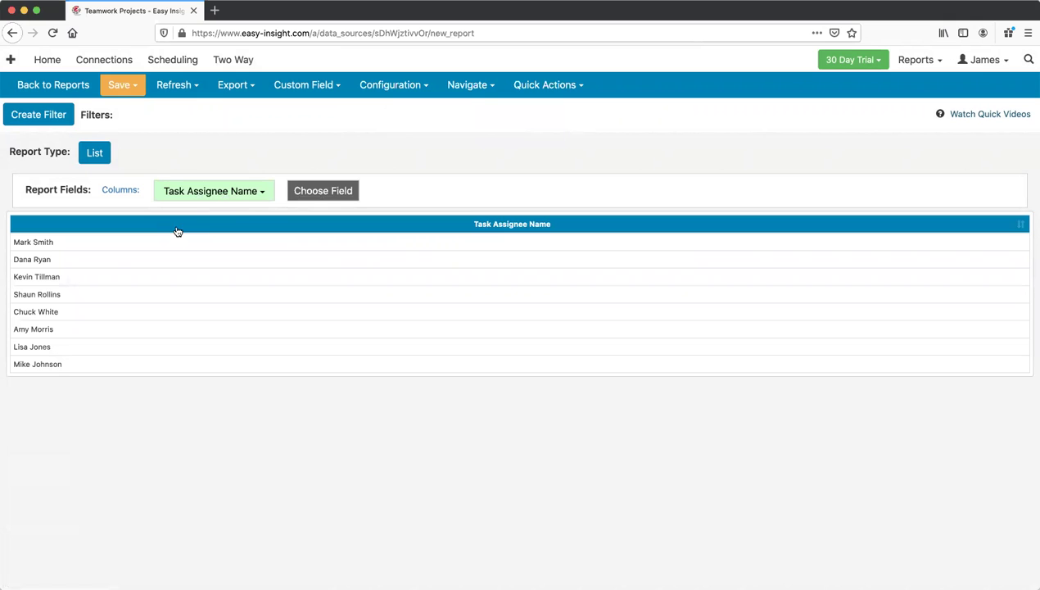
Add a Task Count column from the Tasks fields beside the assignee names
click(321, 193)
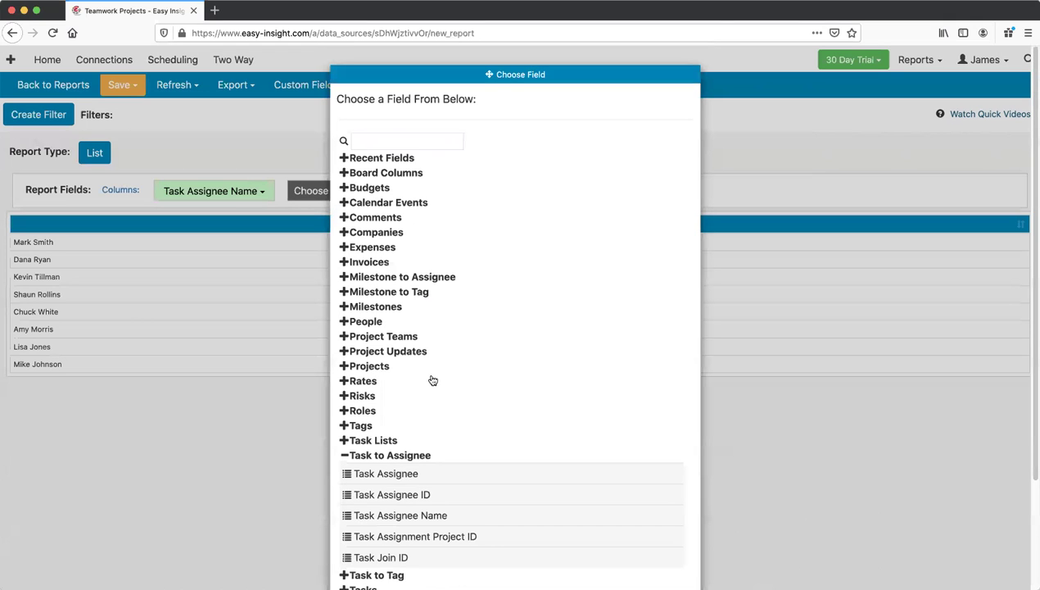
scroll(432, 380, down, 3)
click(375, 461)
scroll(383, 470, down, 3)
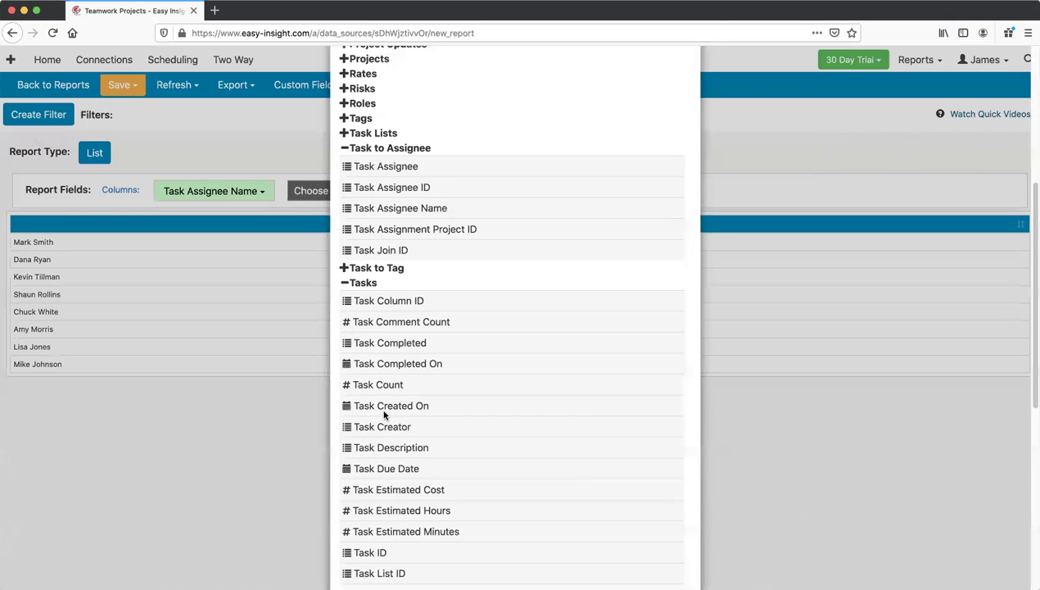
click(386, 387)
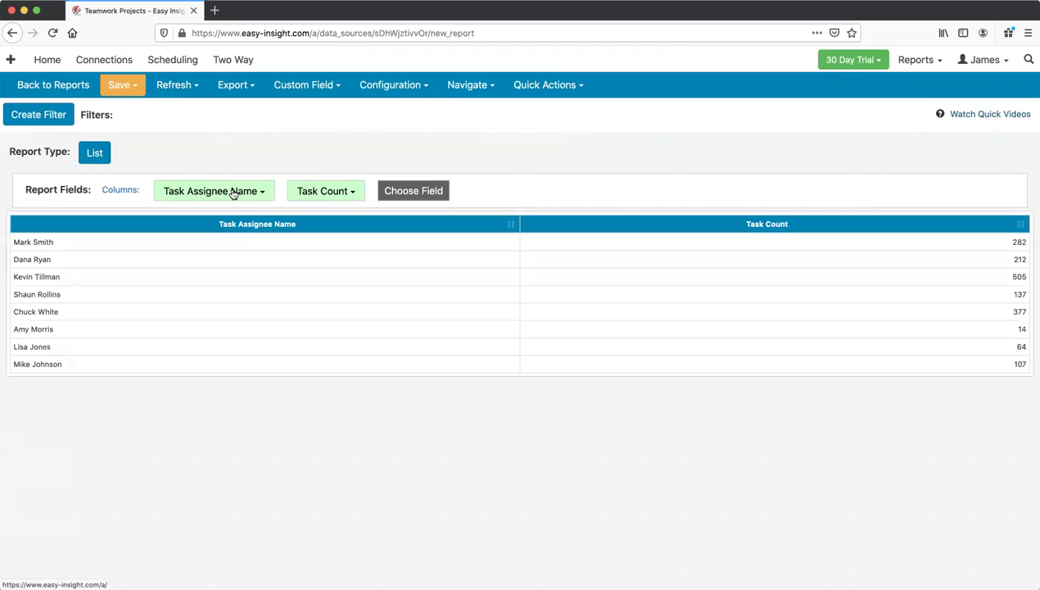
Add a single-value filter on the Task Completed field and set it to false
click(33, 125)
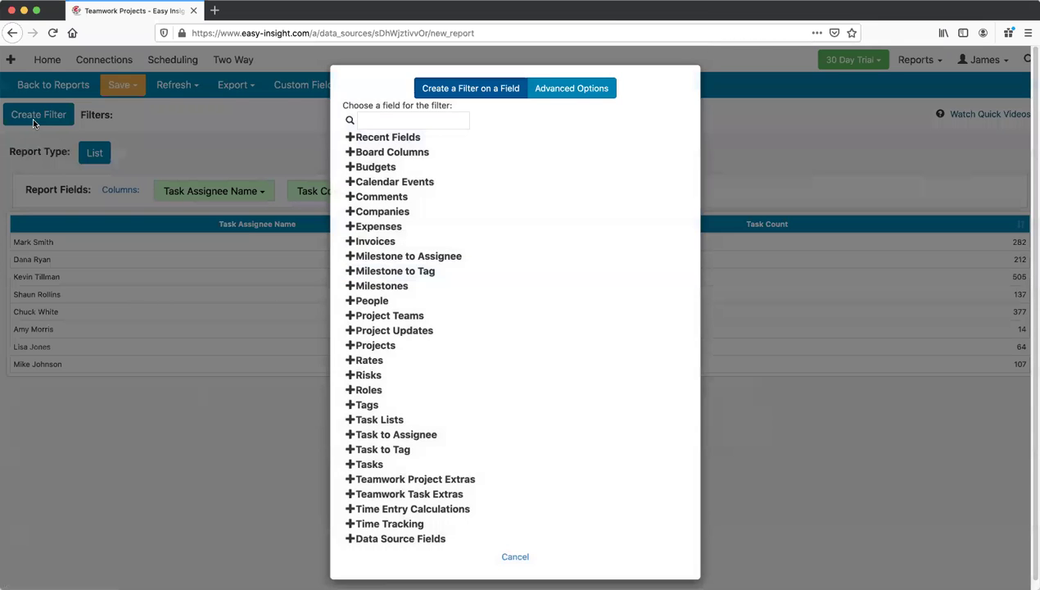
click(370, 465)
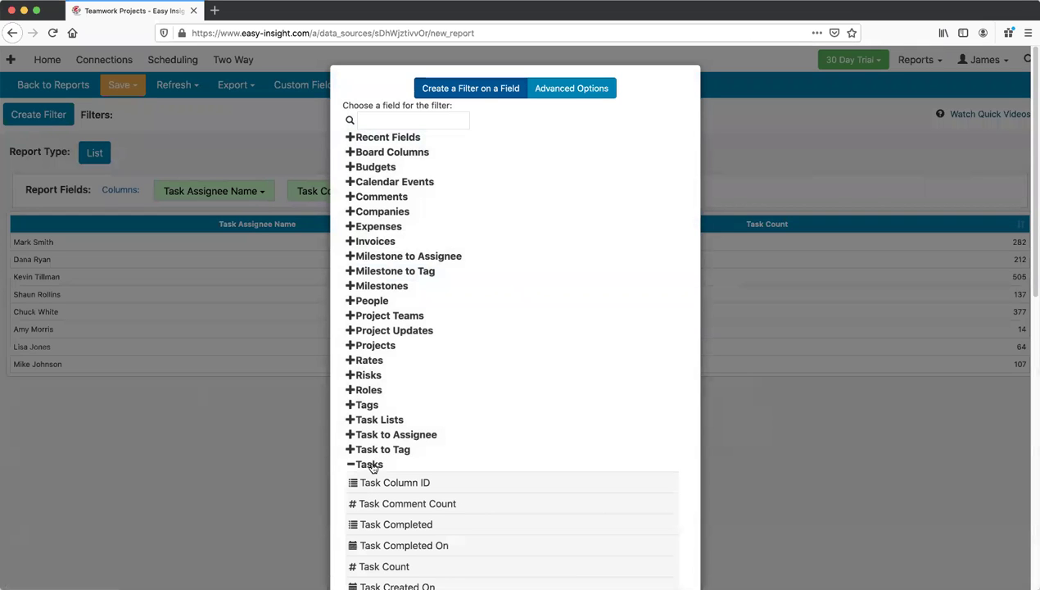
scroll(371, 465, down, 5)
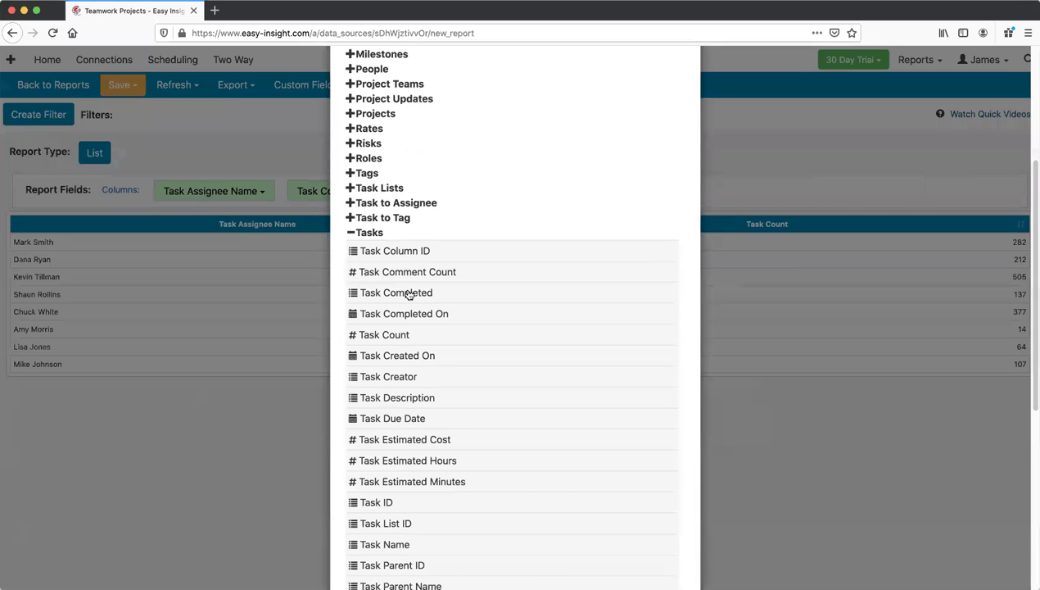
click(408, 293)
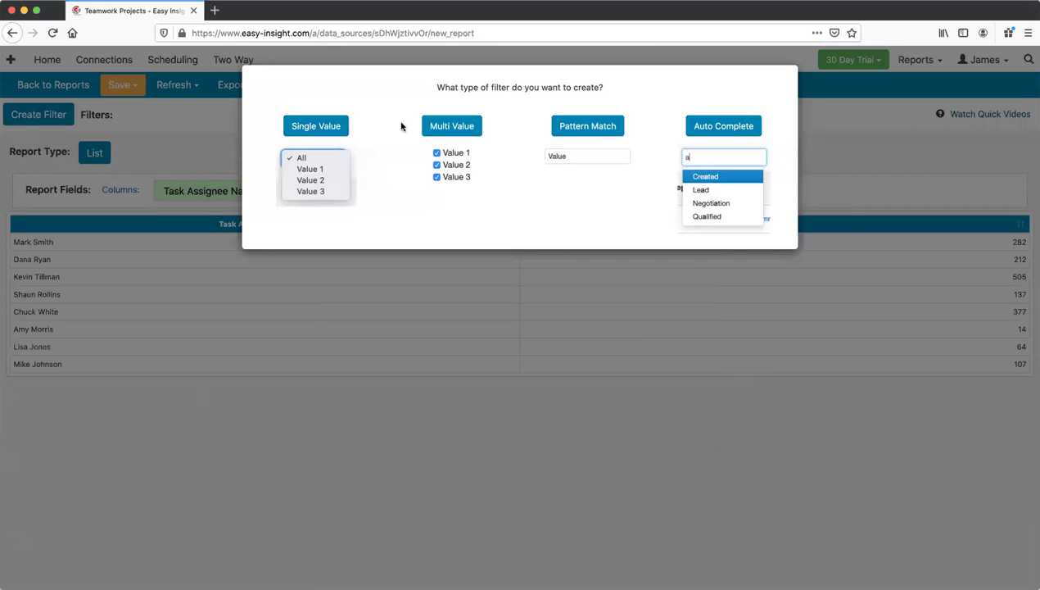
click(305, 128)
click(218, 116)
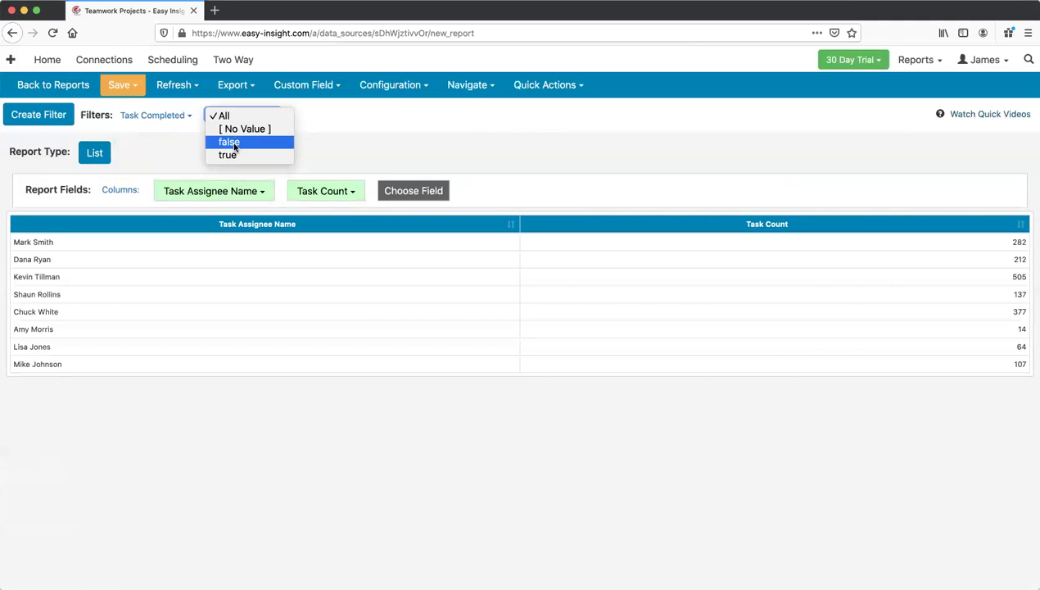
click(233, 145)
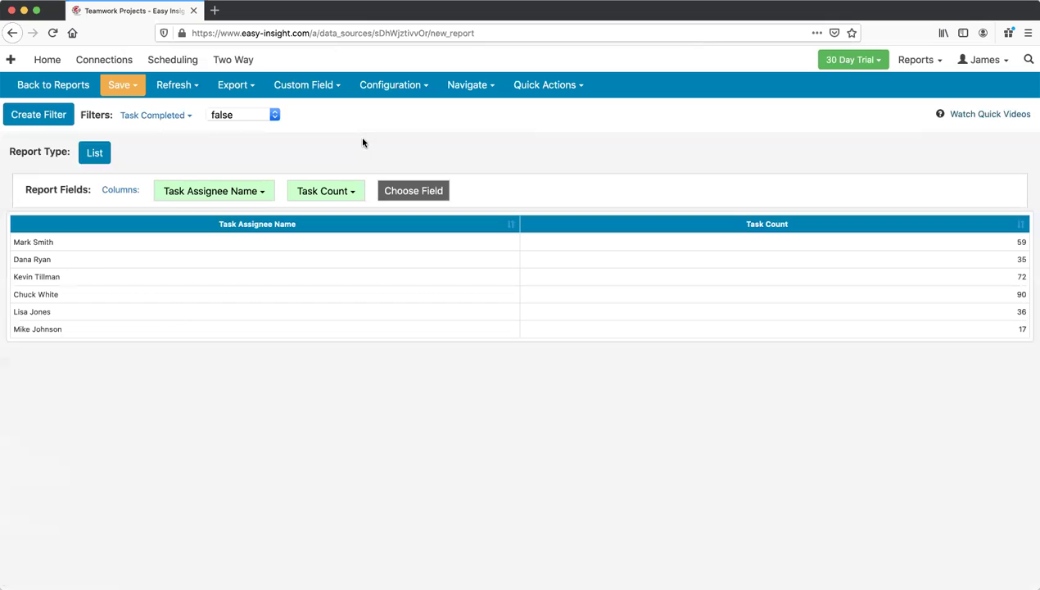
Add a rolling date filter on the Task Due Date field and set it to This Month
click(31, 115)
scroll(369, 401, down, 5)
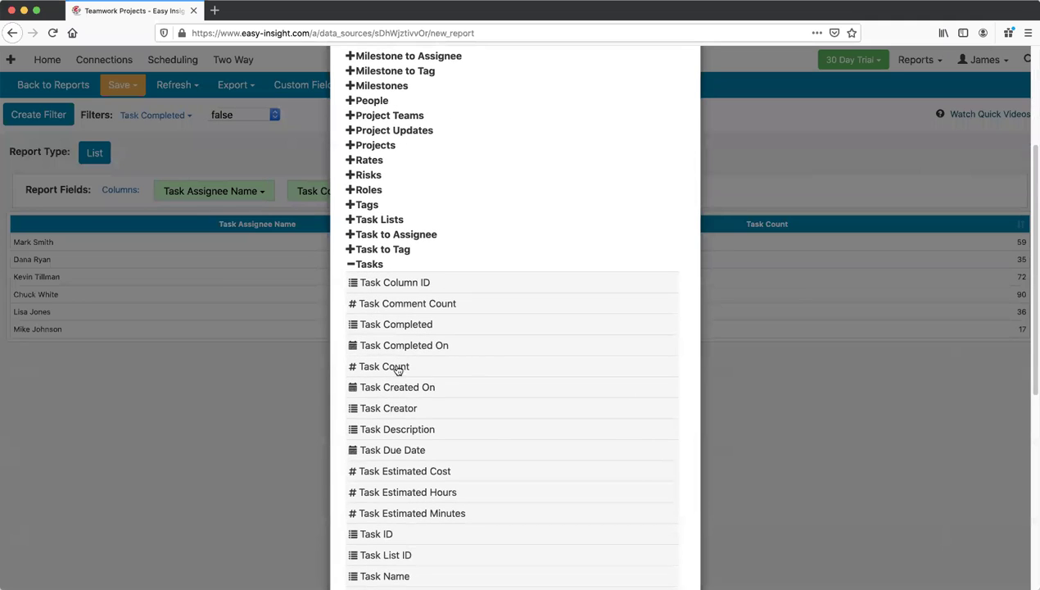
click(398, 449)
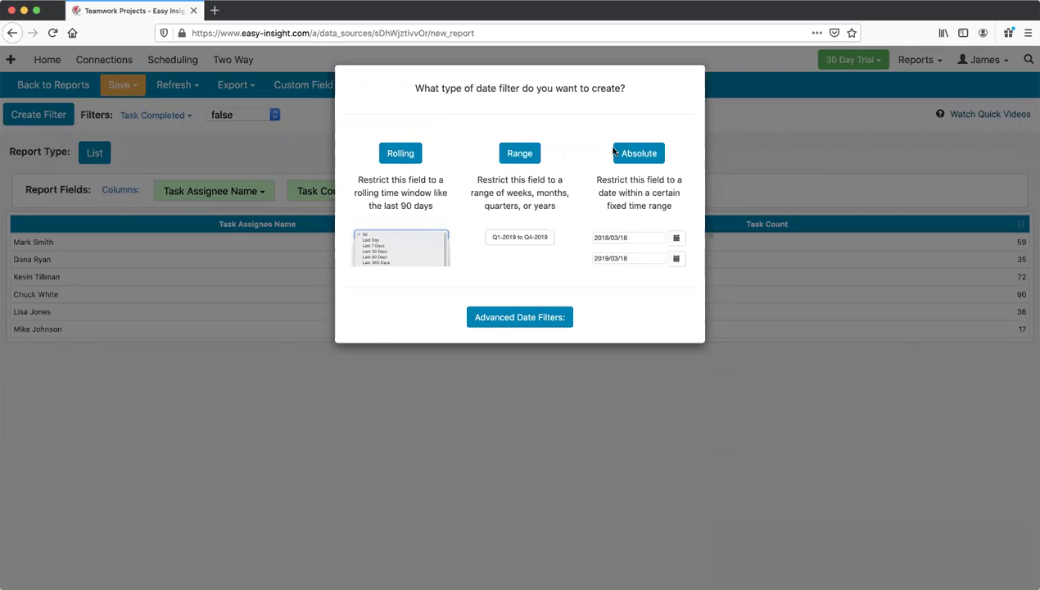
click(398, 154)
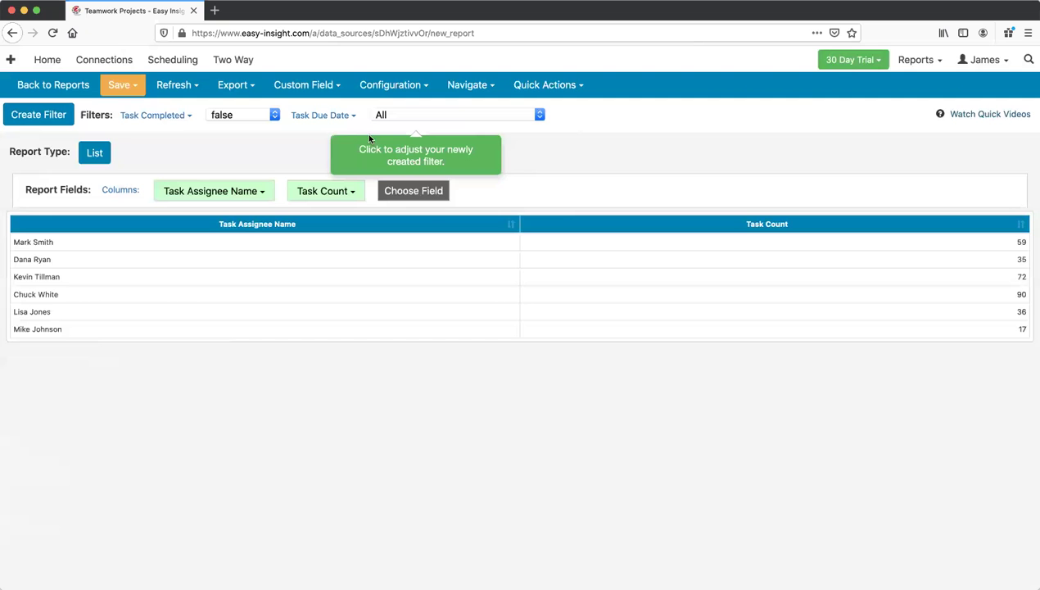
click(392, 116)
click(411, 116)
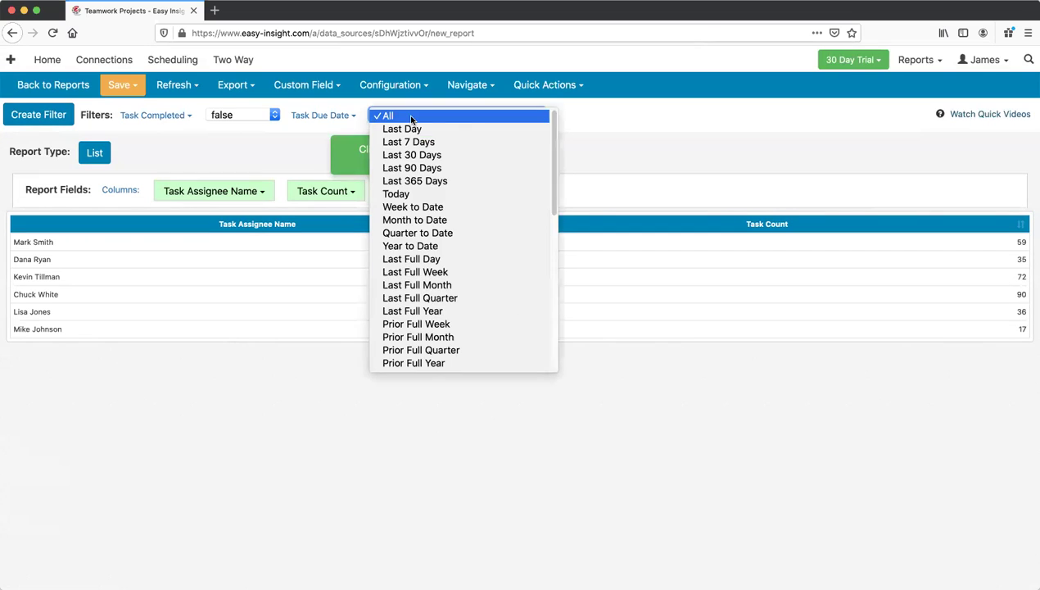
scroll(414, 205, down, 5)
click(417, 169)
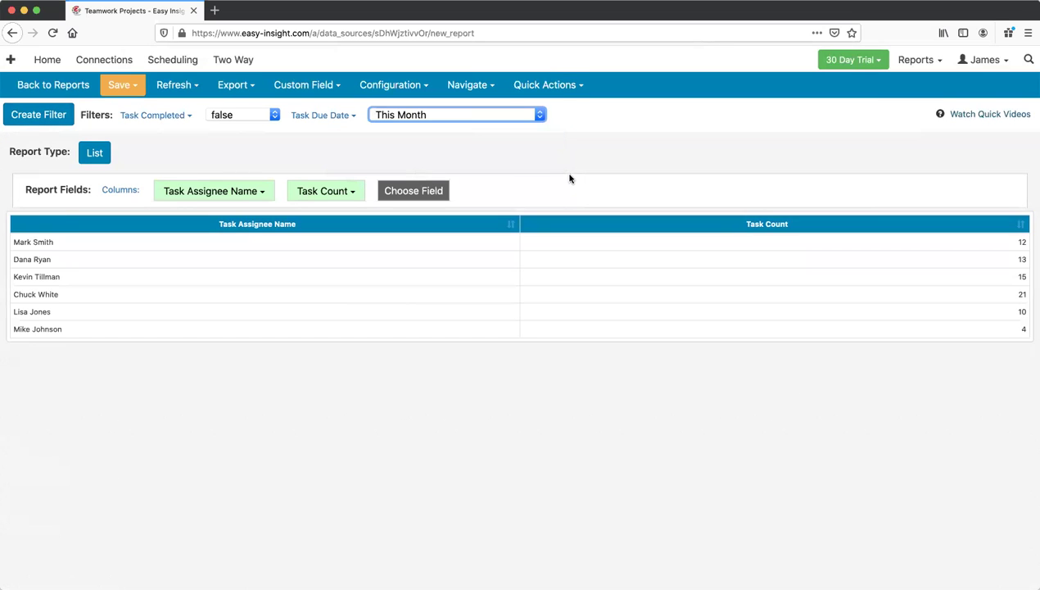
click(570, 179)
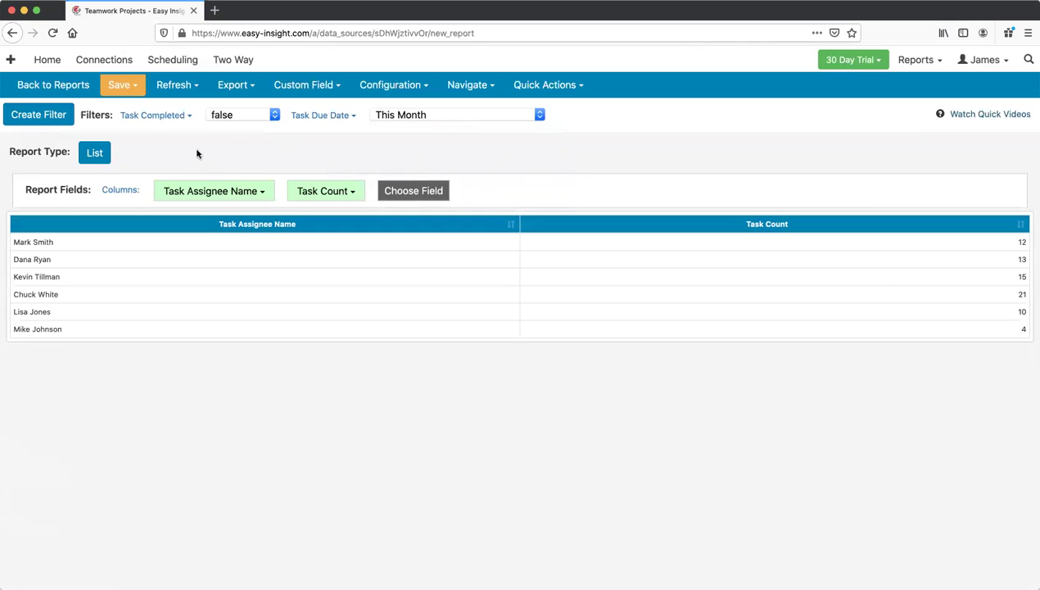
Change the report type from List to Column, and from there to Stacked Column
click(92, 155)
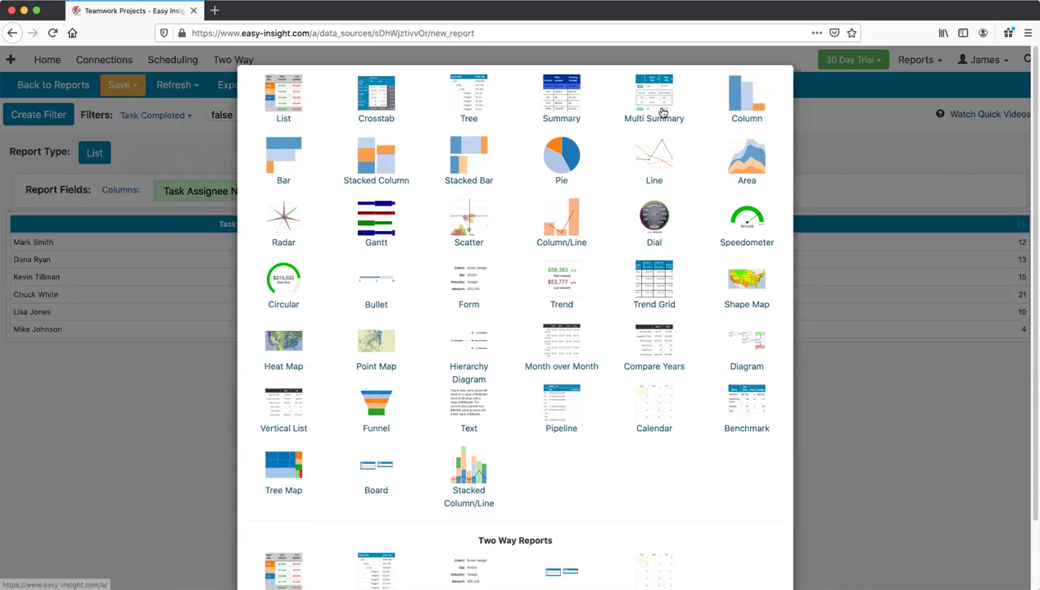
click(745, 100)
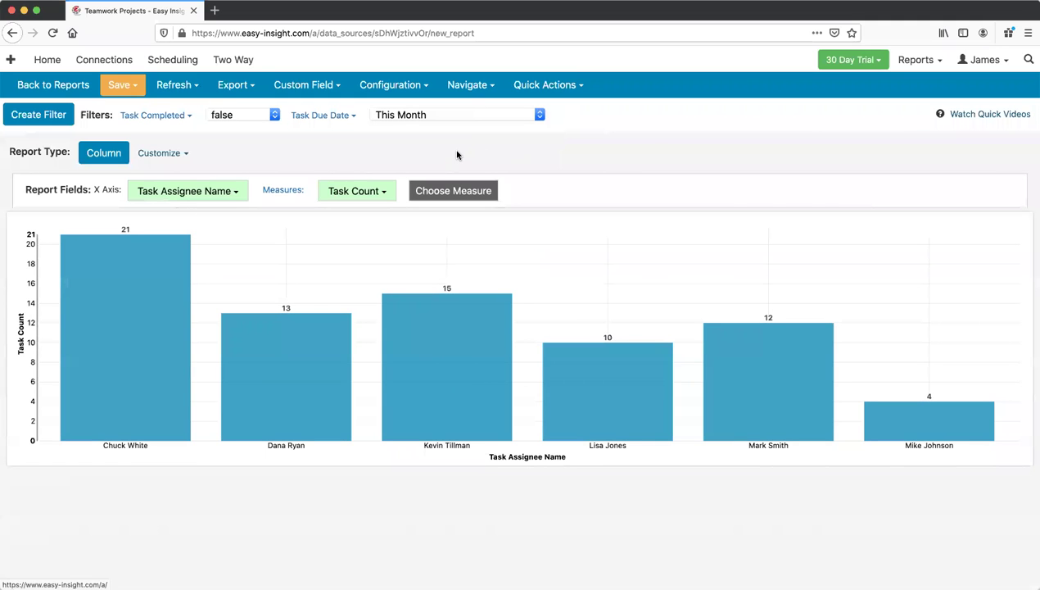
click(92, 161)
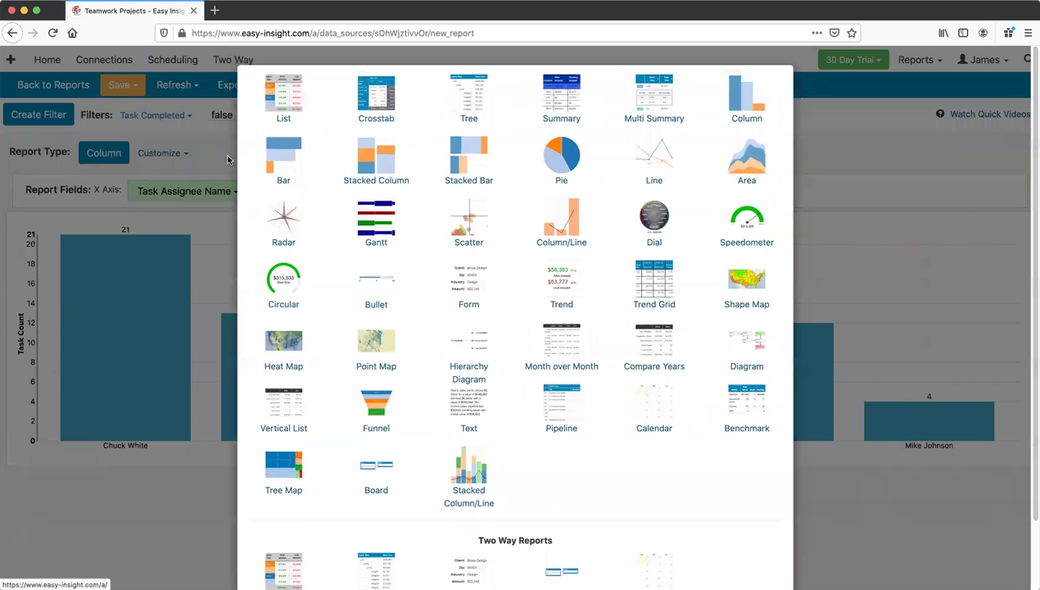
click(378, 155)
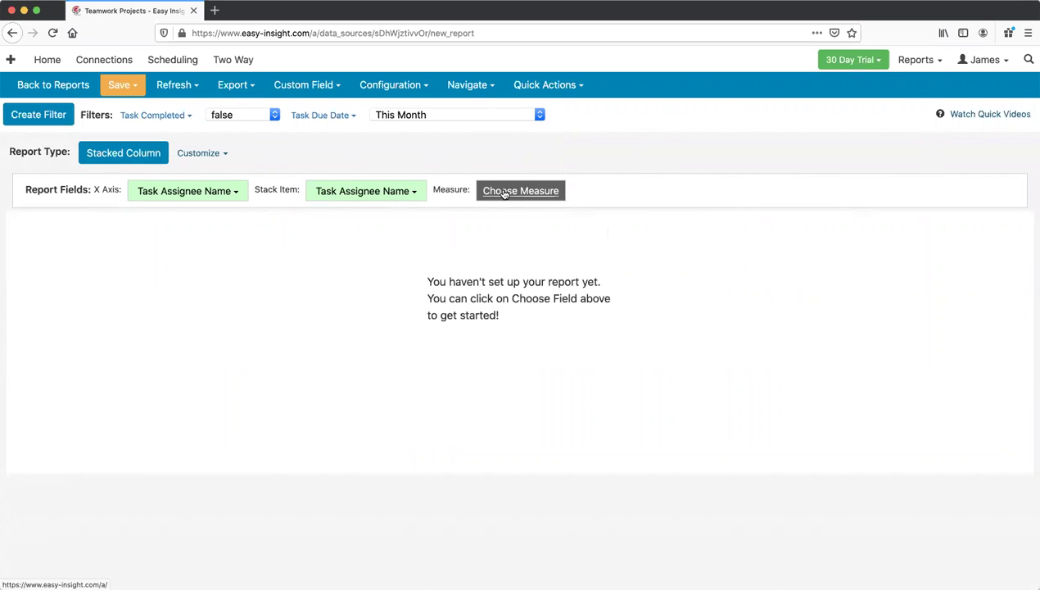
Replace the chart's stack item with Project Name from the Projects fields
click(364, 193)
click(373, 210)
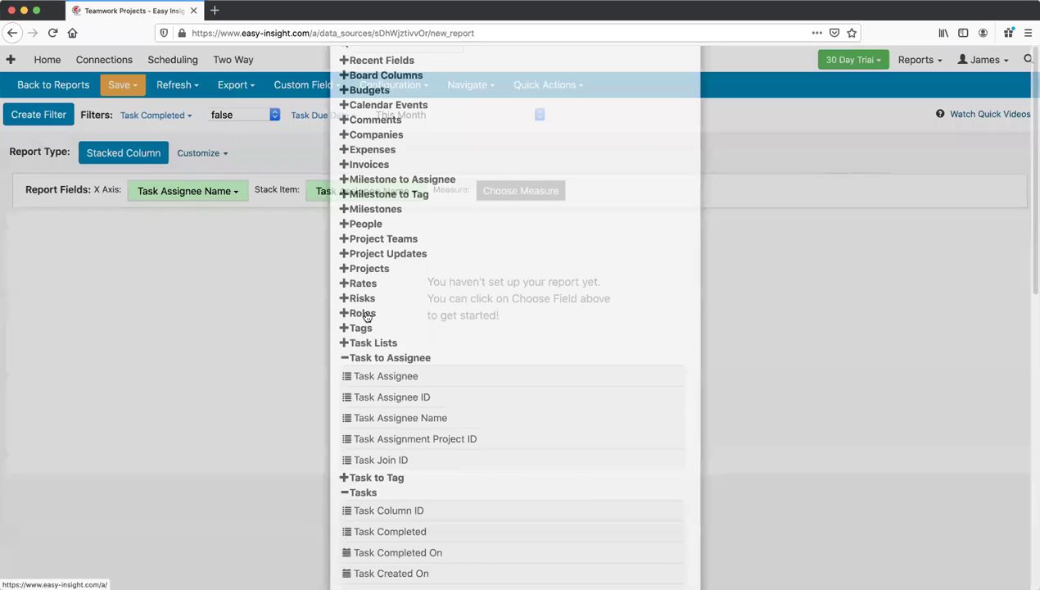
scroll(366, 322, down, 10)
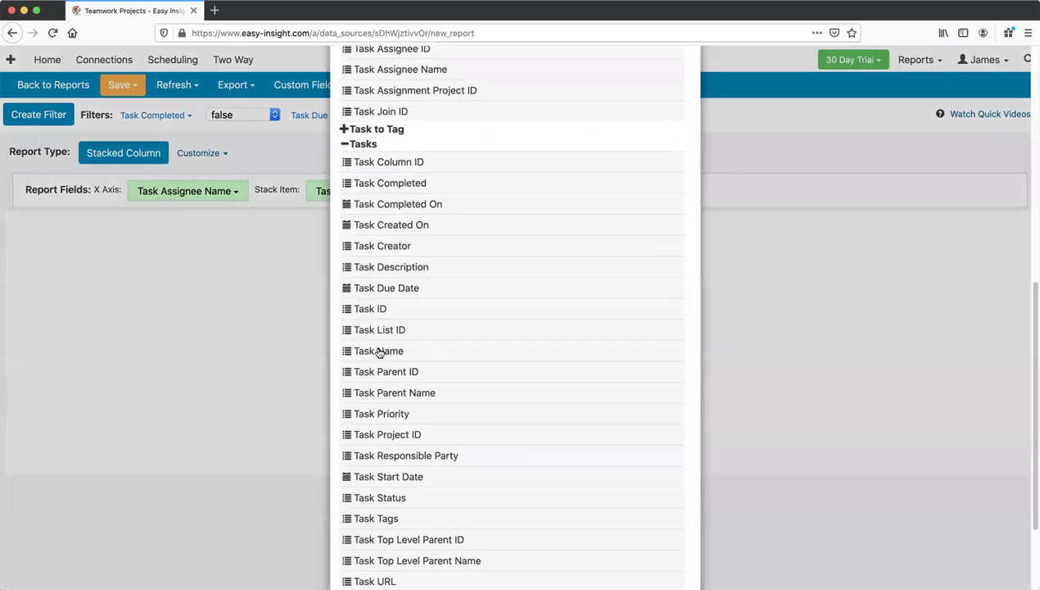
scroll(372, 299, up, 4)
click(369, 291)
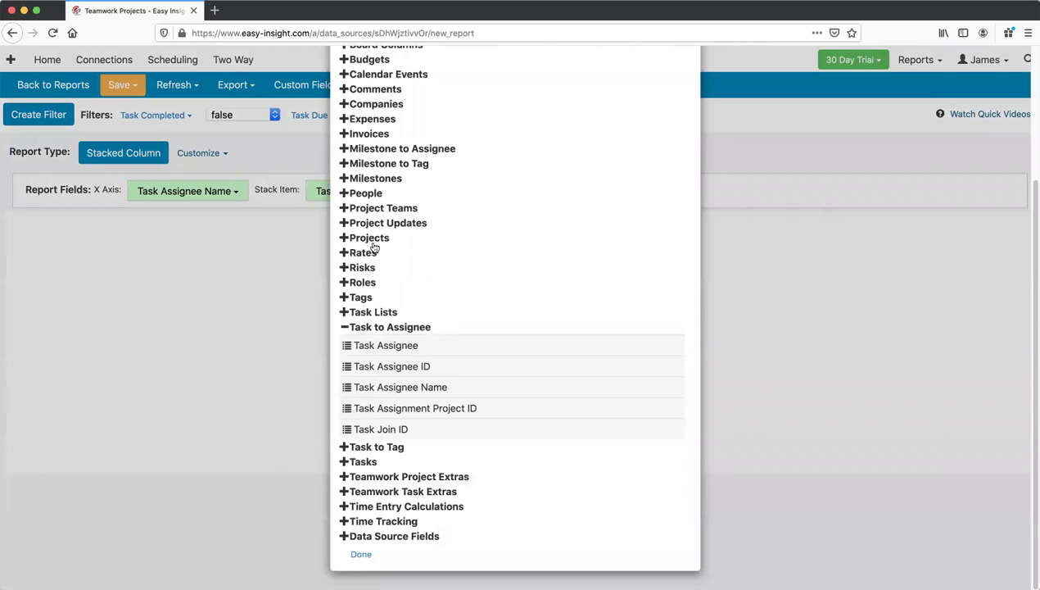
scroll(376, 205, up, 3)
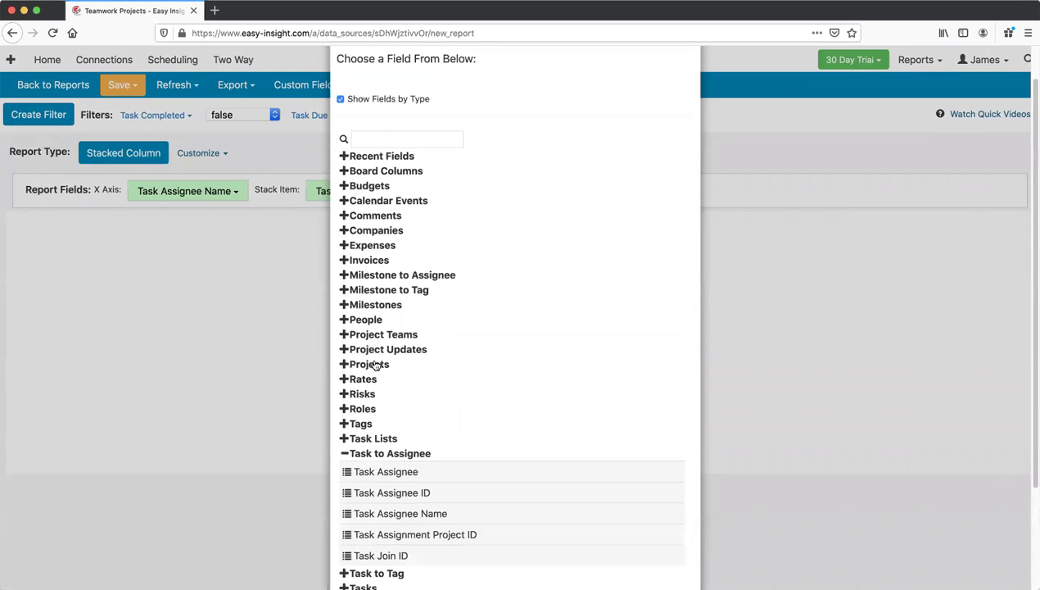
click(375, 364)
scroll(476, 437, down, 2)
click(469, 447)
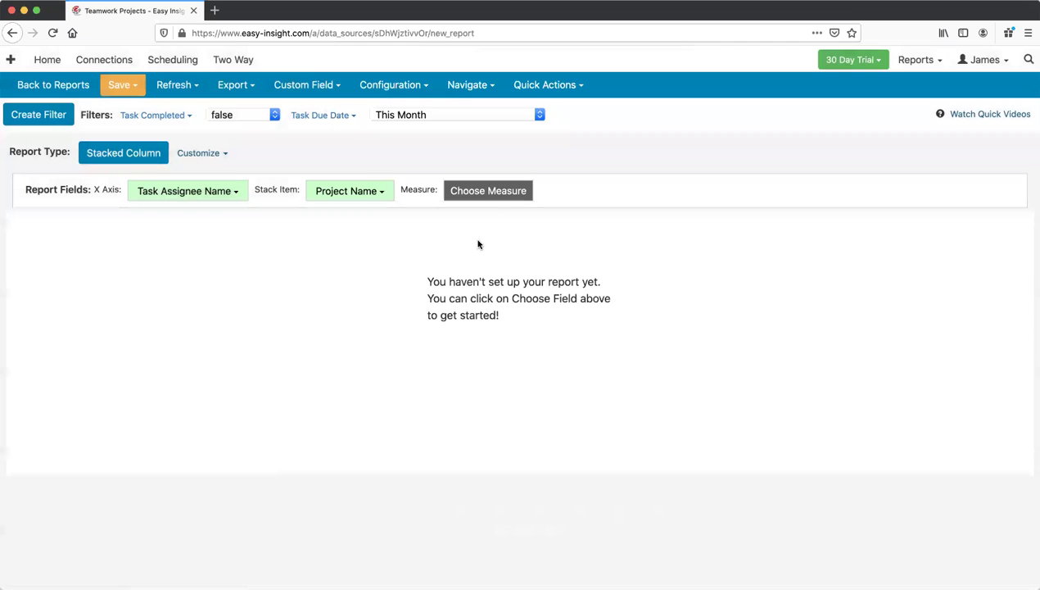
Choose Task Count from the Tasks fields as the stacked column chart's measure
click(492, 197)
click(362, 318)
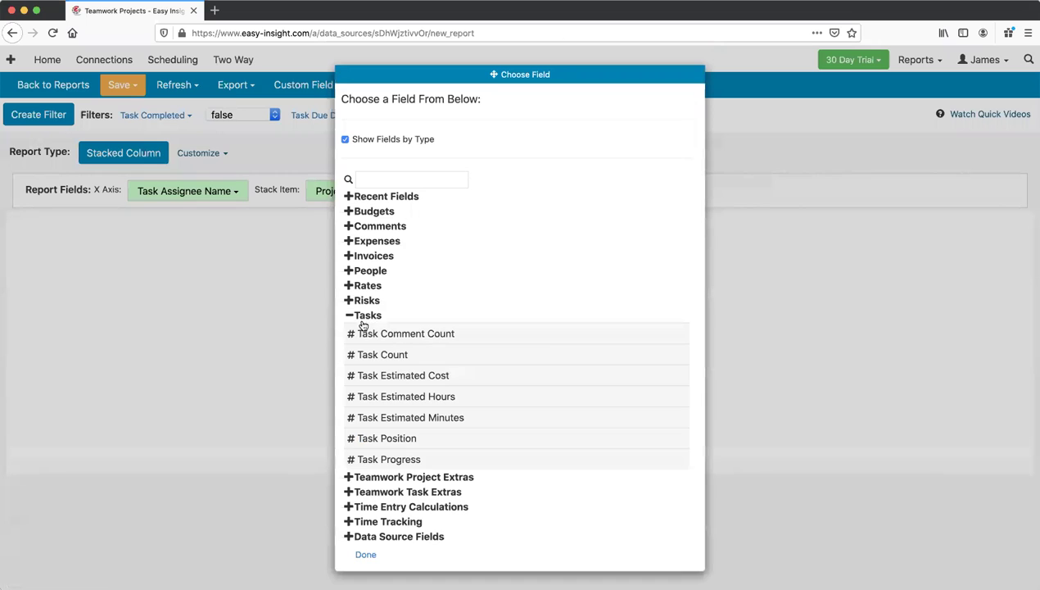
click(382, 360)
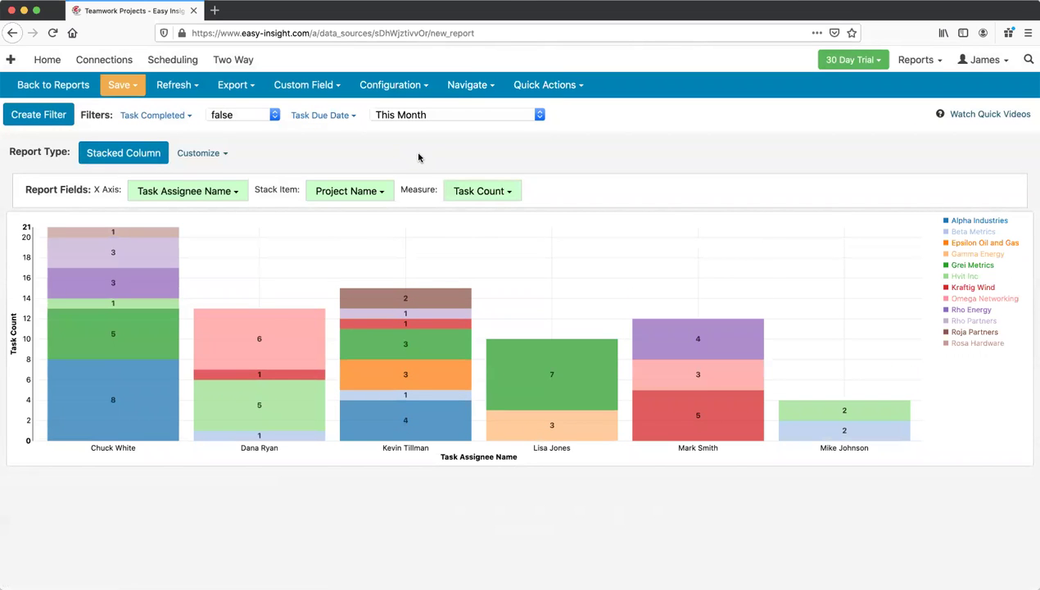
mouse_move(155, 280)
click(97, 86)
click(596, 116)
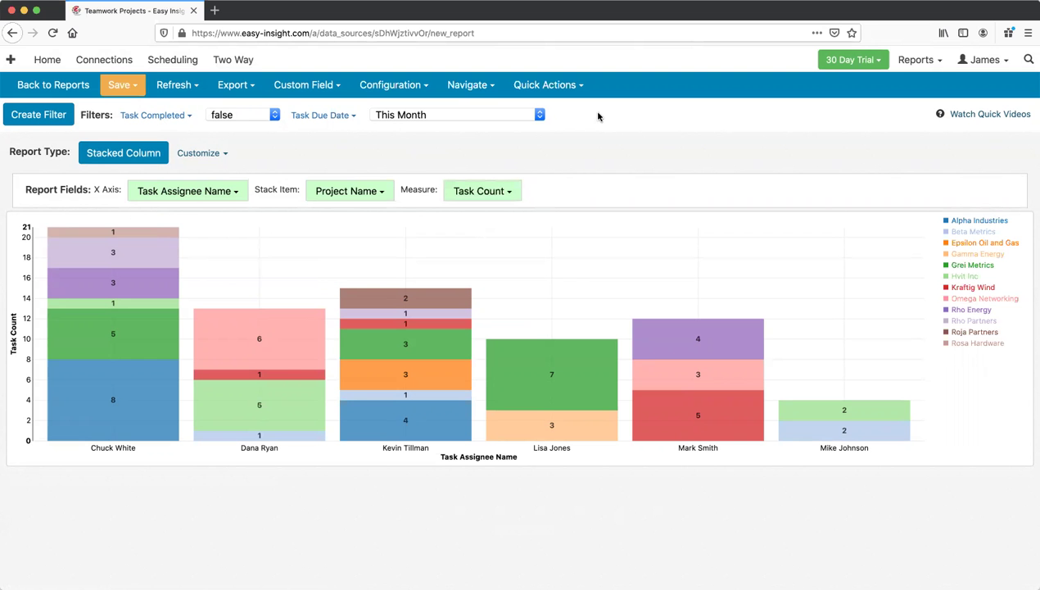
click(469, 86)
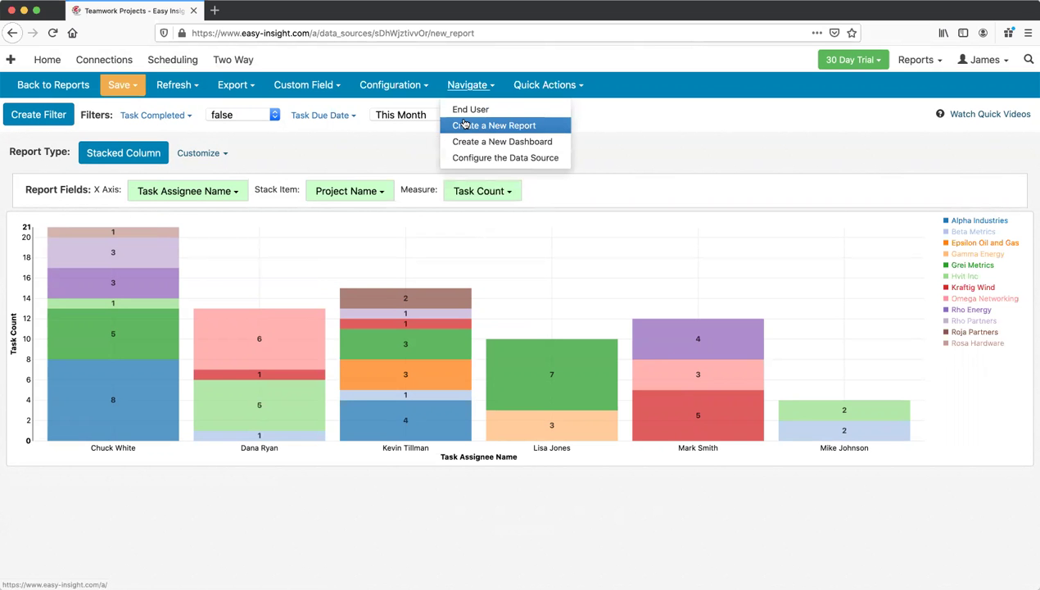
click(399, 159)
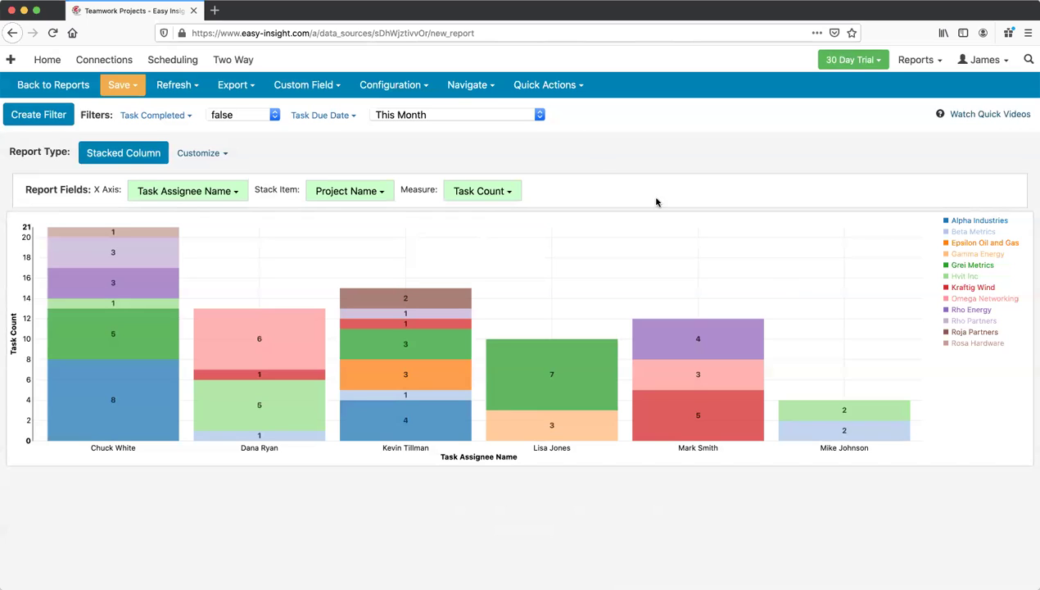
Start a new blank report on the same data source and open the list of fields for its columns
click(469, 86)
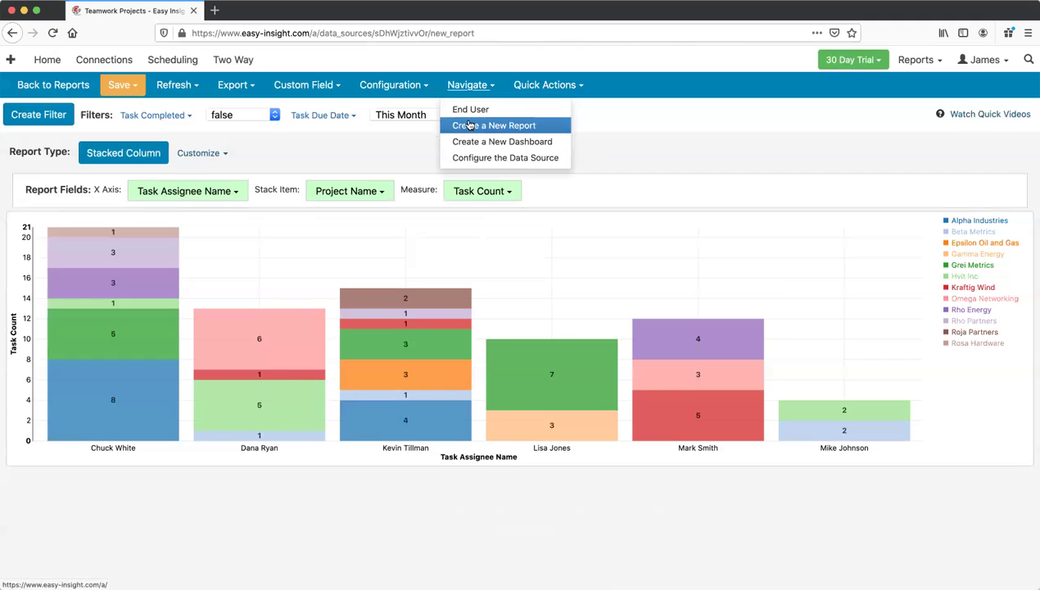
click(474, 126)
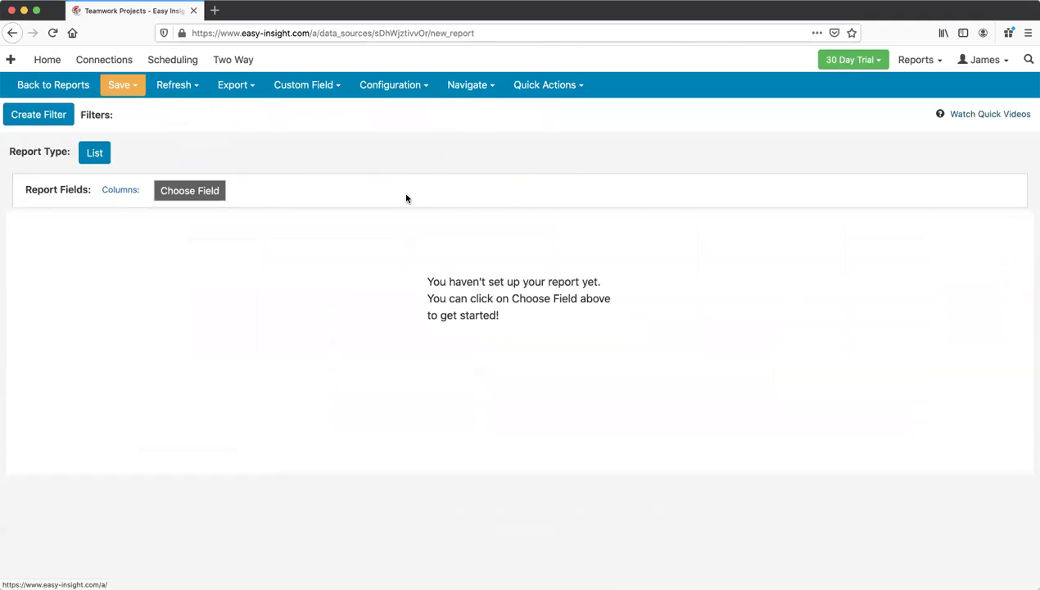
click(209, 195)
Examine the fields offered under Tags and Milestone to Tag, collapsing the Task to Assignee and Tasks groups
click(379, 365)
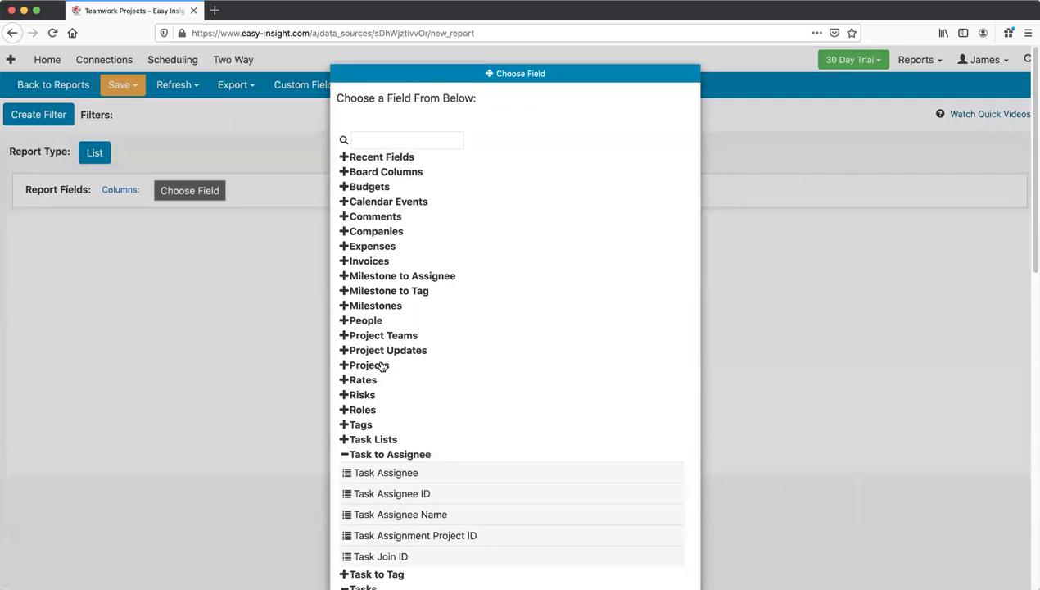
scroll(380, 311, down, 5)
click(383, 246)
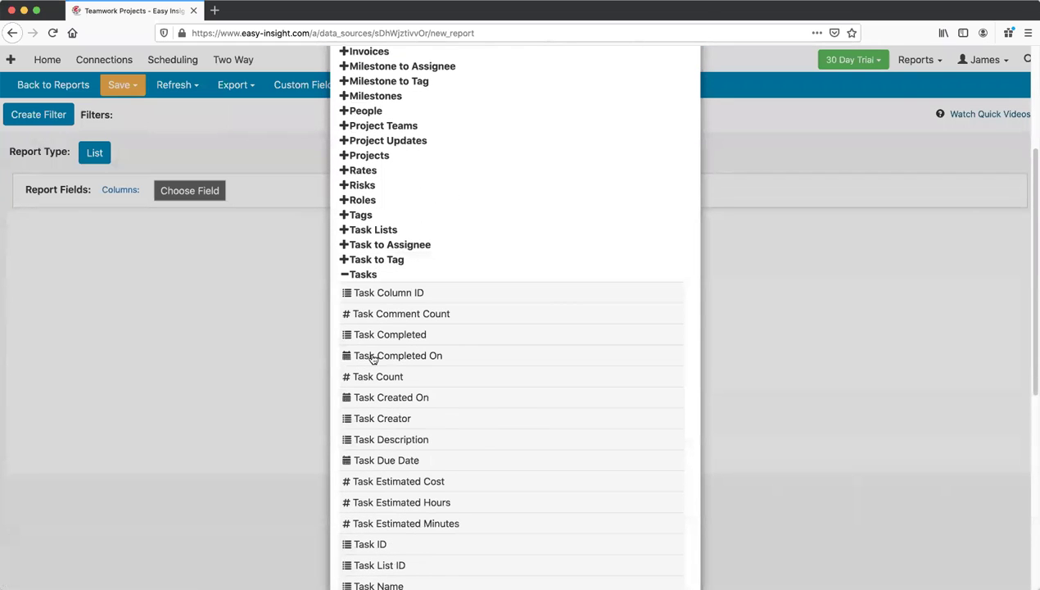
click(370, 276)
click(360, 402)
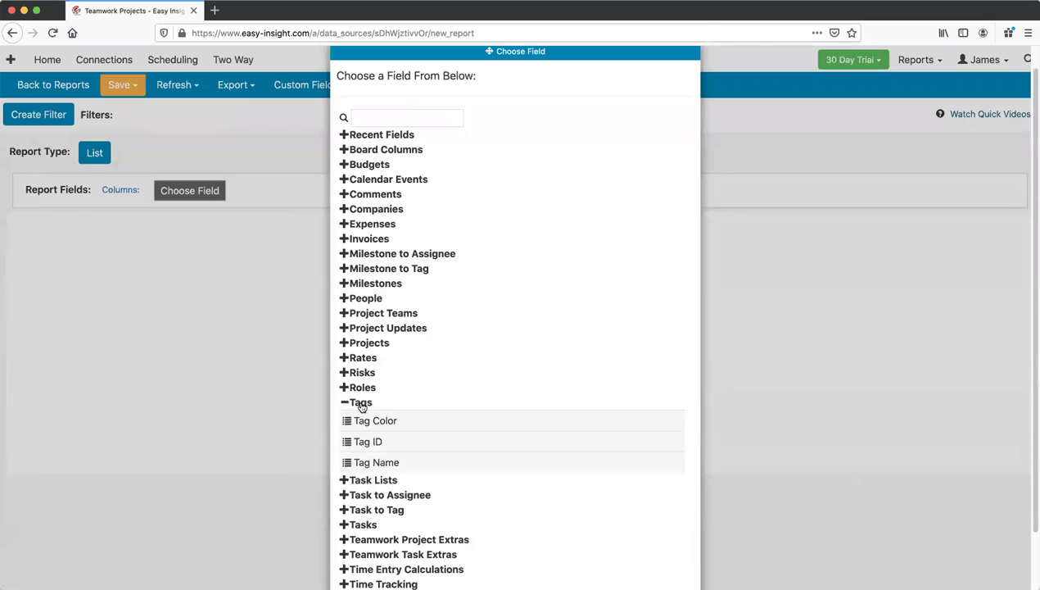
scroll(362, 405, down, 1)
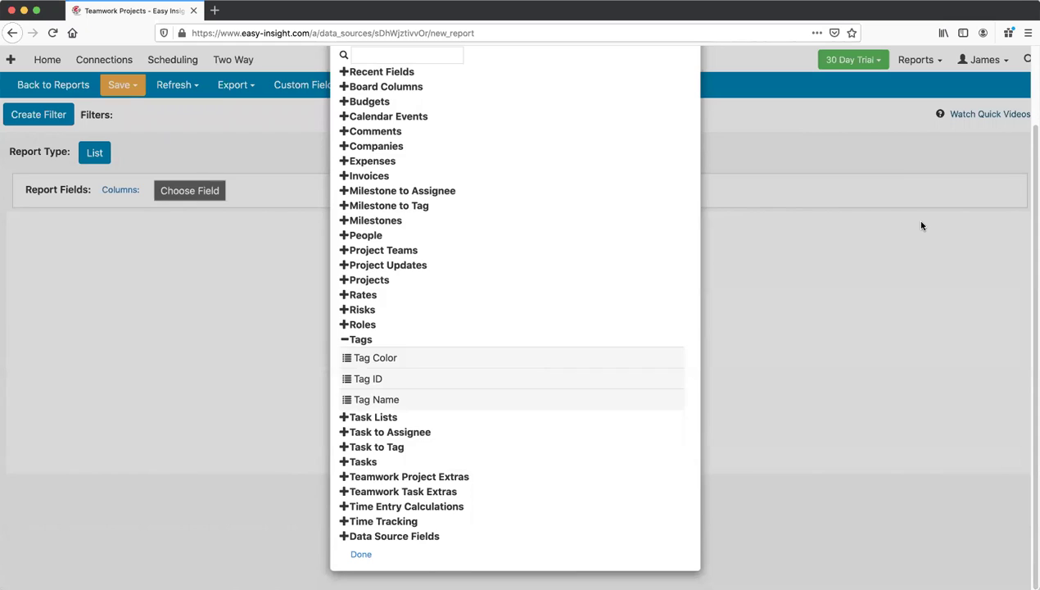
click(390, 207)
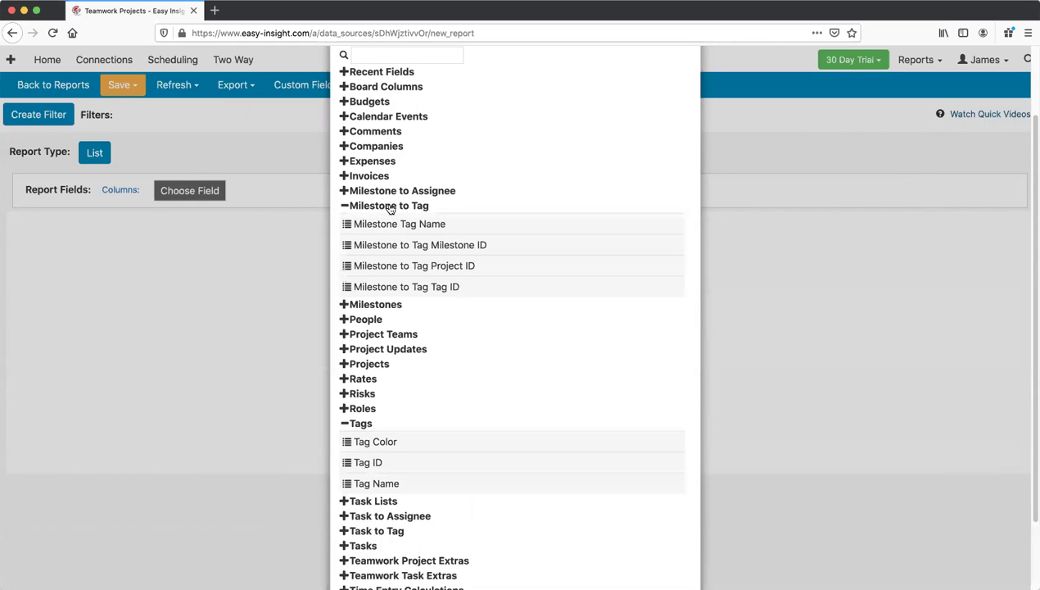
click(390, 208)
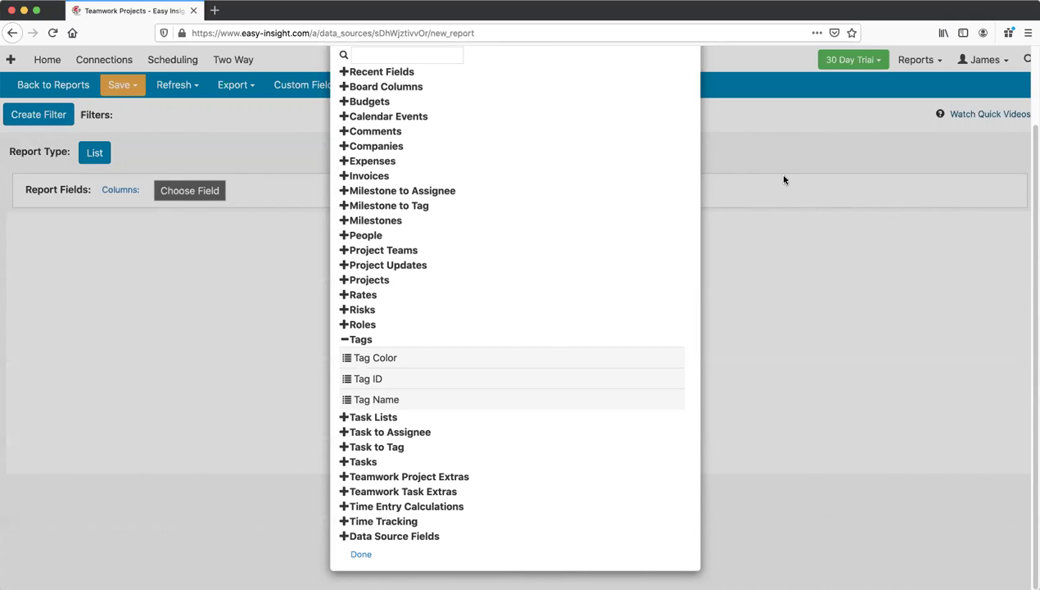
Collapse the Tags group, examine the fields offered under Comments, and close the list of fields
click(244, 117)
click(176, 197)
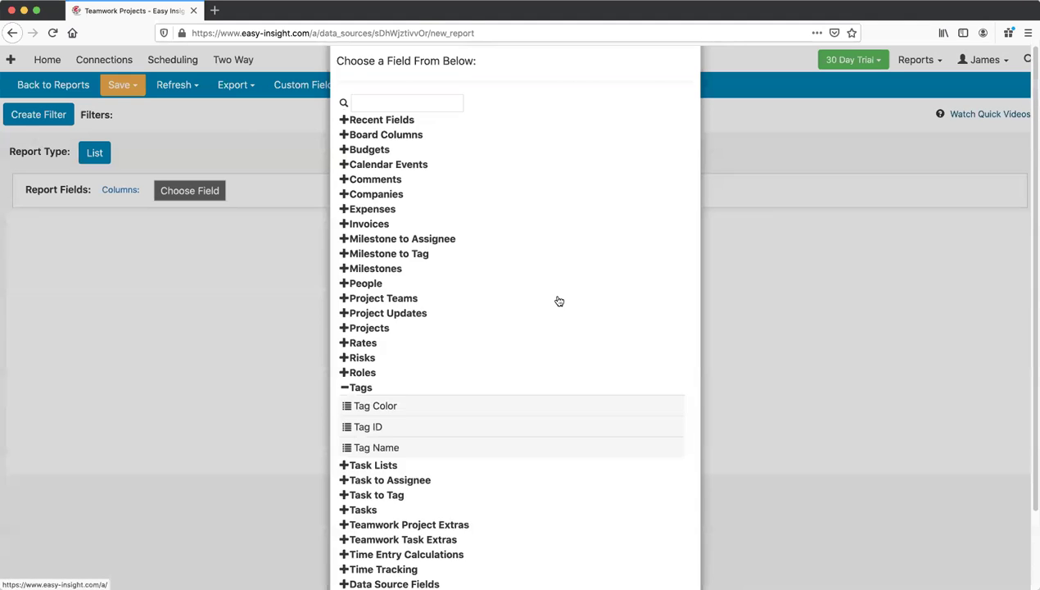
click(355, 426)
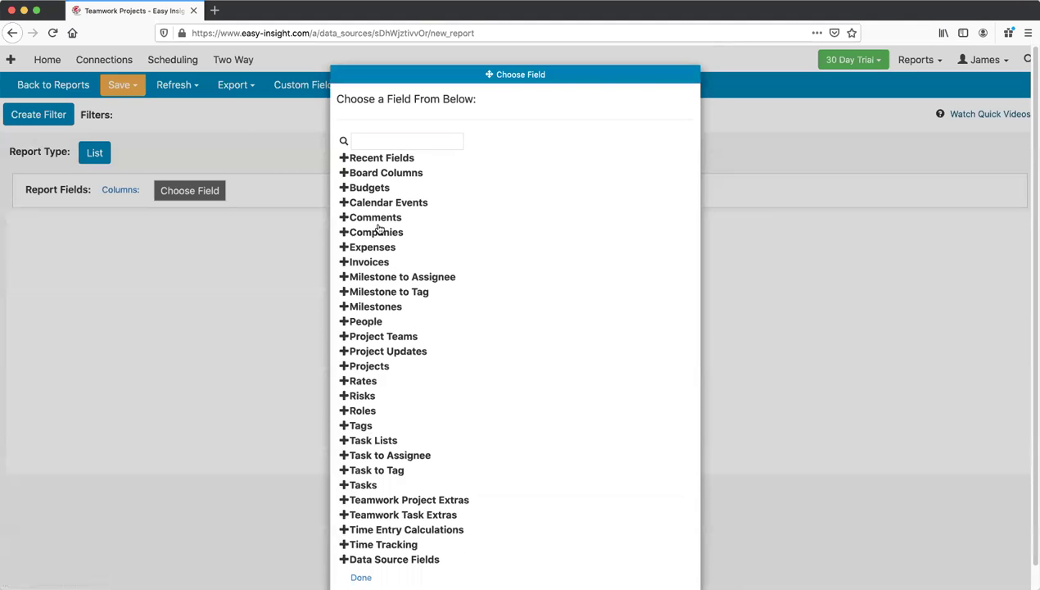
click(378, 220)
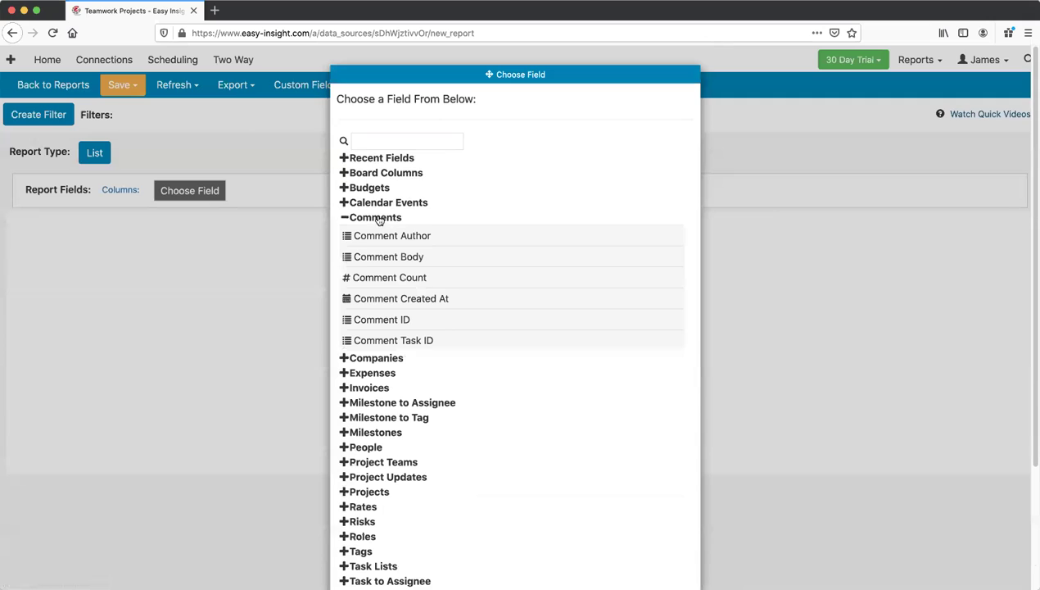
click(379, 218)
click(244, 141)
Open the Teamwork Projects data source configuration and view its Teamwork settings for archived projects and task comments
click(465, 85)
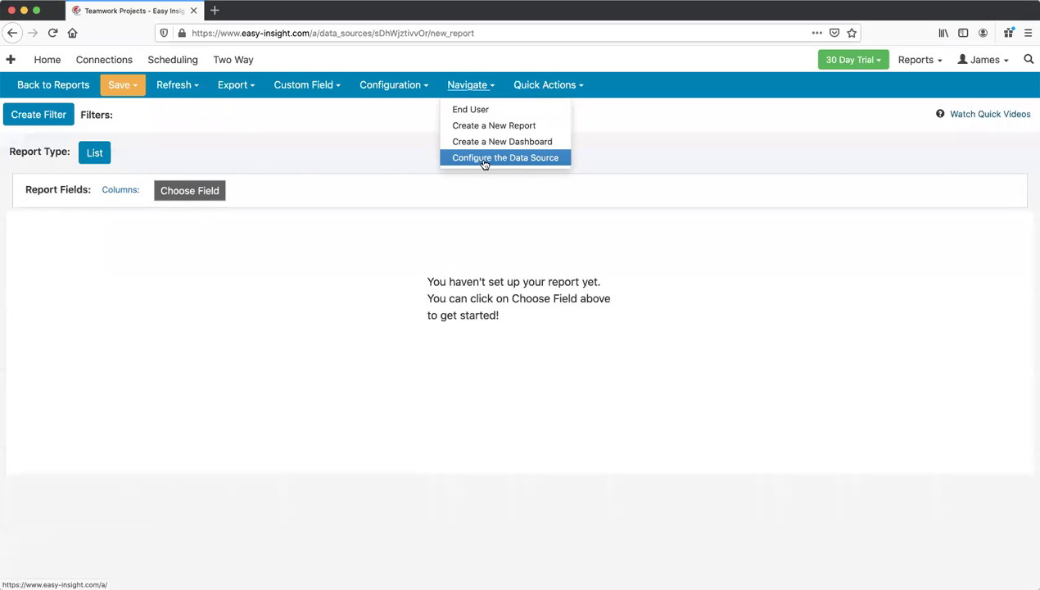
click(198, 193)
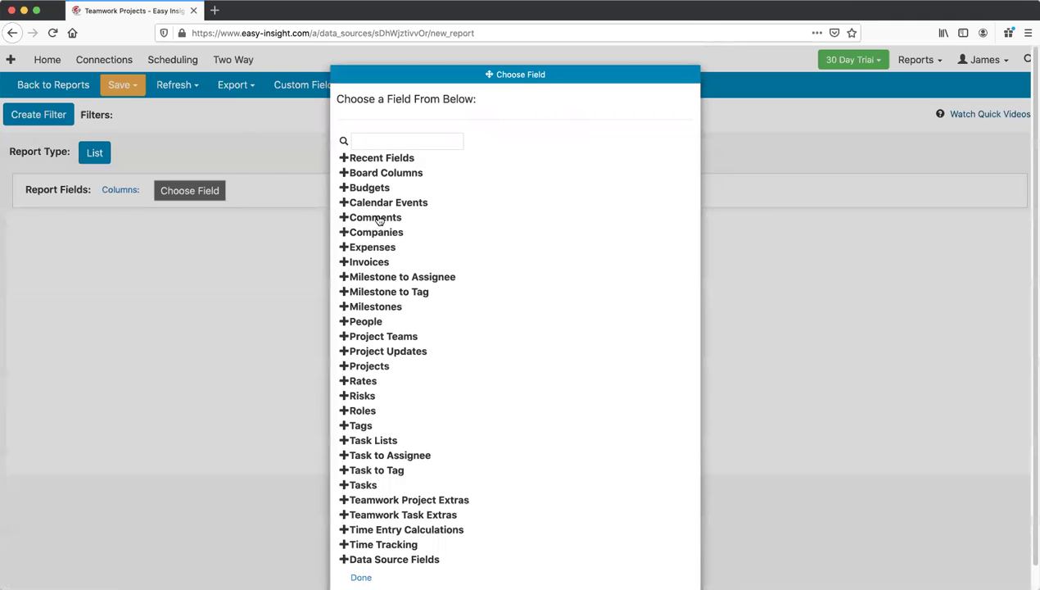
click(275, 141)
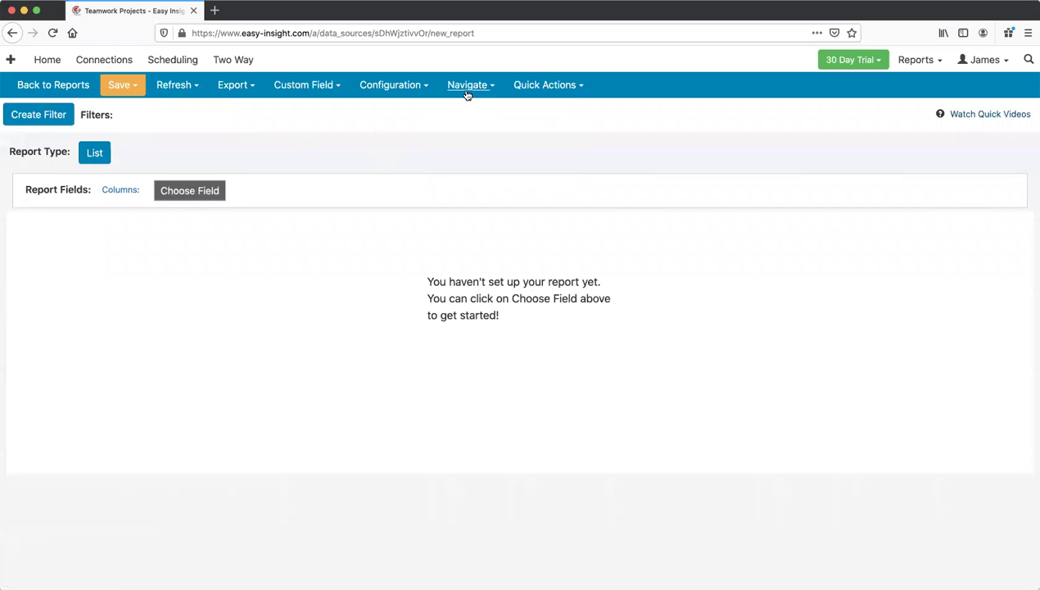
mouse_move(467, 95)
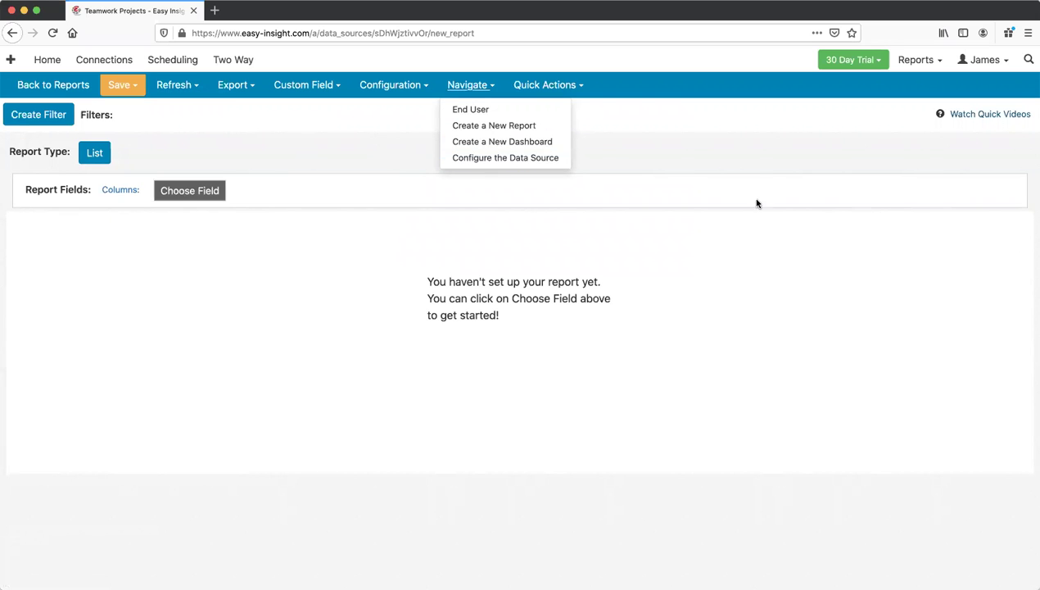
click(490, 157)
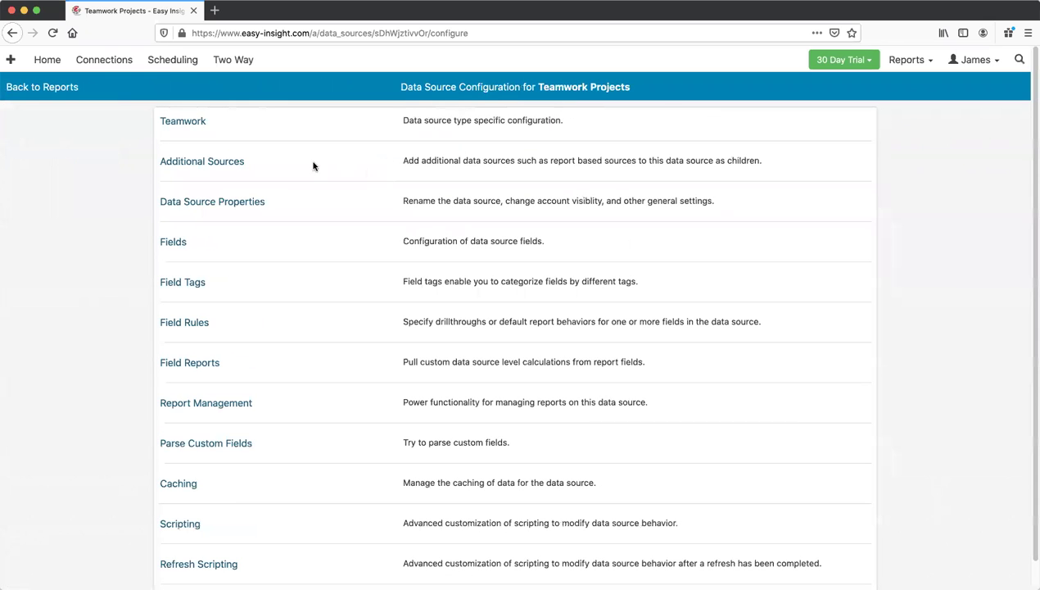
click(170, 123)
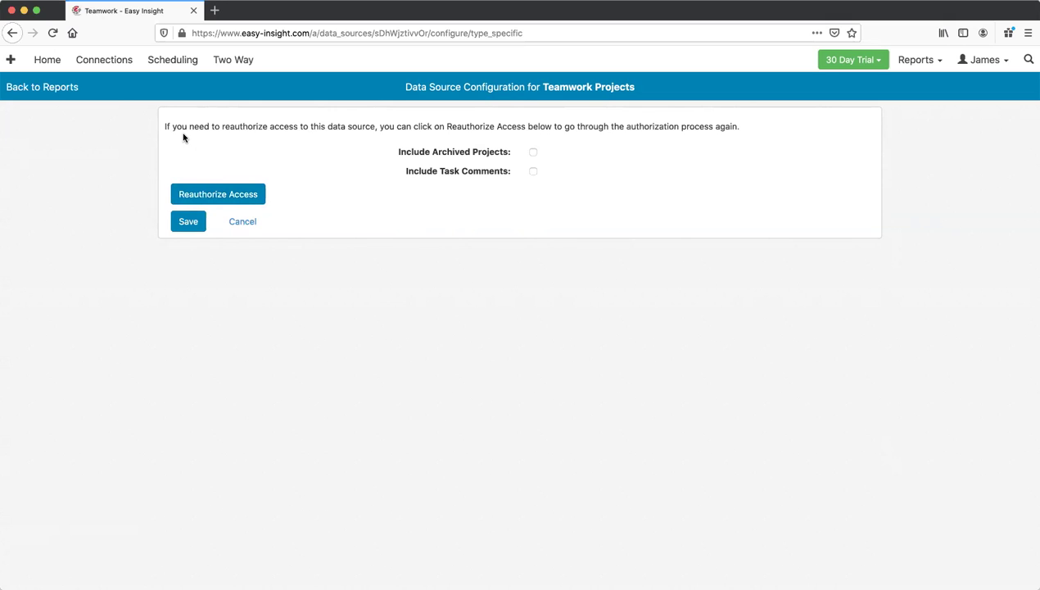
Open the Two Way Teamwork Dashboard from the data source's reports and examine the completion and priority choices for Todo 1
click(49, 88)
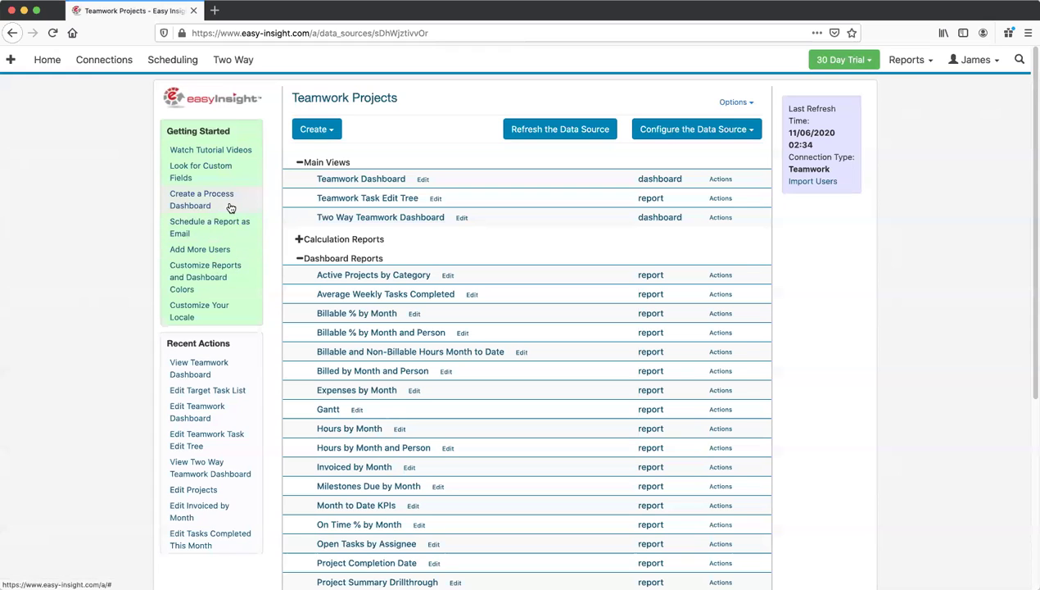
click(409, 221)
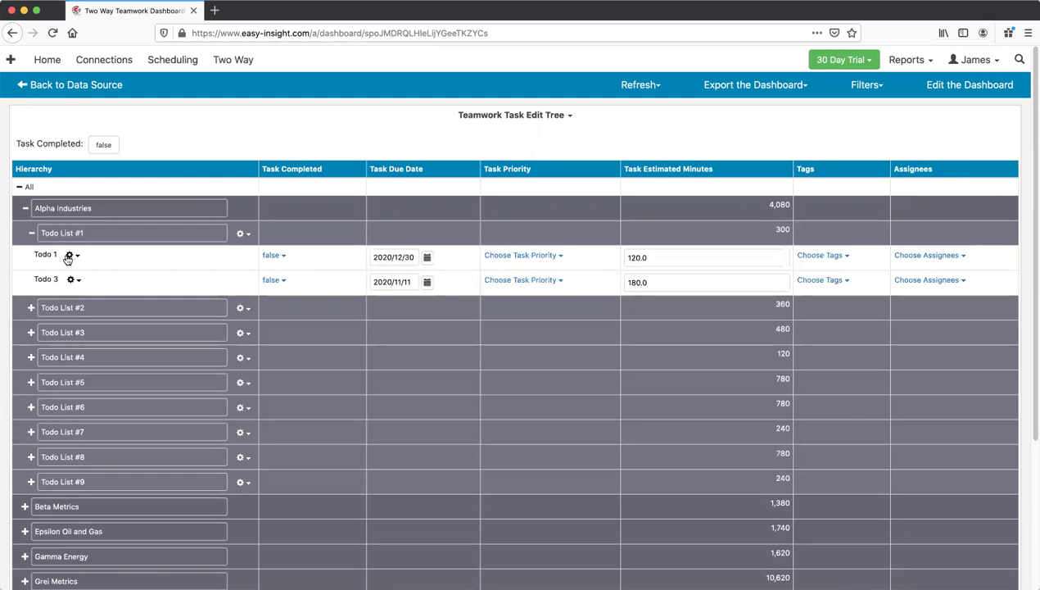
click(273, 256)
click(281, 258)
click(528, 255)
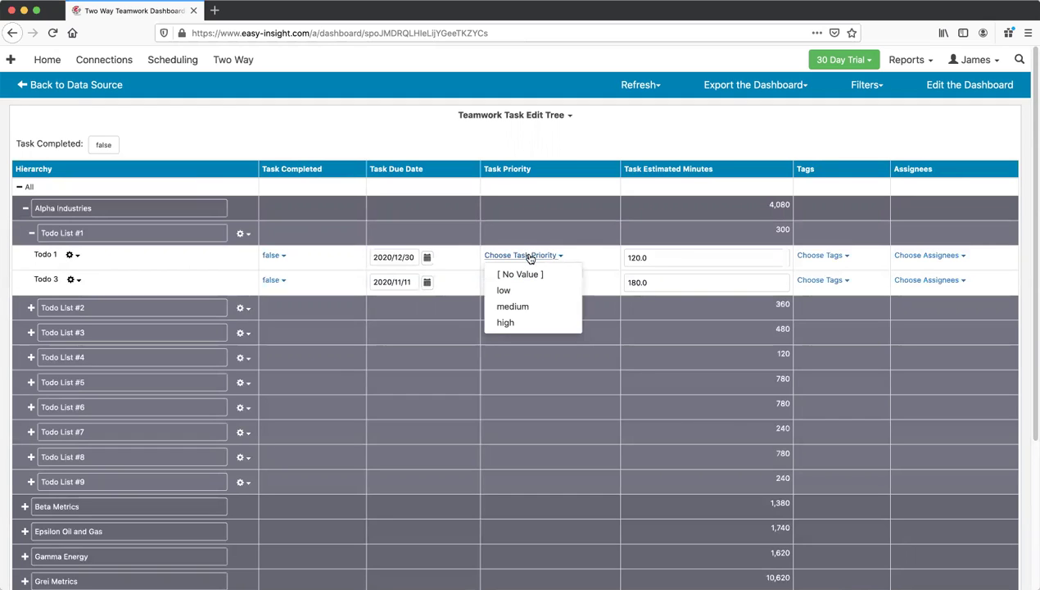
click(529, 256)
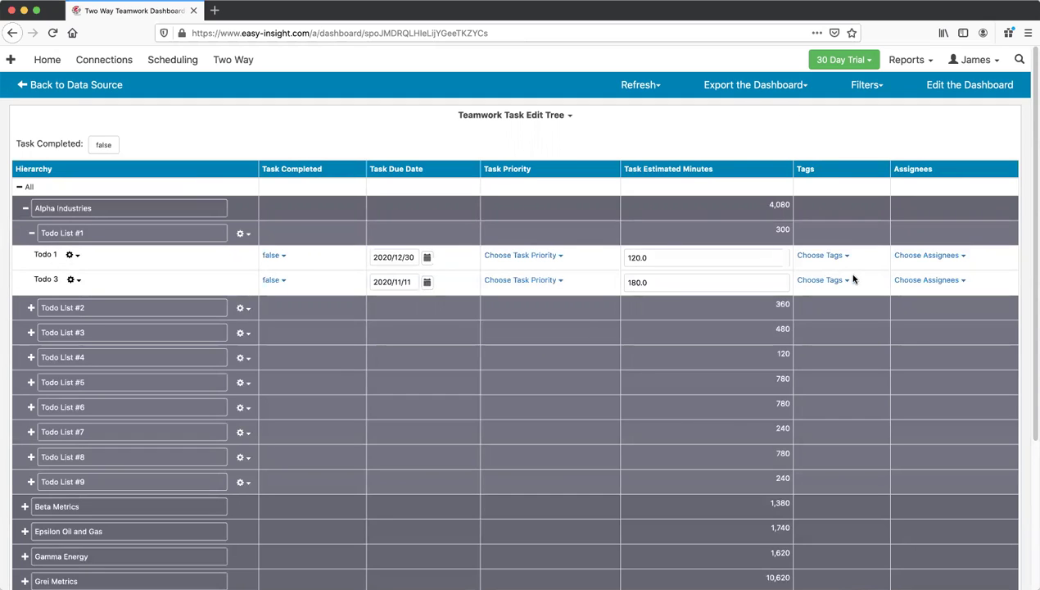